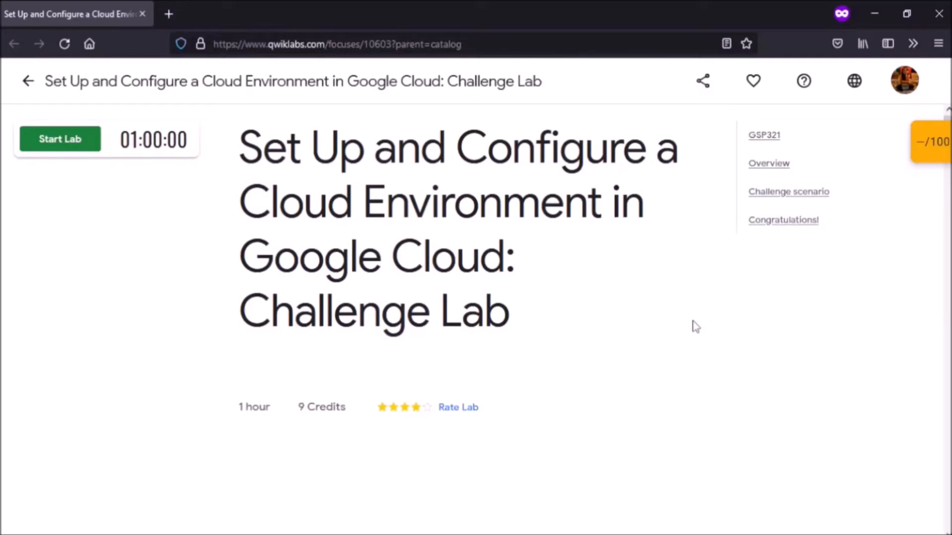
Step: Read the challenge lab instructions down to the Task 1 VPC requirements and start the lab
scroll(696, 327, down, 10)
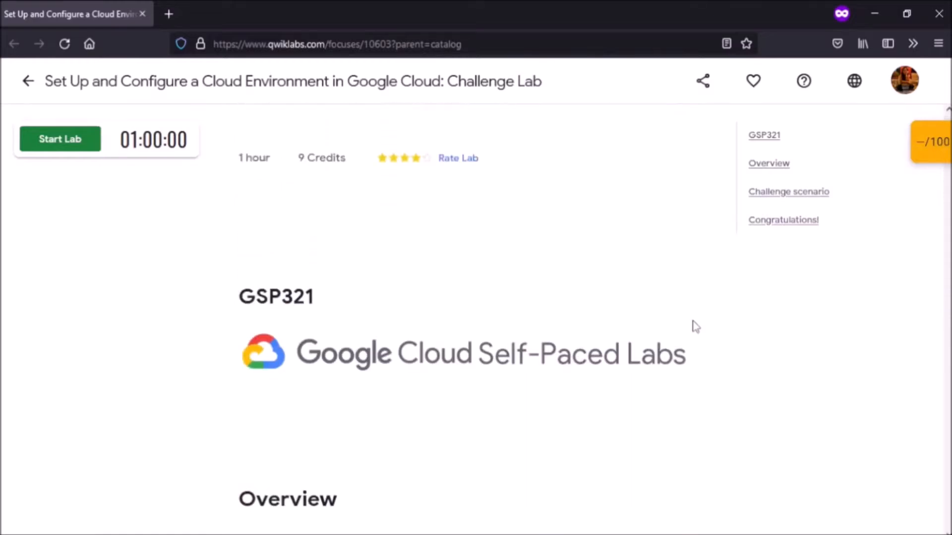
scroll(696, 327, down, 10)
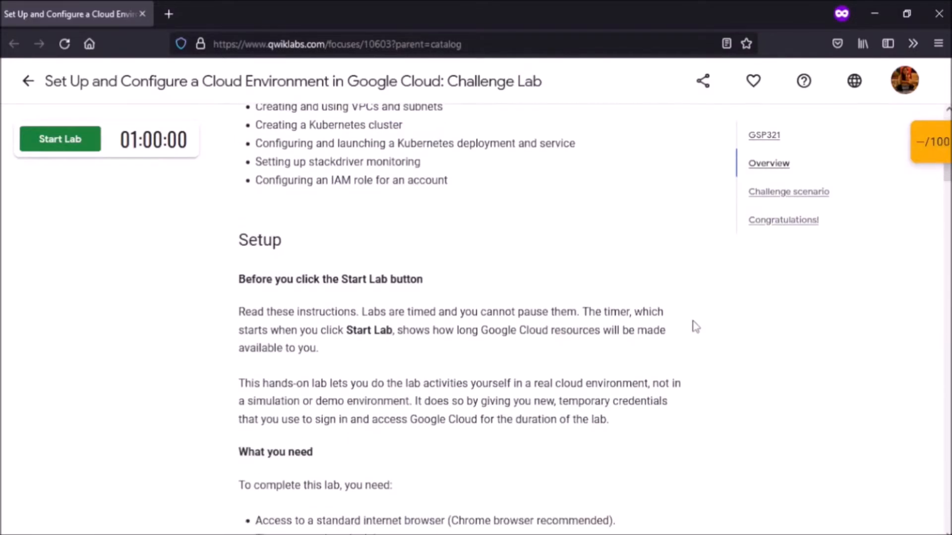
scroll(696, 327, down, 10)
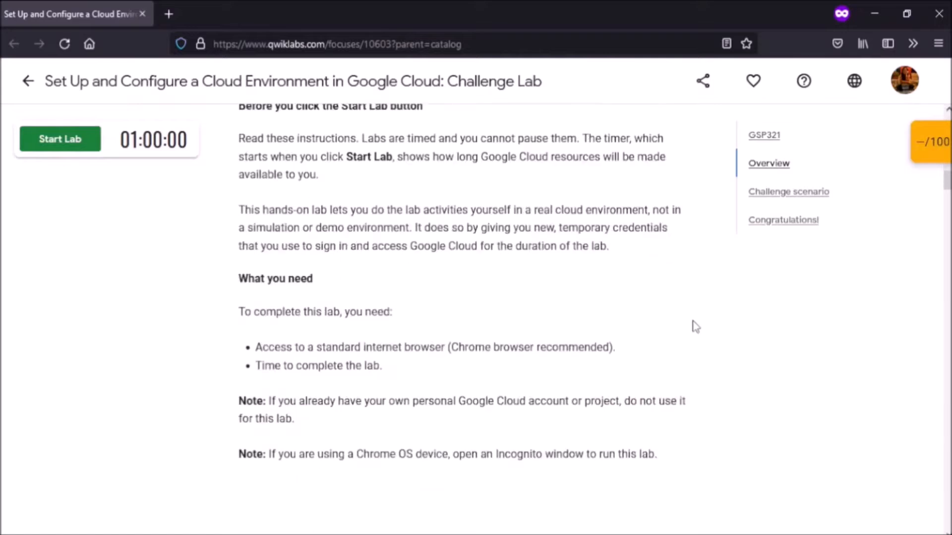
scroll(696, 327, down, 2)
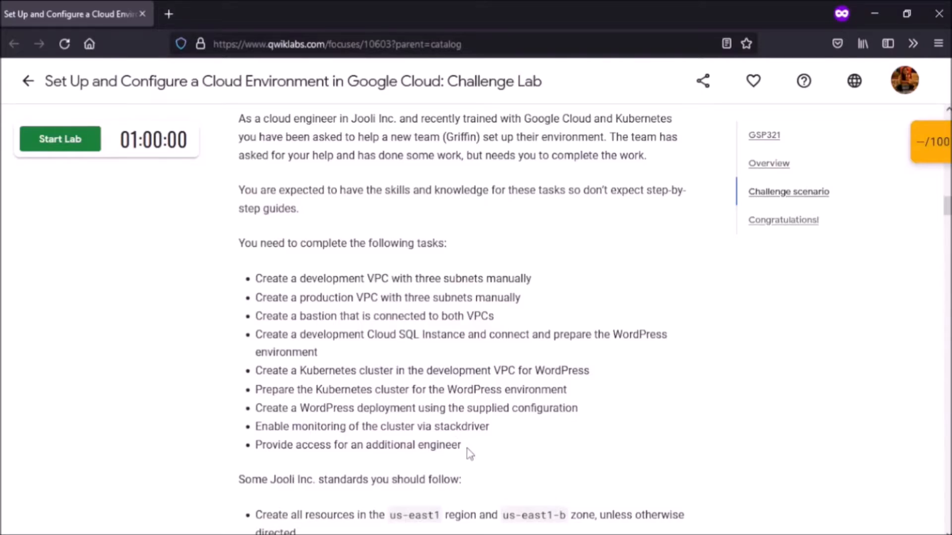
scroll(470, 453, down, 6)
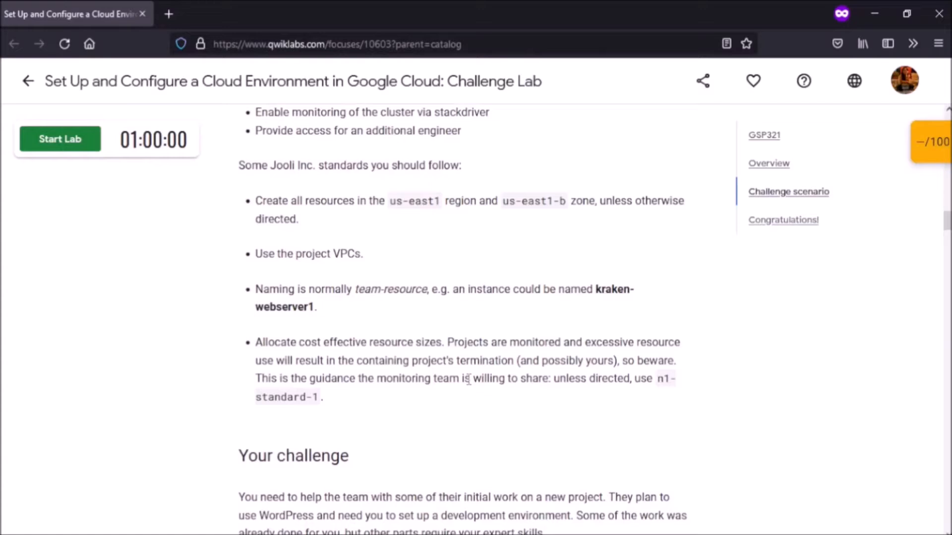
scroll(467, 379, down, 8)
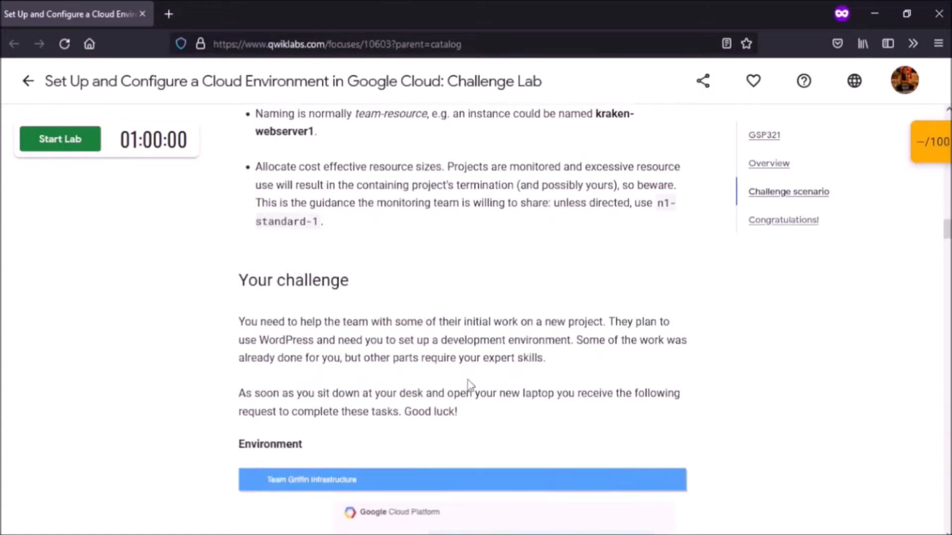
scroll(468, 380, down, 3)
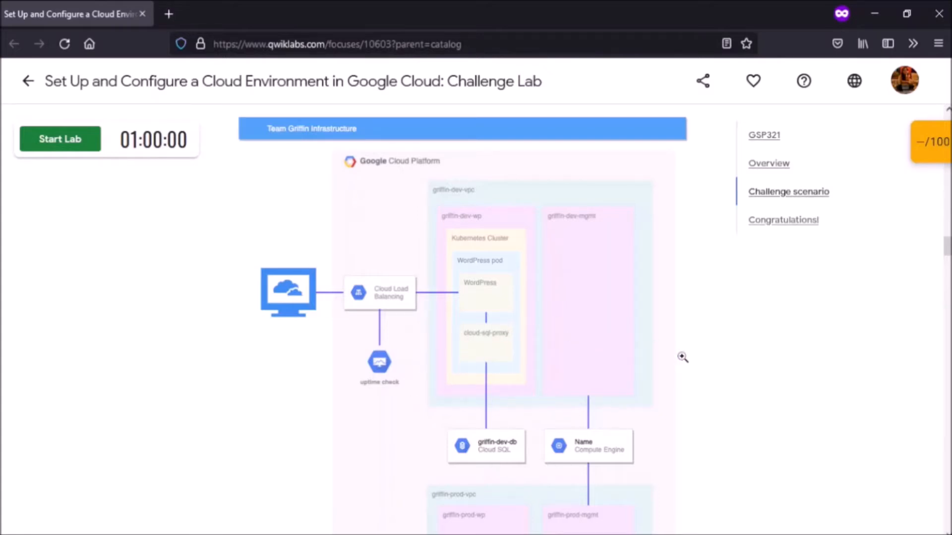
scroll(682, 357, down, 8)
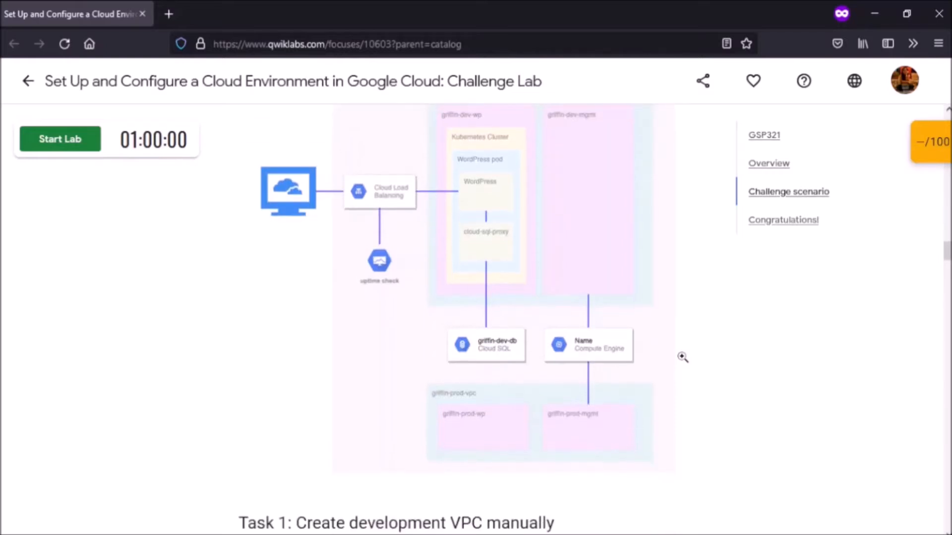
scroll(684, 359, down, 2)
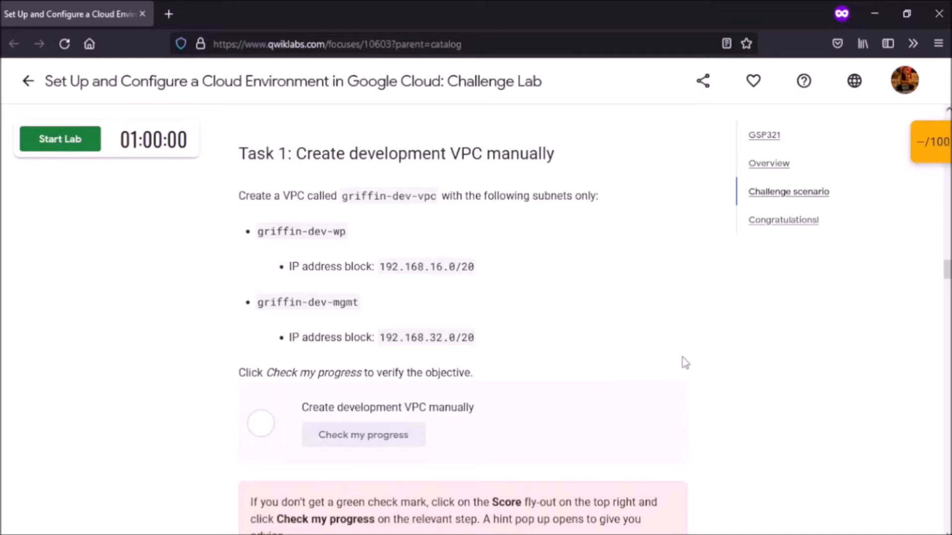
click(54, 144)
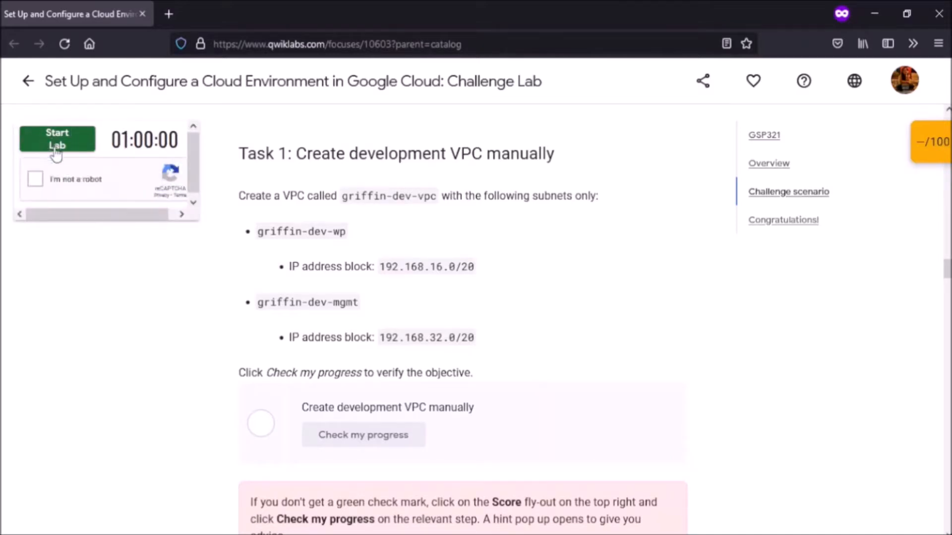
Step: Pass the reCAPTCHA by selecting the three boat images, then launch the lab on the subscription
click(38, 187)
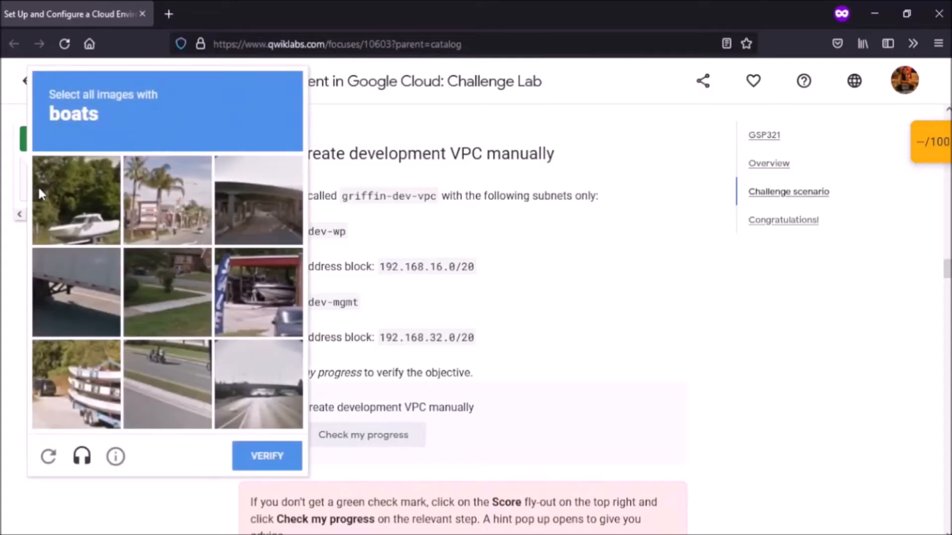
click(53, 207)
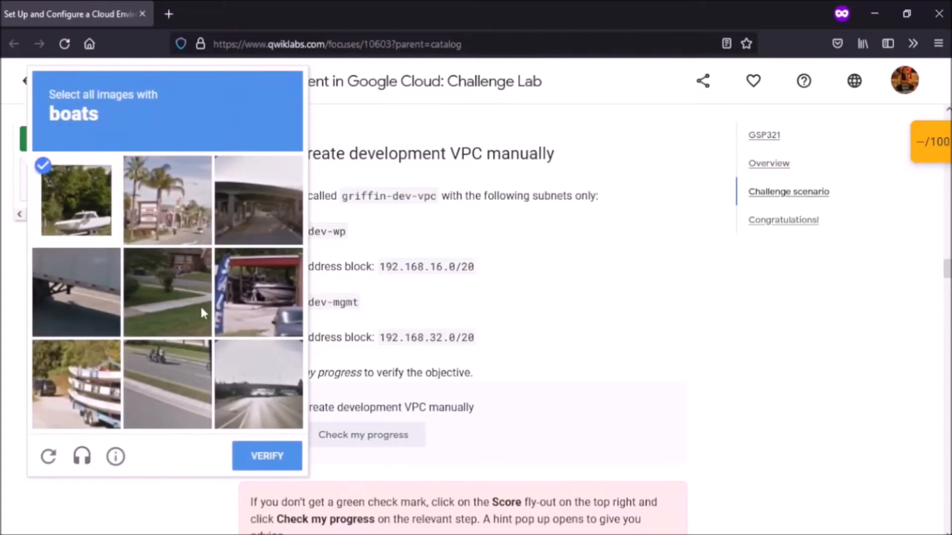
click(290, 310)
click(111, 374)
click(263, 457)
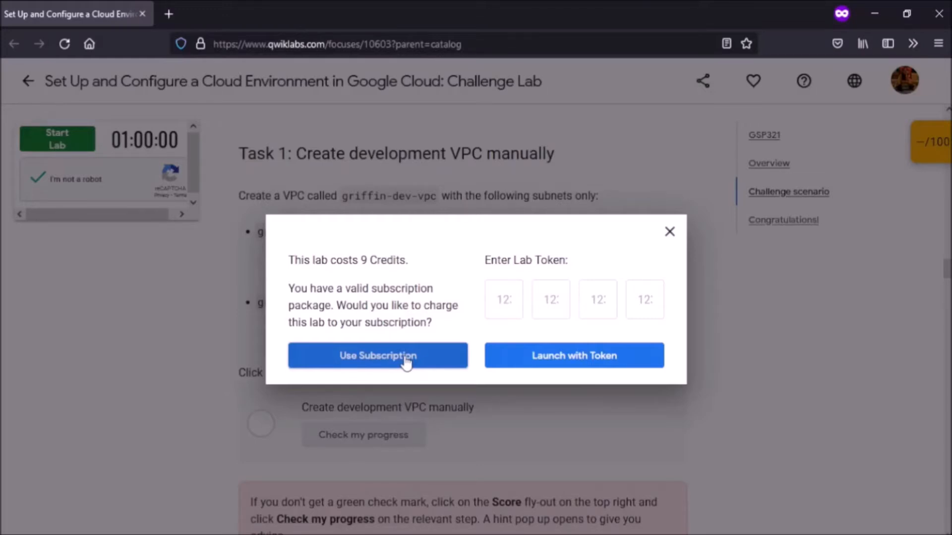
click(405, 360)
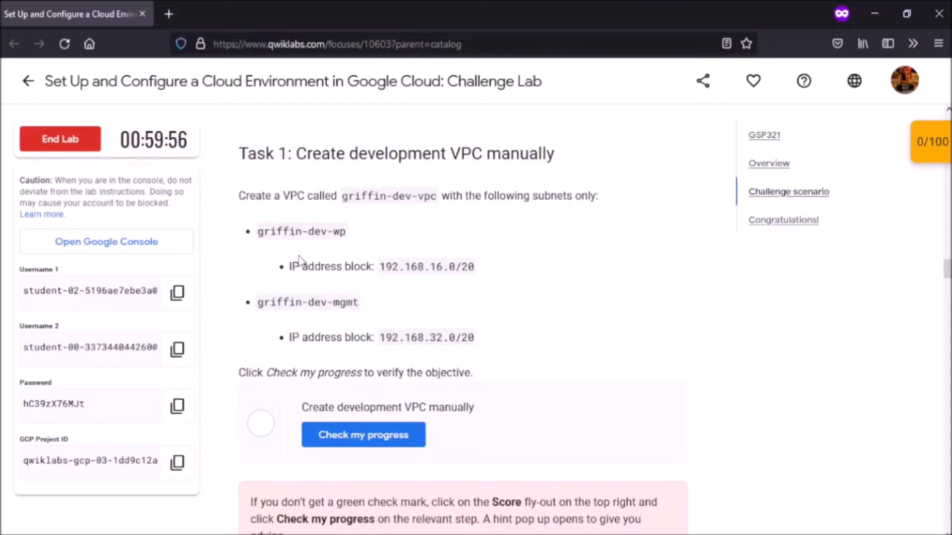
Step: Open the lab's Cloud Console and enter the copied lab username at Google sign-in
click(62, 242)
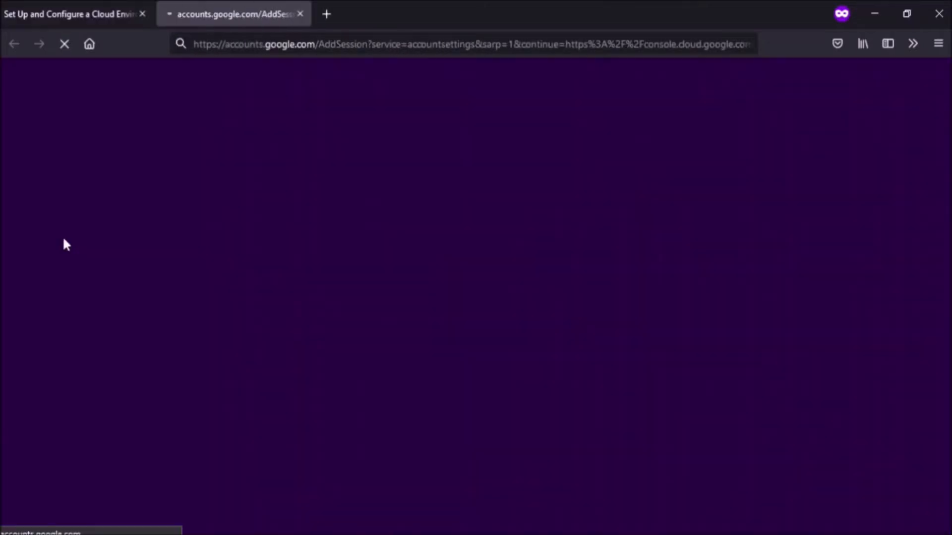
click(88, 5)
click(177, 293)
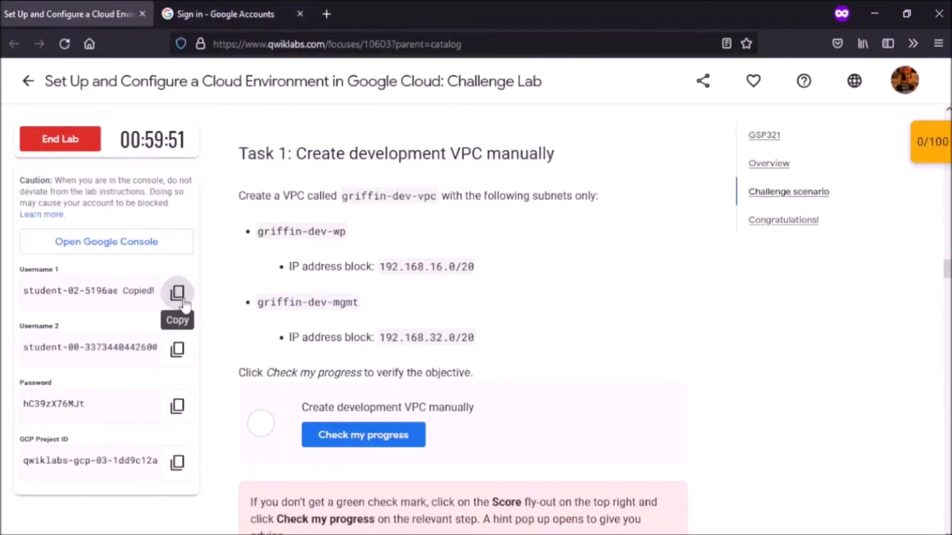
click(193, 14)
key(ctrl+v)
key(Return)
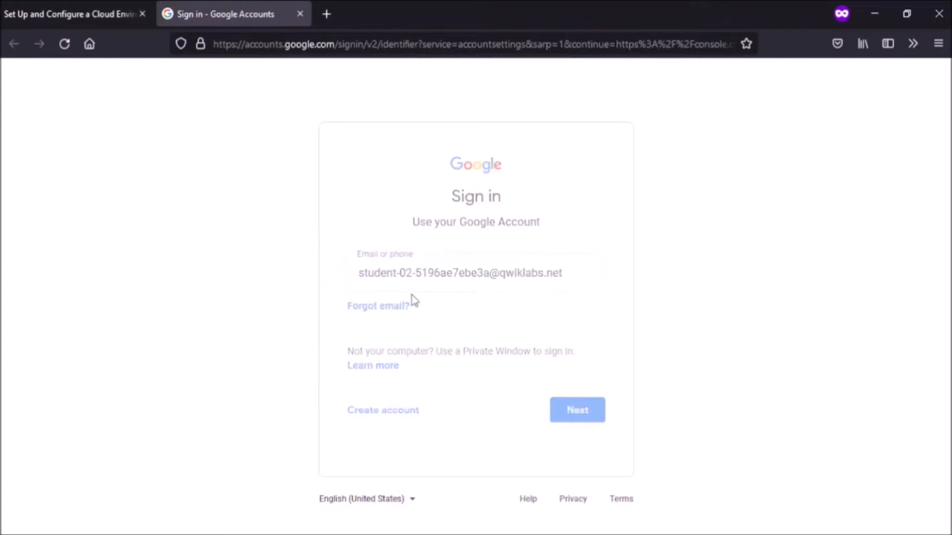
Step: Enter the copied lab password to complete the sign-in
click(27, 9)
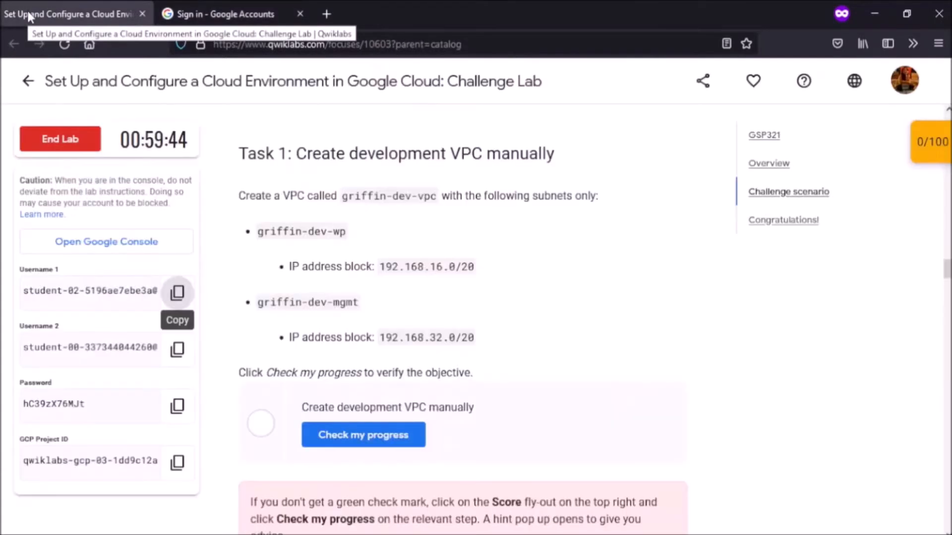
click(177, 406)
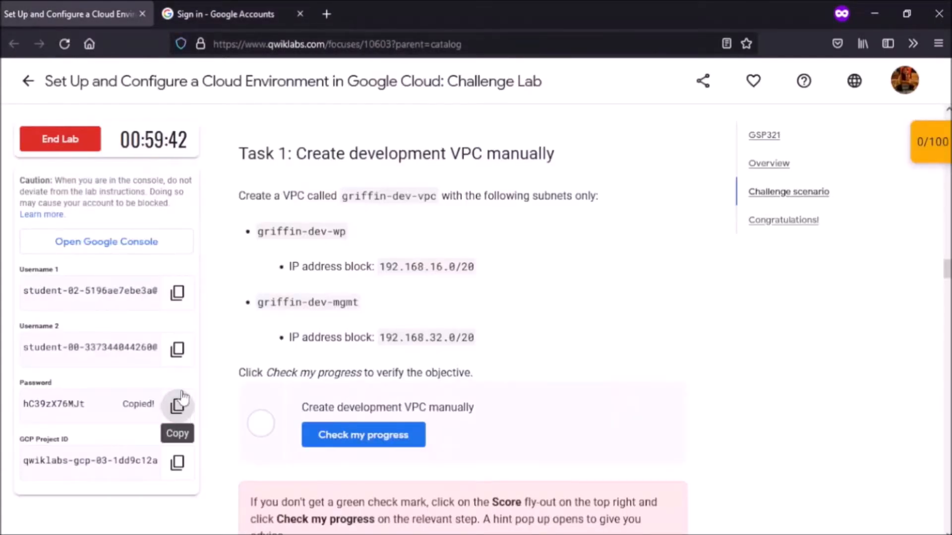
click(231, 16)
key(ctrl+v)
key(Return)
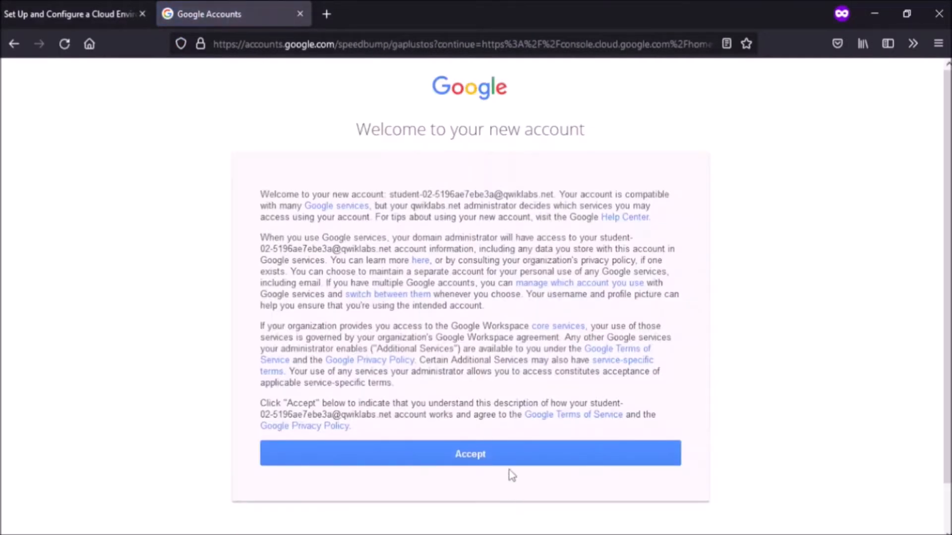
Step: Accept the new-account terms and the Cloud Platform terms of service to reach the console
click(515, 459)
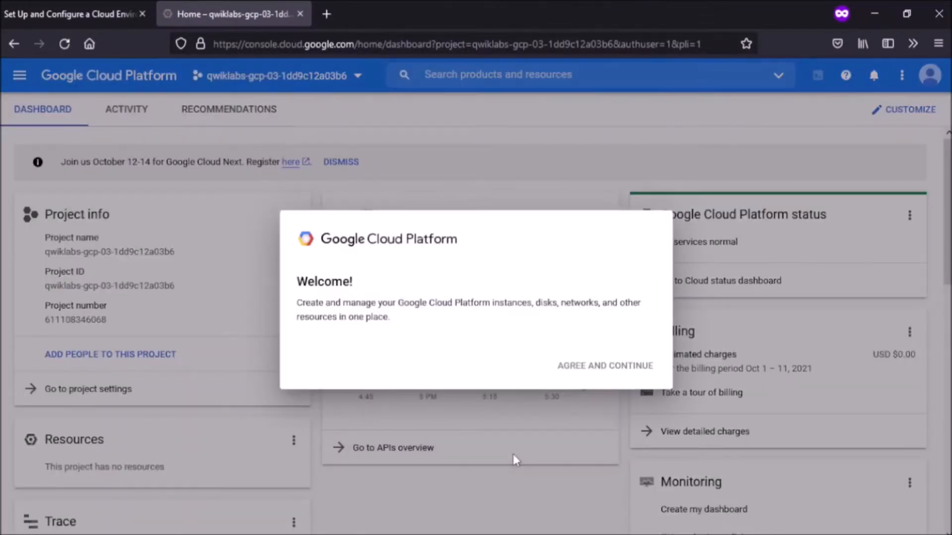
click(302, 362)
click(576, 443)
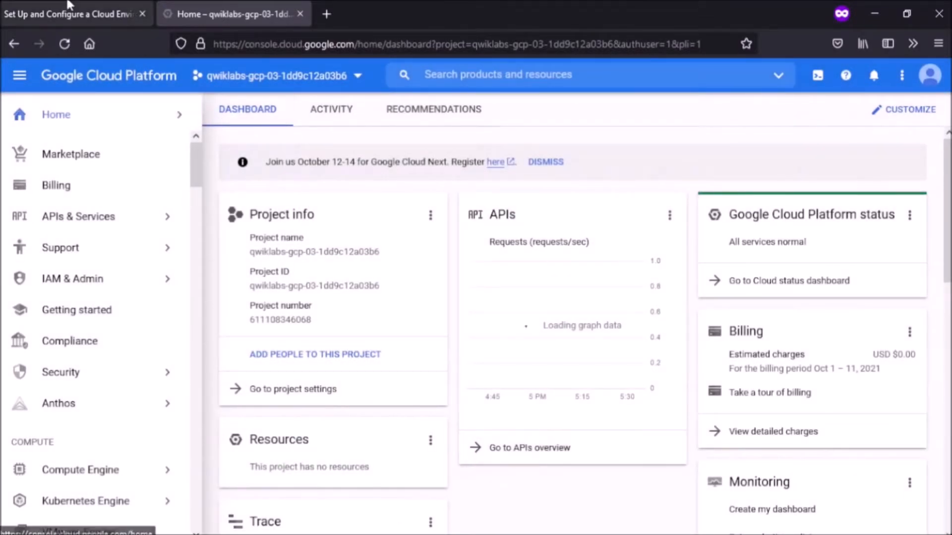
click(68, 7)
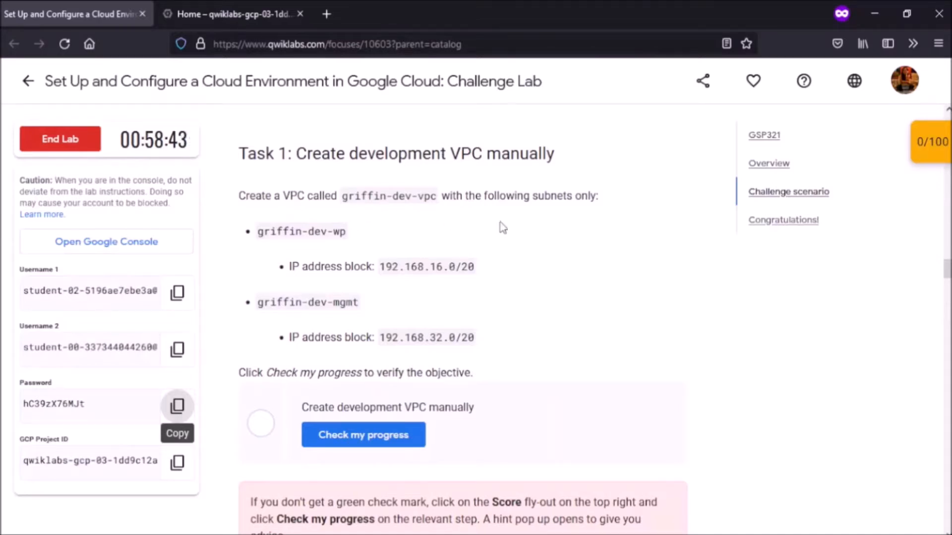
Step: From the console dashboard's navigation menu, go to VPC network > VPC networks
click(255, 12)
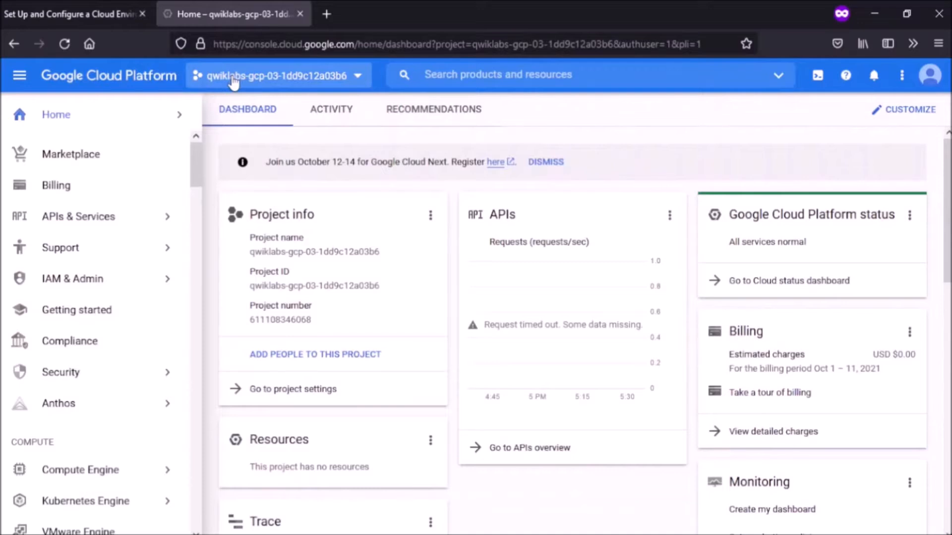
scroll(70, 311, down, 4)
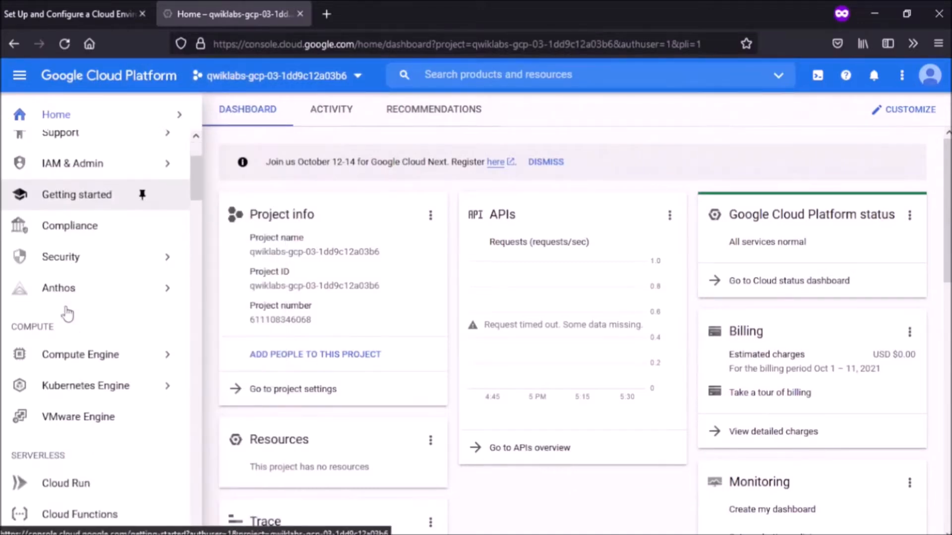
scroll(67, 312, down, 10)
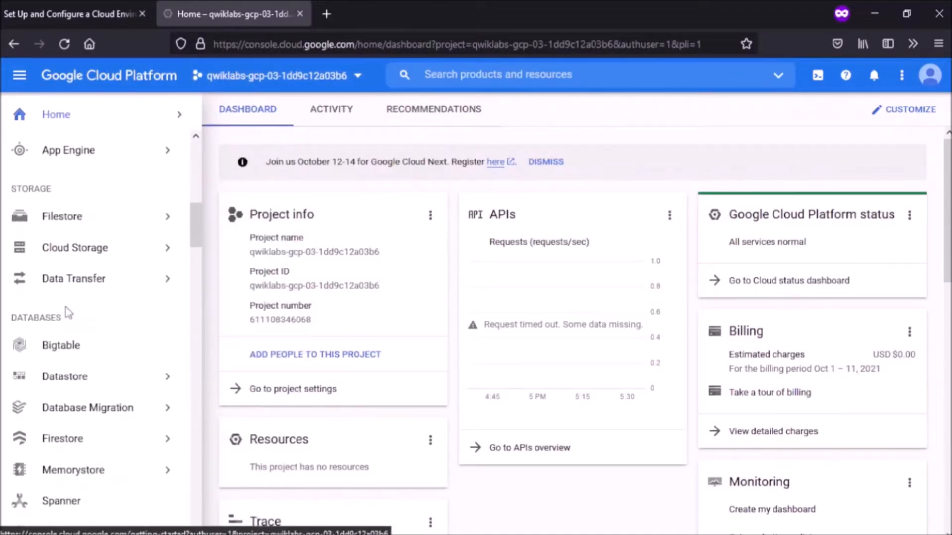
scroll(68, 313, down, 10)
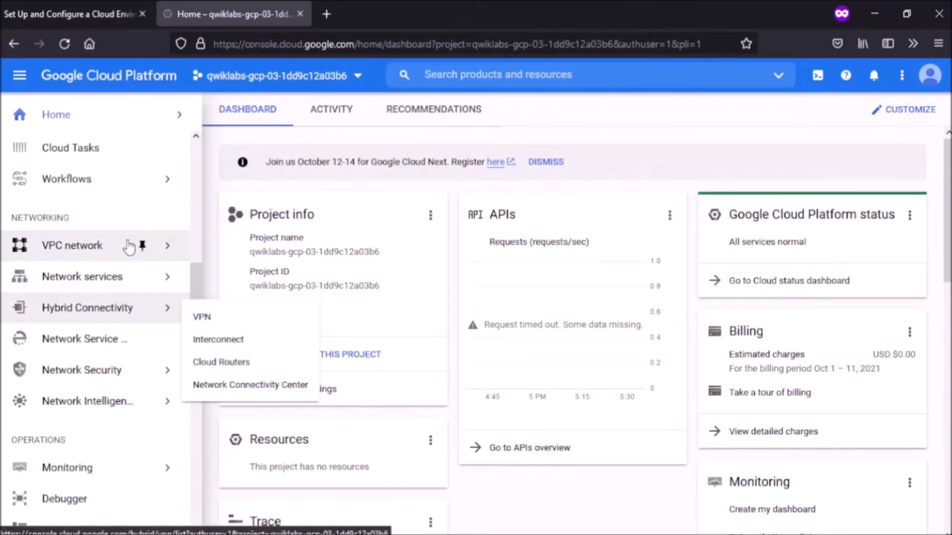
mouse_move(149, 247)
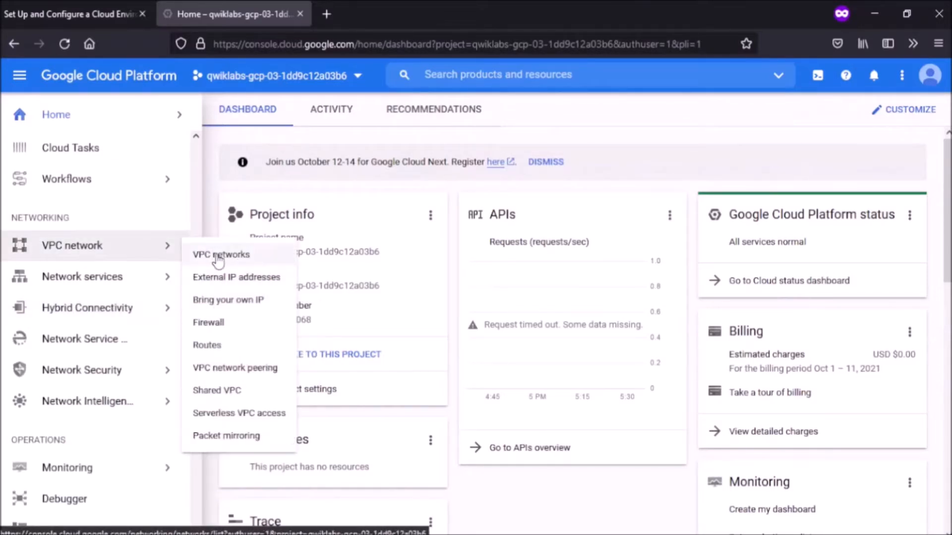
click(219, 255)
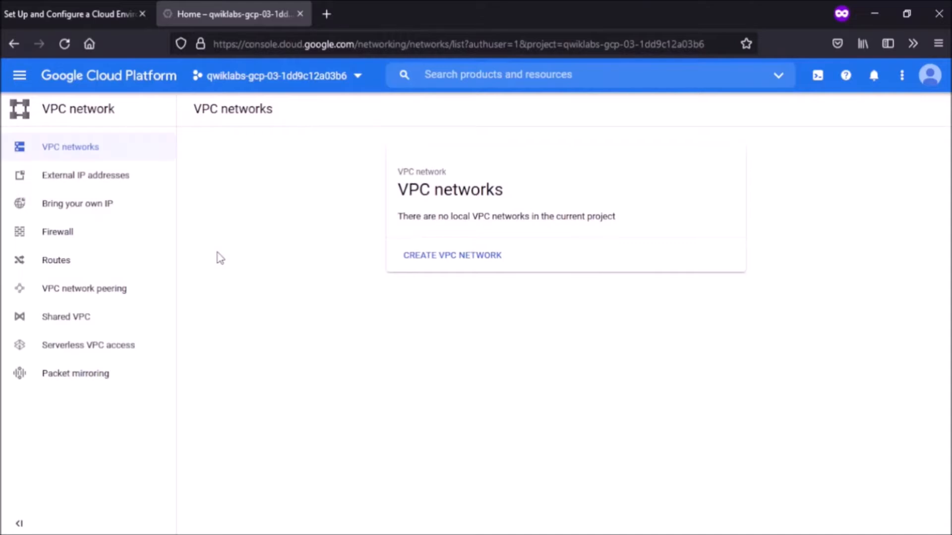
Step: Start a new VPC network named griffin-dev-vpc
click(450, 261)
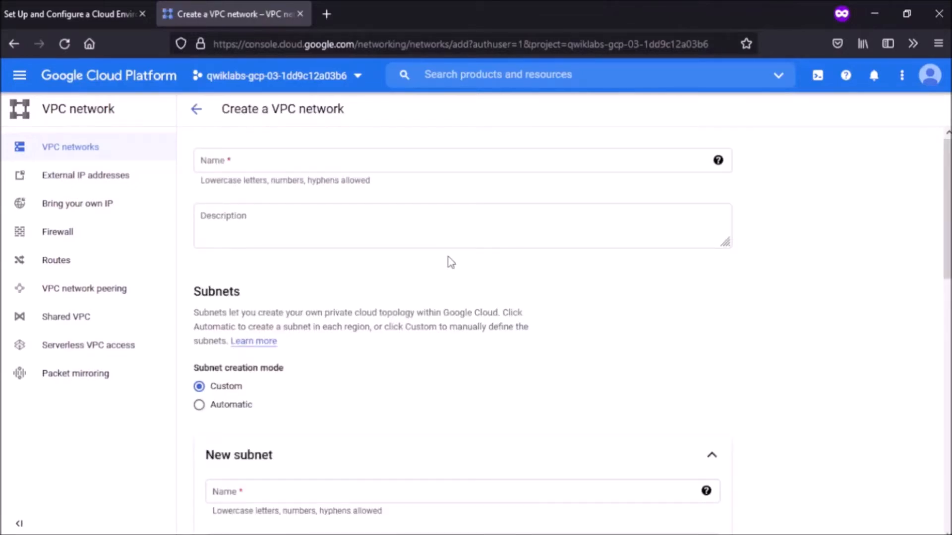
key(ctrl+Page_Up)
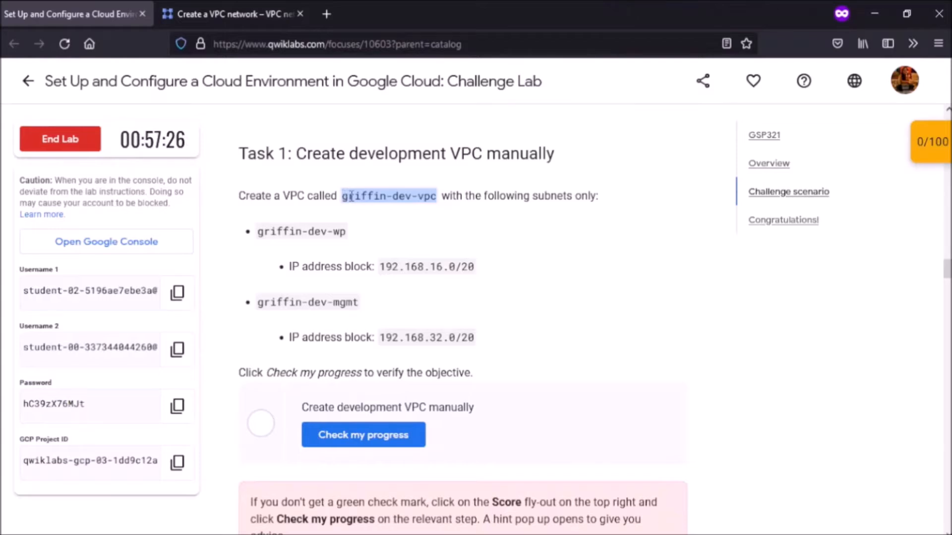
click(351, 197)
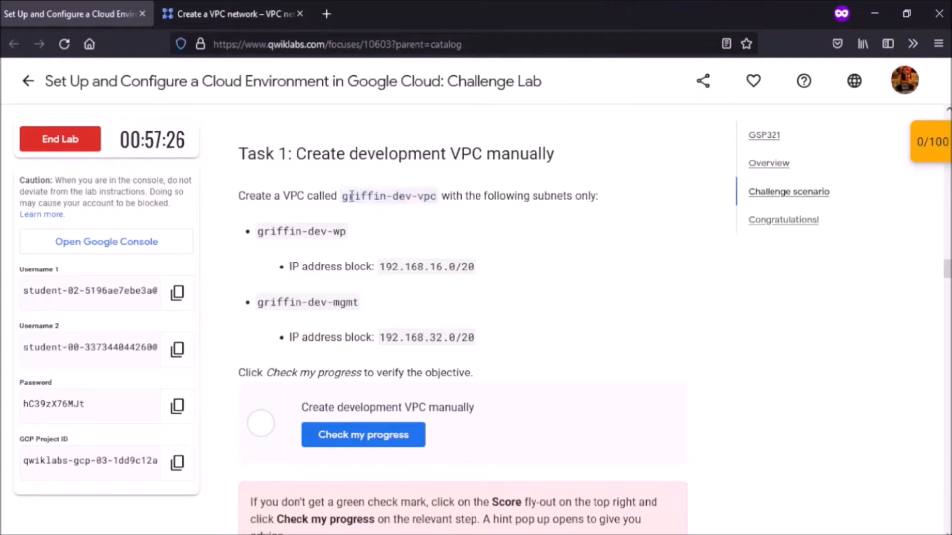
click(257, 16)
click(264, 159)
key(ctrl+v)
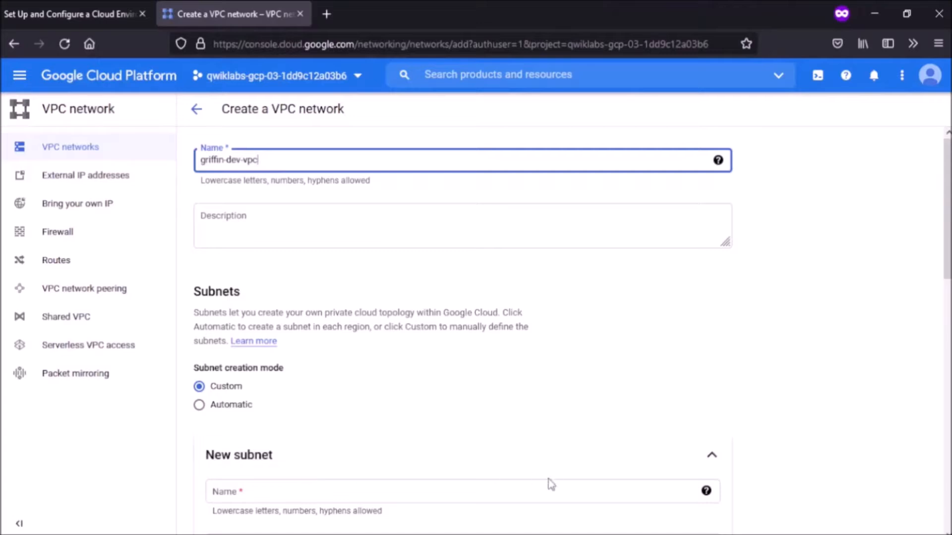
Step: Define the first subnet griffin-dev-wp in region us-east1
click(498, 491)
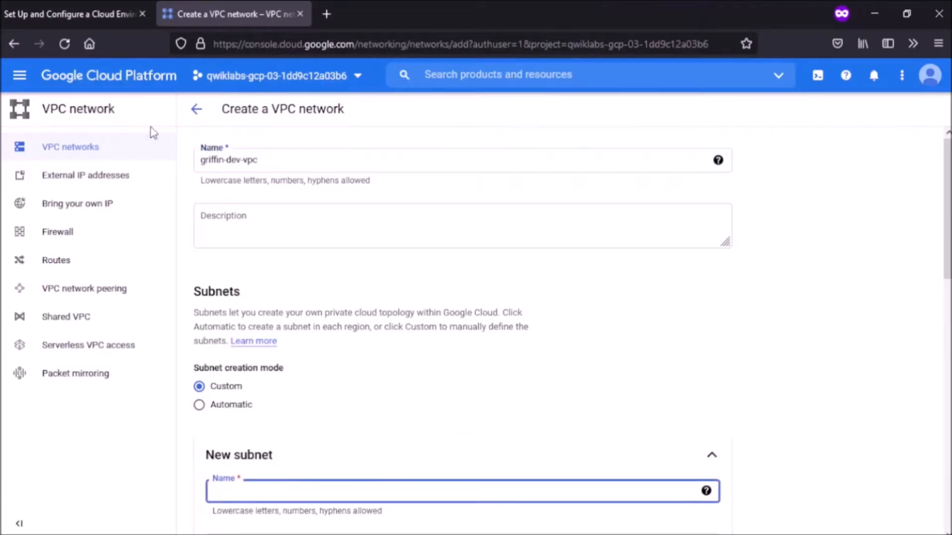
click(63, 14)
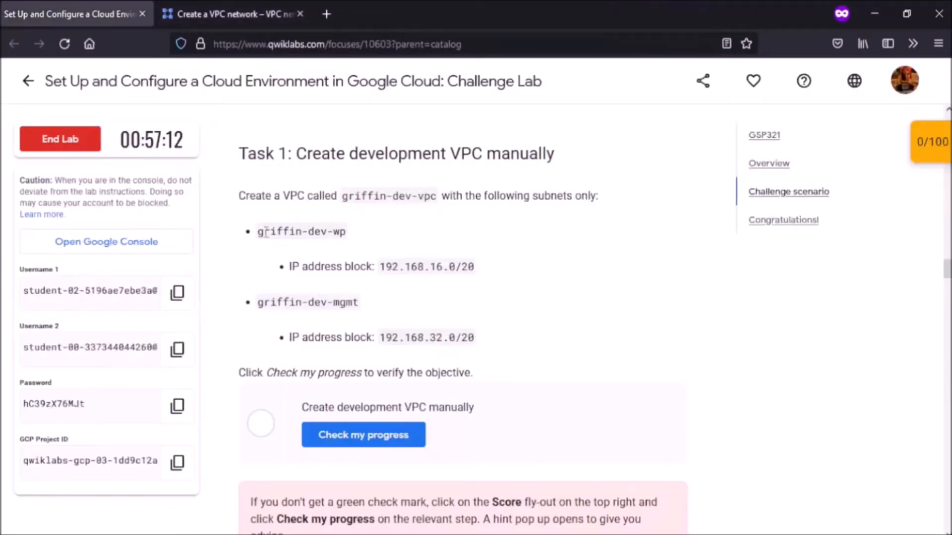
drag(258, 232, 346, 233)
key(ctrl+c)
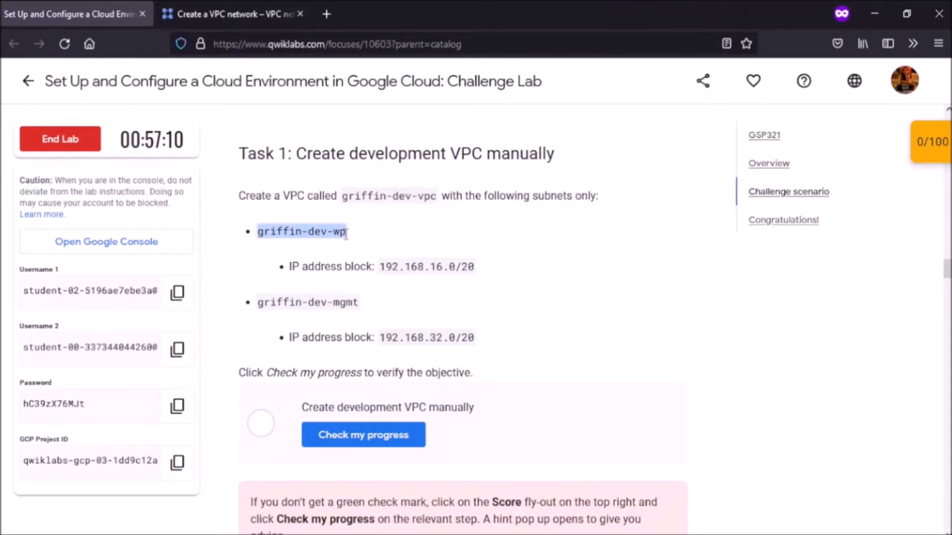
key(ctrl+Tab)
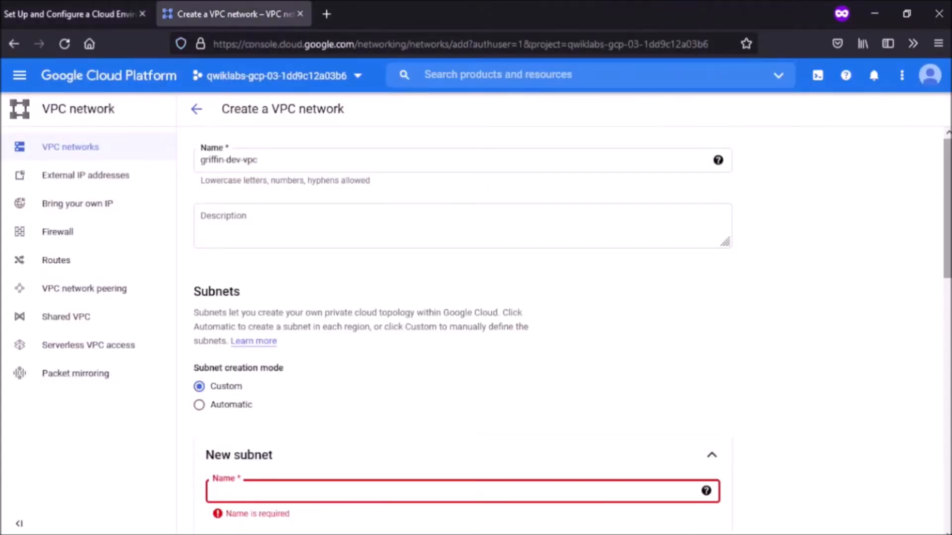
scroll(563, 327, down, 5)
click(438, 257)
key(ctrl+v)
click(407, 398)
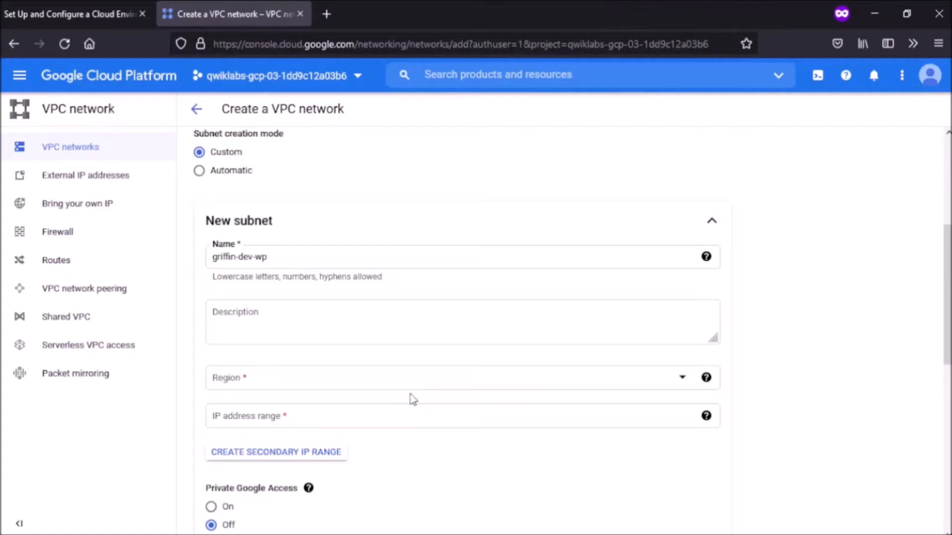
click(423, 389)
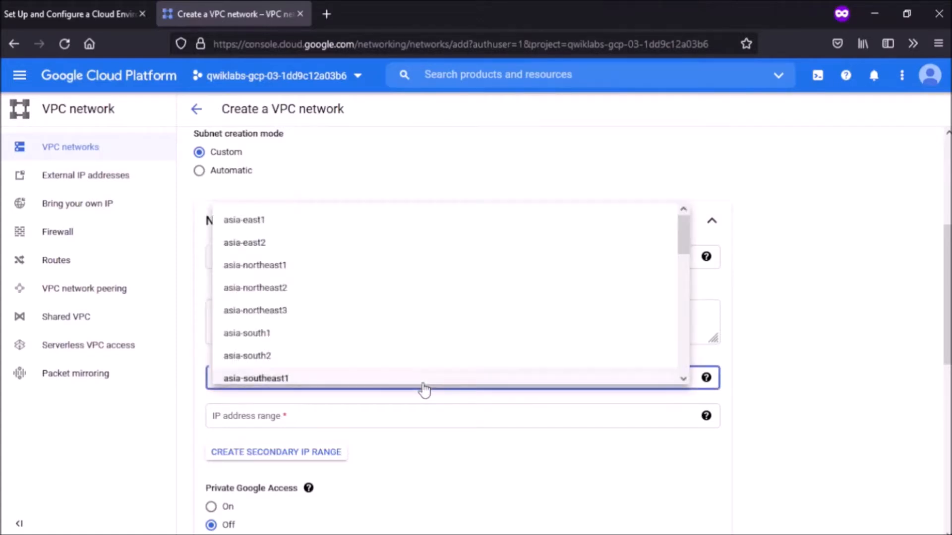
scroll(422, 354, down, 4)
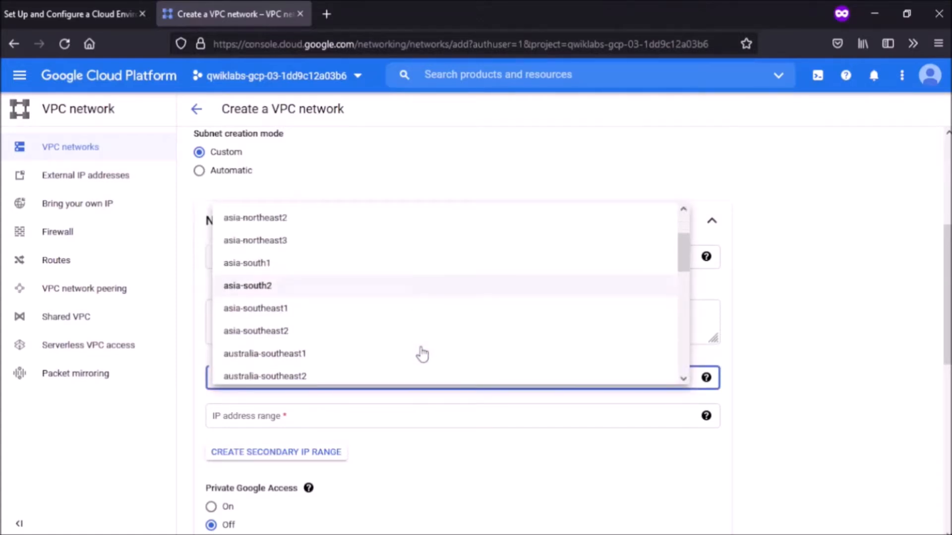
scroll(422, 354, down, 4)
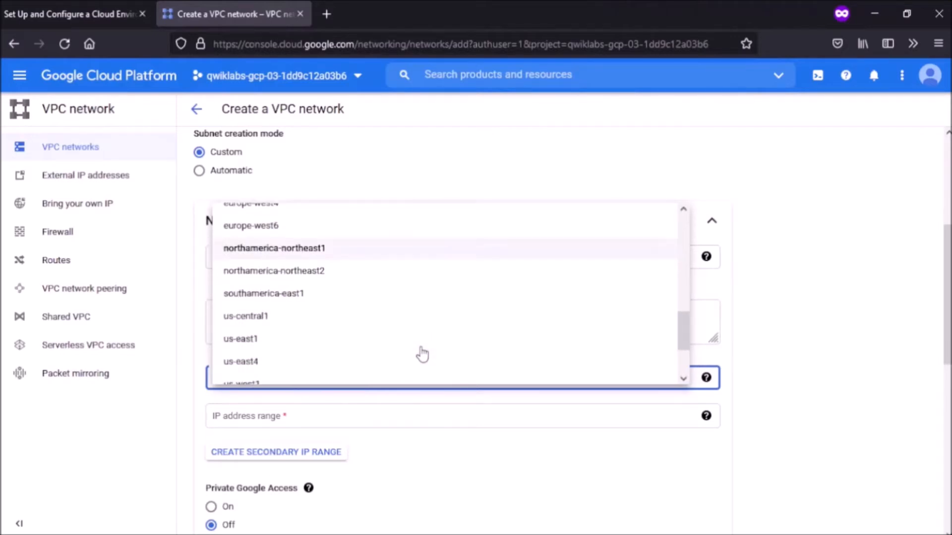
click(399, 337)
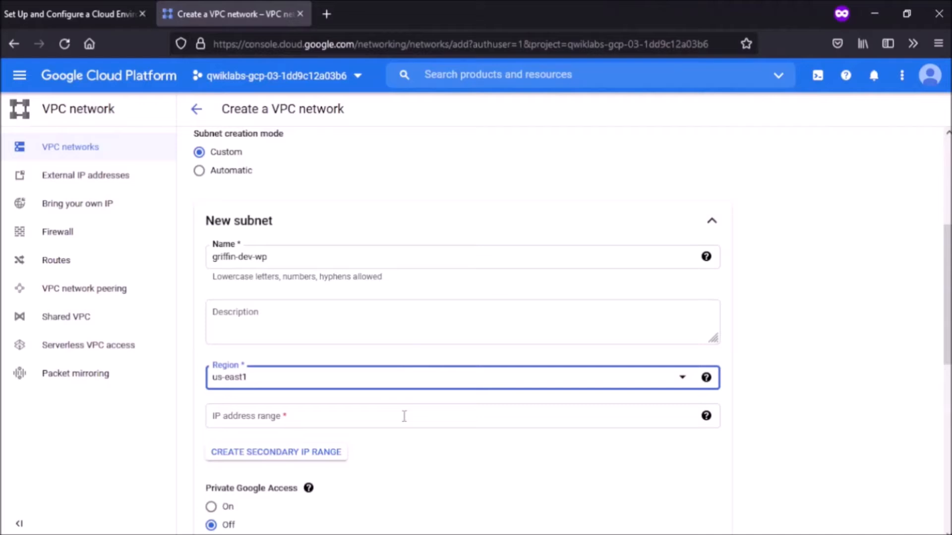
Step: Give the griffin-dev-wp subnet the IP range 192.168.16.0/20
key(ctrl+Page_Up)
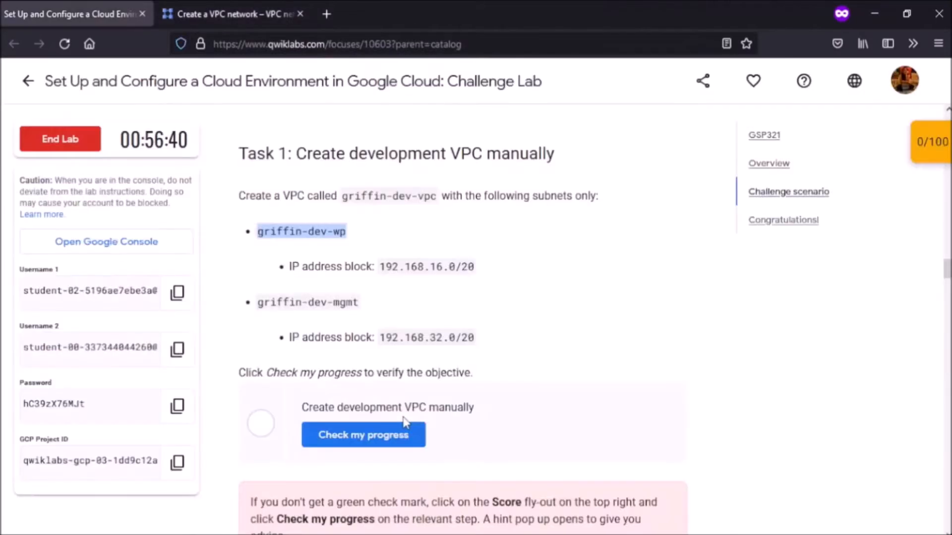
drag(383, 267, 474, 269)
key(ctrl+c)
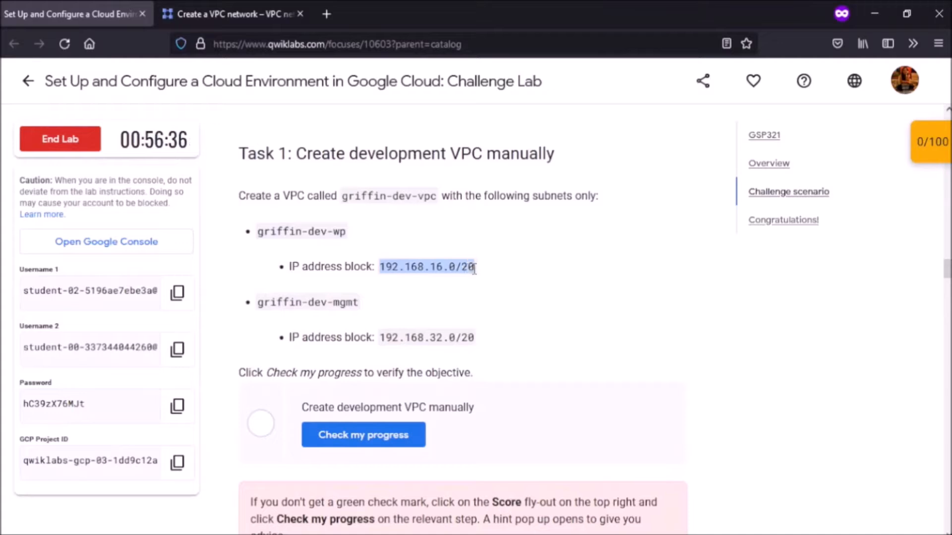
key(ctrl+Page_Down)
click(358, 409)
key(ctrl+v)
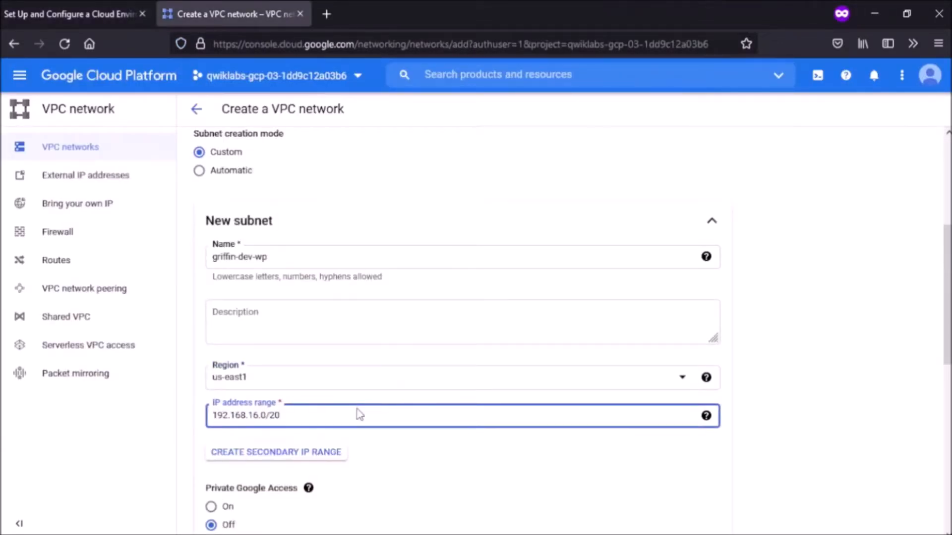
scroll(358, 411, down, 2)
scroll(360, 415, down, 2)
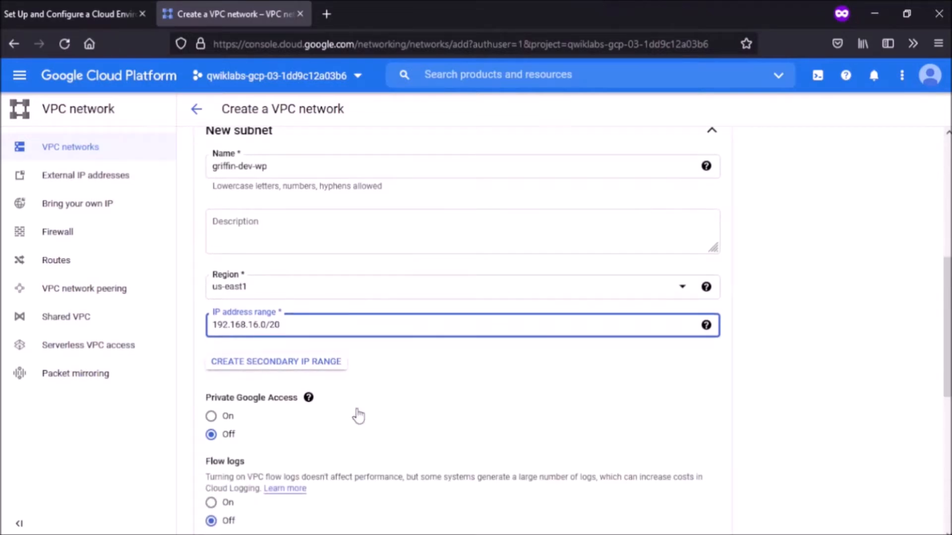
Step: Add a second subnet named griffin-dev-mgmt
scroll(359, 414, down, 5)
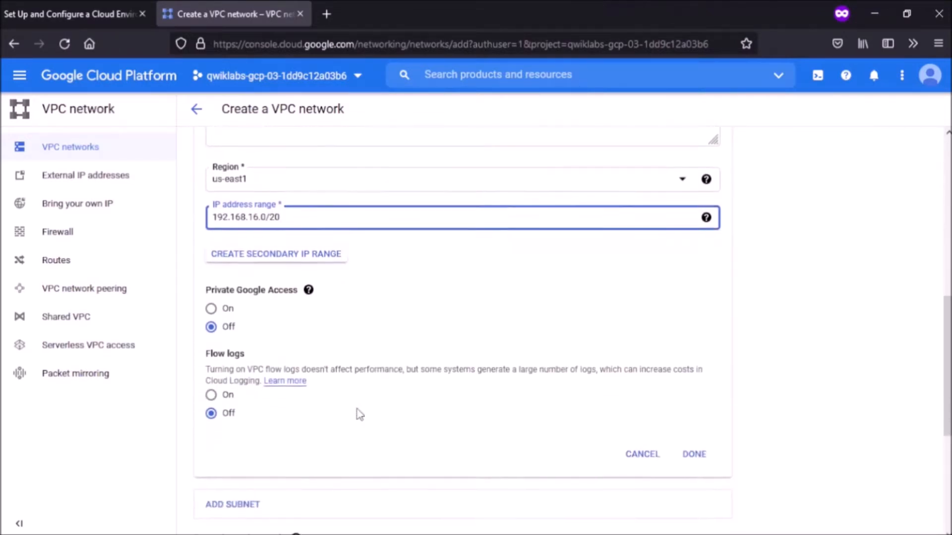
scroll(357, 414, down, 2)
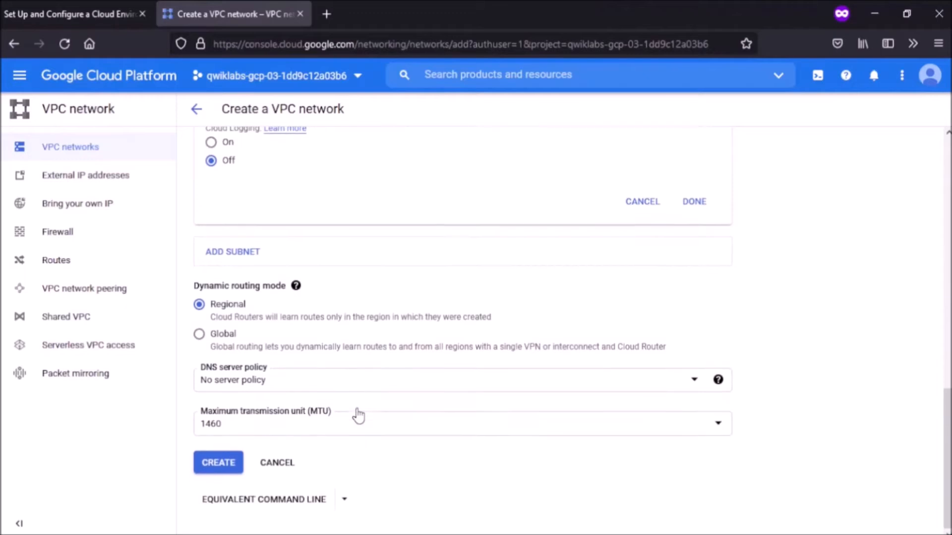
scroll(357, 416, up, 3)
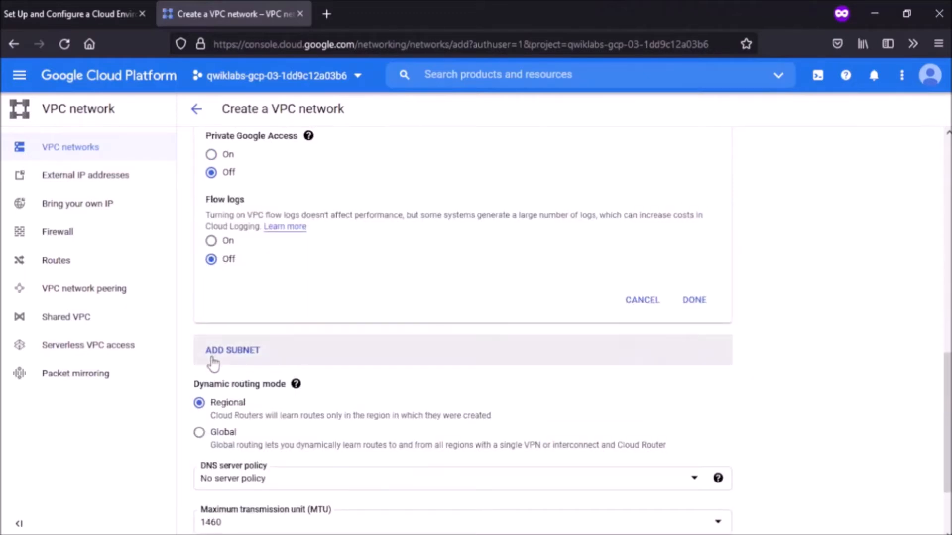
click(232, 350)
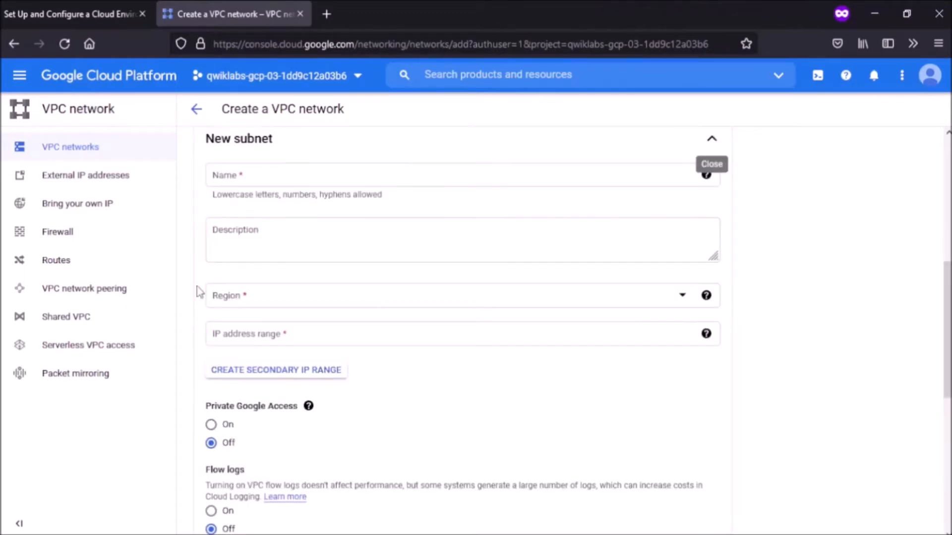
key(ctrl+Tab)
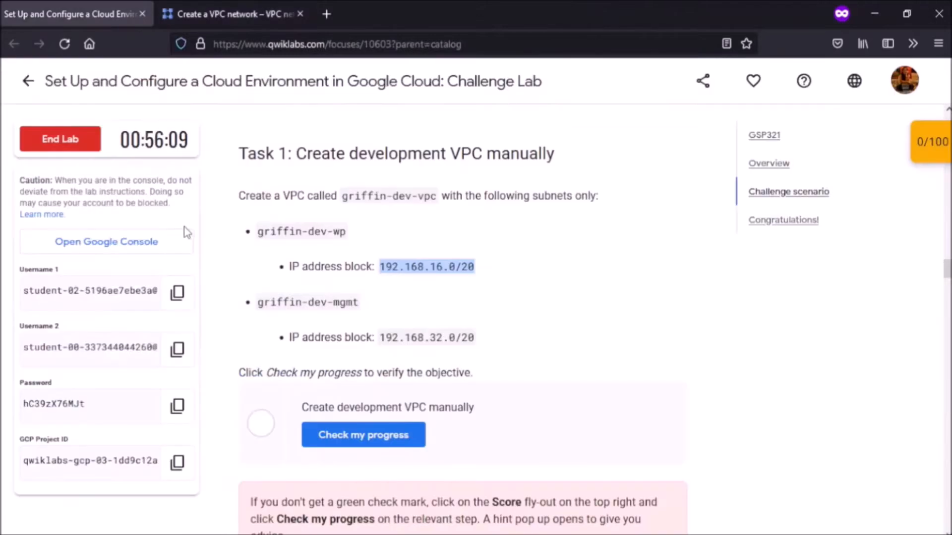
click(261, 300)
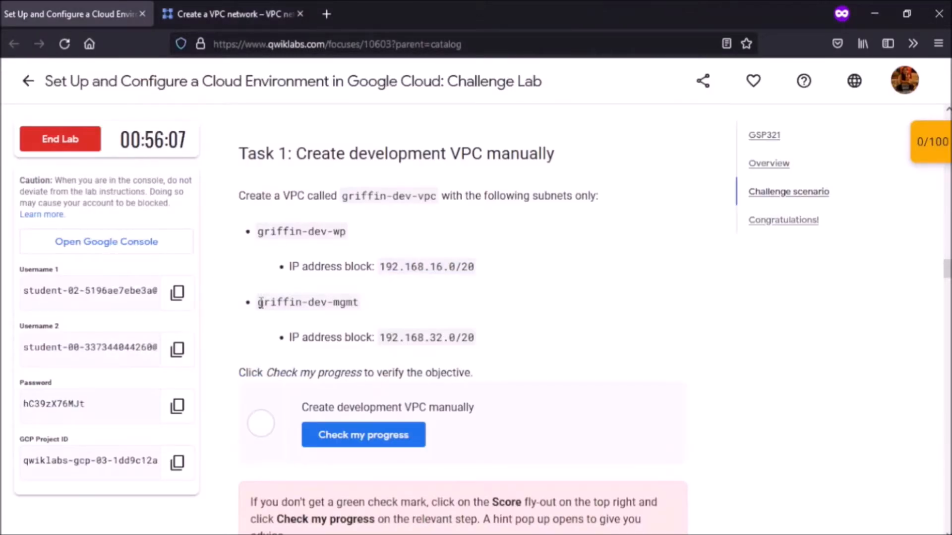
drag(260, 302, 359, 304)
key(ctrl+c)
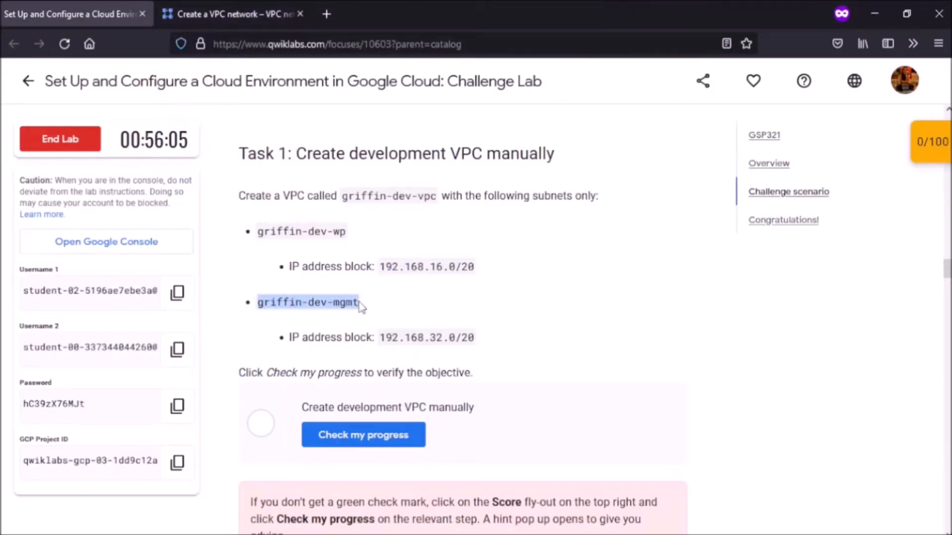
key(ctrl+Tab)
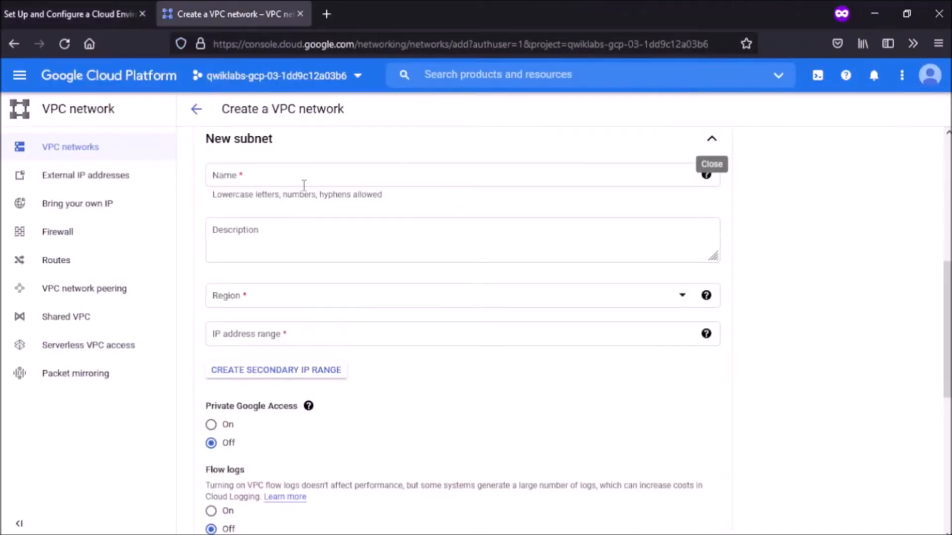
click(304, 184)
key(ctrl+v)
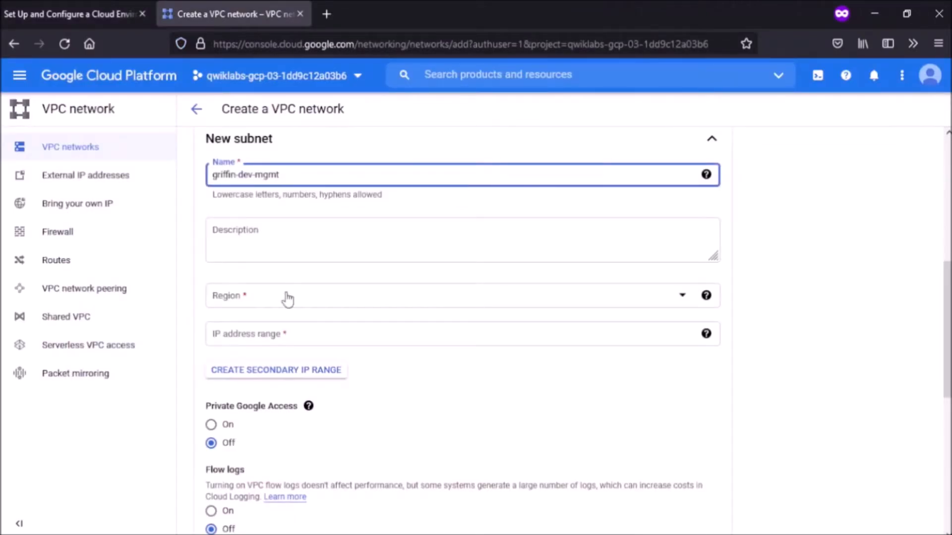
Step: Set griffin-dev-mgmt to region us-east1 with IP range 192.168.32.0/20
click(288, 299)
scroll(297, 371, down, 5)
scroll(298, 372, down, 5)
click(293, 341)
click(294, 343)
click(73, 15)
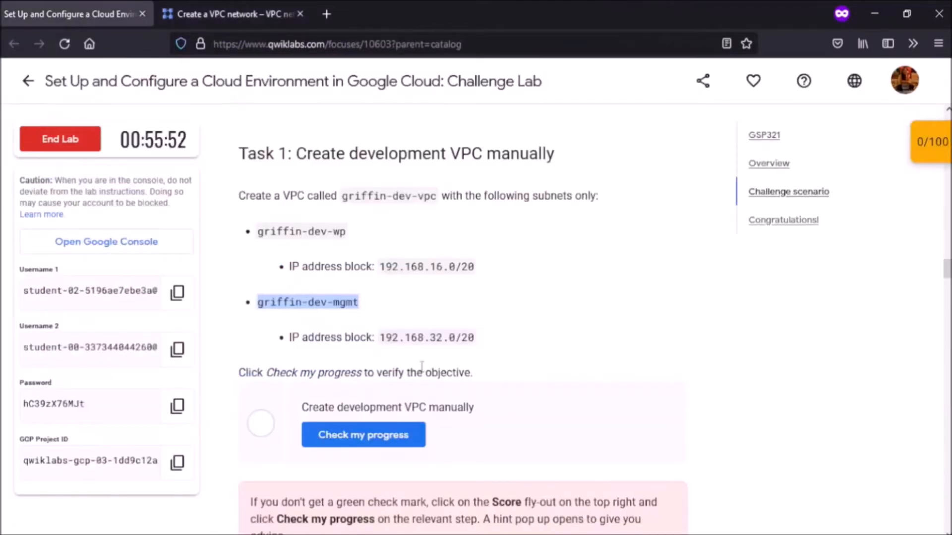
drag(379, 337, 475, 337)
key(ctrl+c)
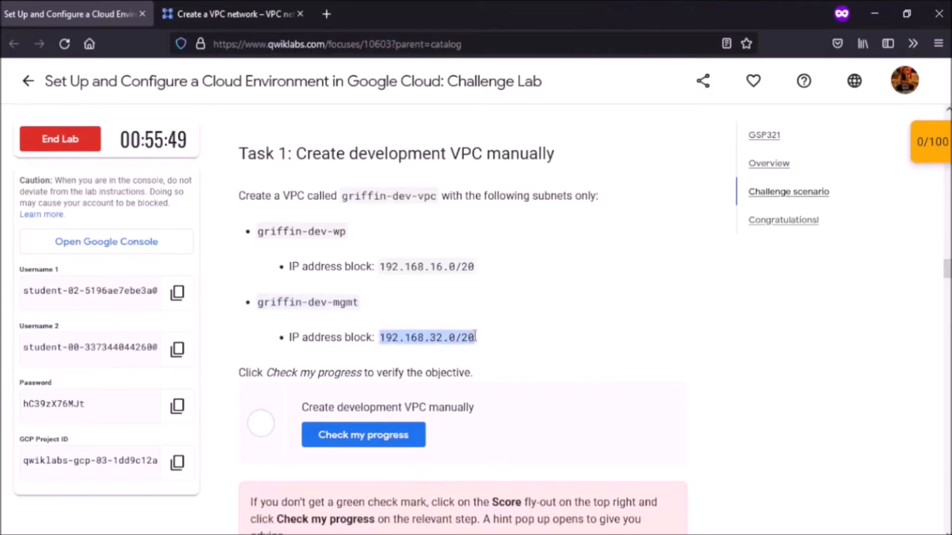
key(ctrl+Tab)
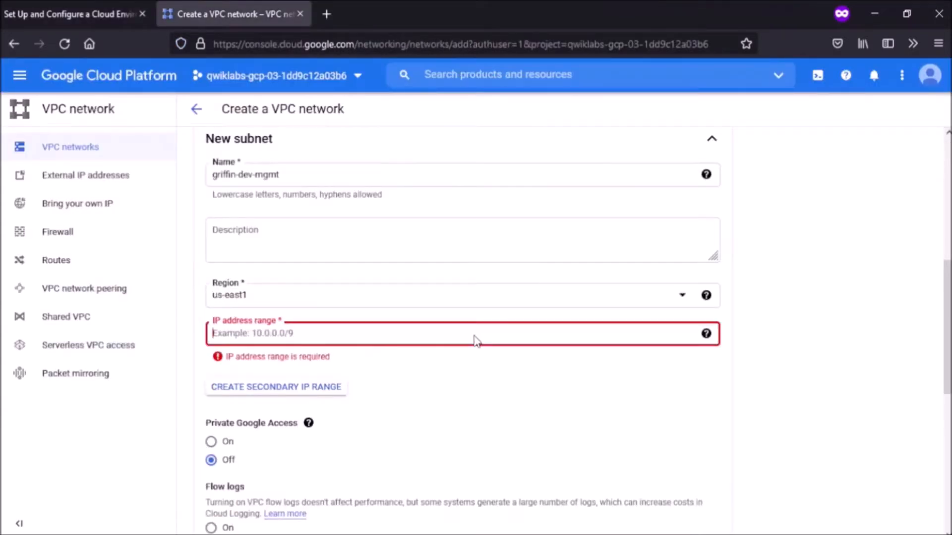
key(ctrl+v)
Step: Create the griffin-dev-vpc network
scroll(472, 364, down, 1)
scroll(473, 365, down, 3)
scroll(473, 364, down, 4)
scroll(473, 364, up, 10)
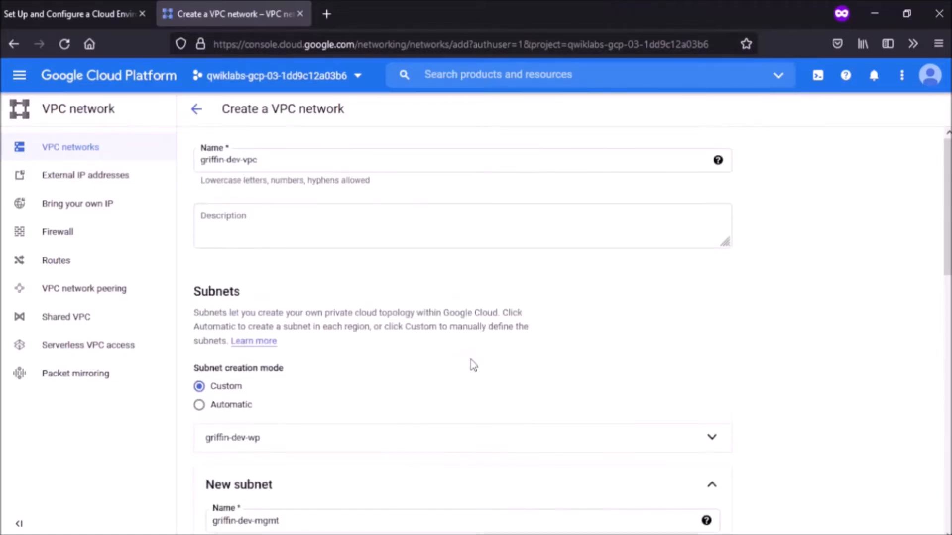
scroll(470, 359, down, 4)
scroll(471, 359, down, 2)
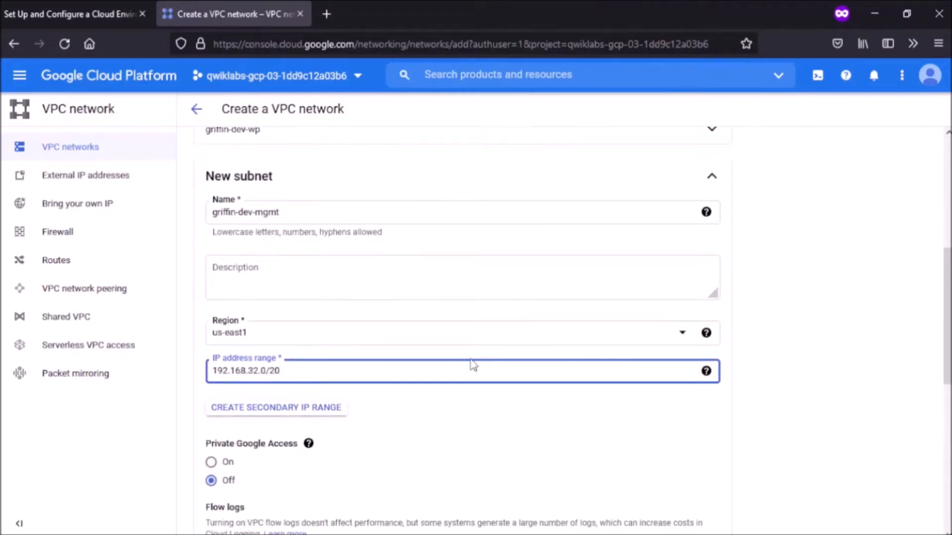
scroll(471, 365, down, 8)
click(206, 470)
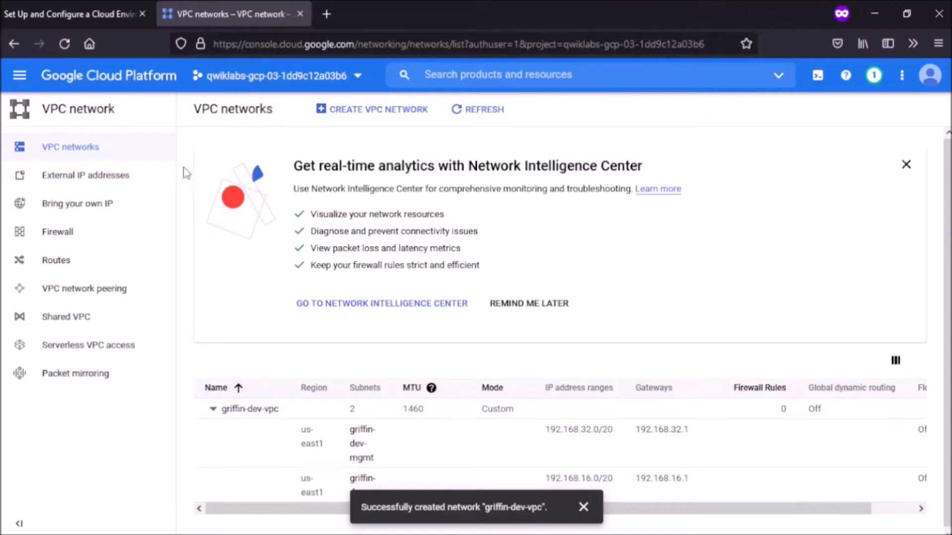
Step: Have Qwiklabs check Task 1 (score 10/100), glance at Task 2, and return to the console
key(ctrl+Tab)
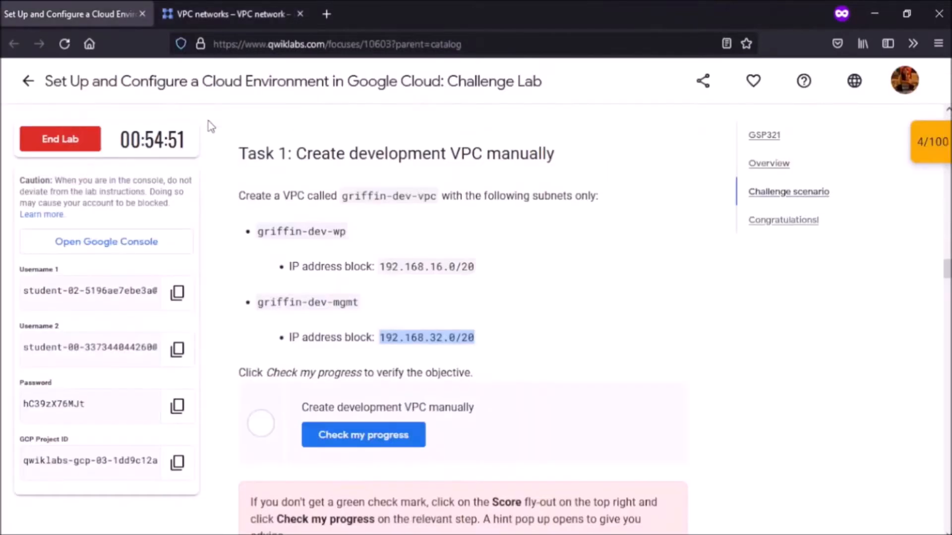
click(375, 442)
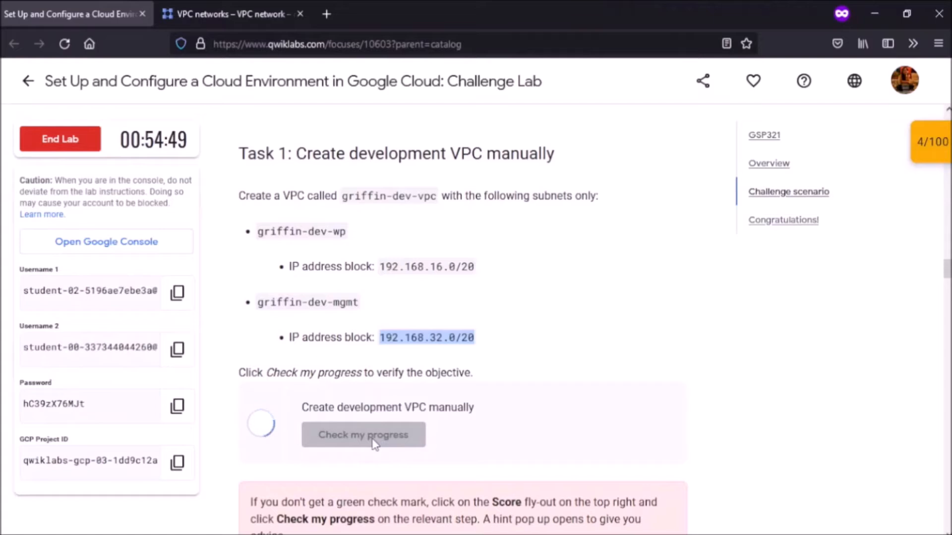
scroll(375, 442, down, 8)
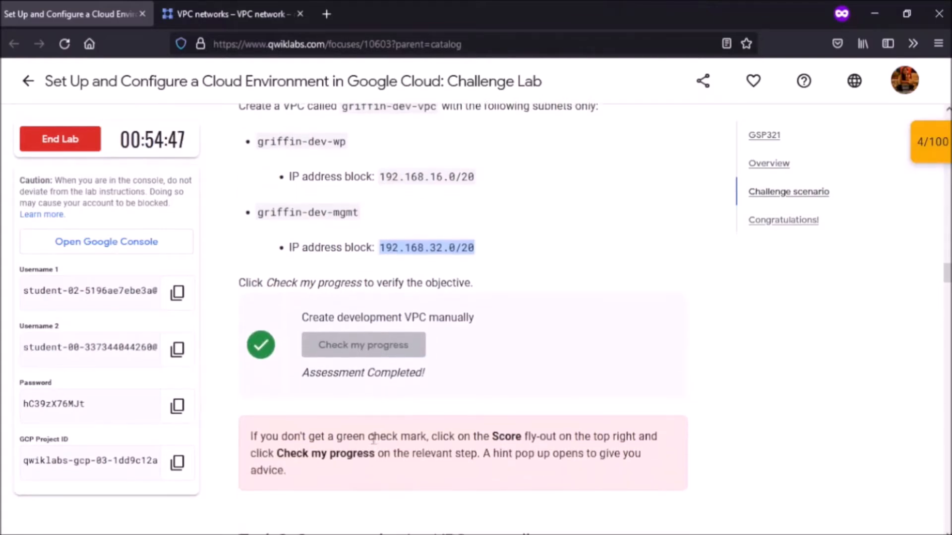
scroll(374, 442, down, 1)
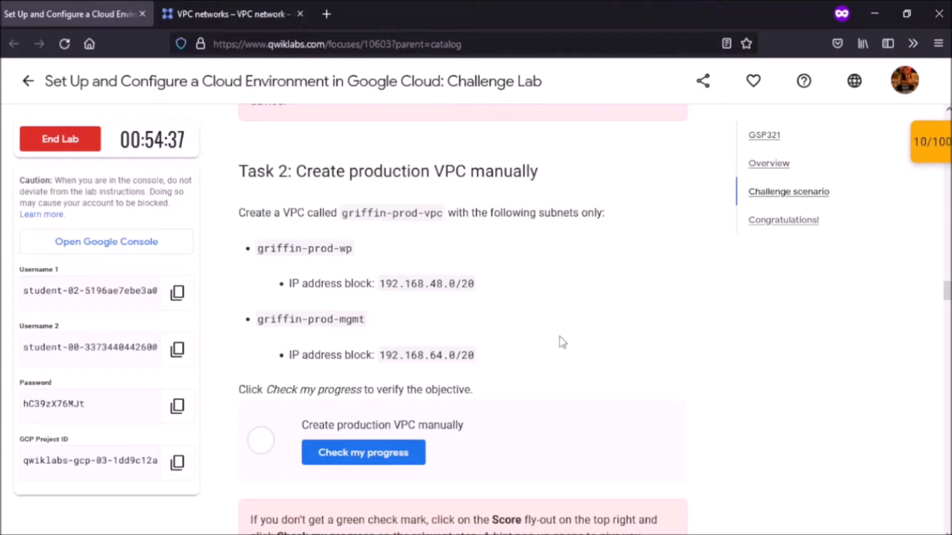
key(ctrl+Tab)
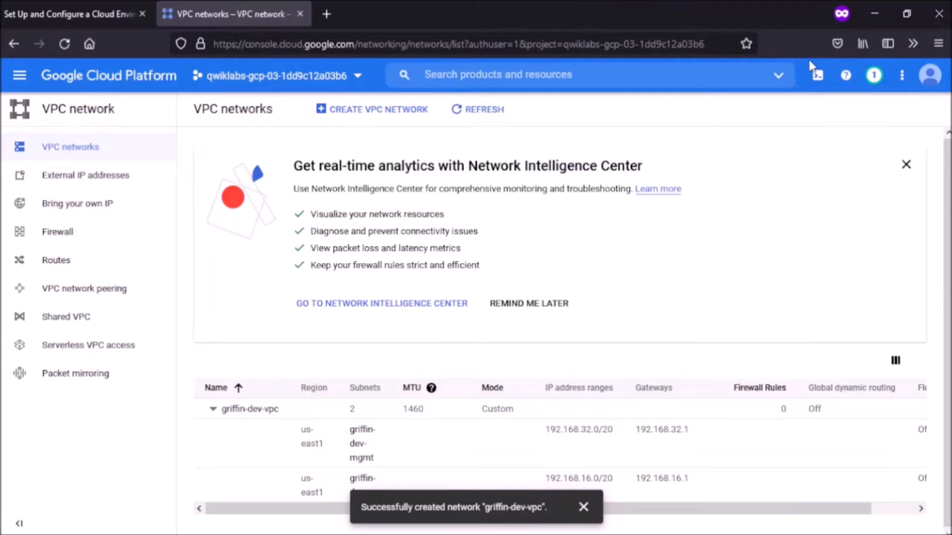
Step: Start an enlarged Cloud Shell and copy gs://cloud-training/gsp321/dm into the home folder
click(815, 77)
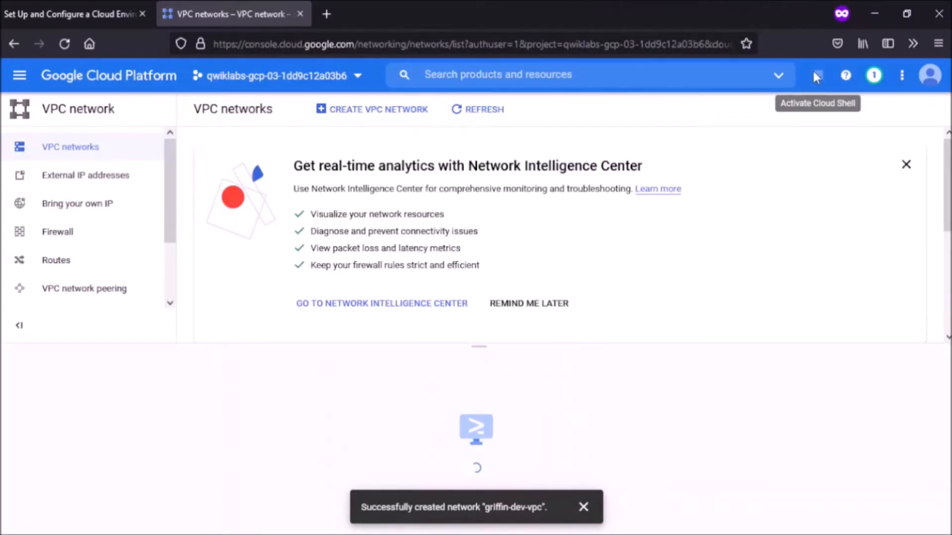
click(290, 504)
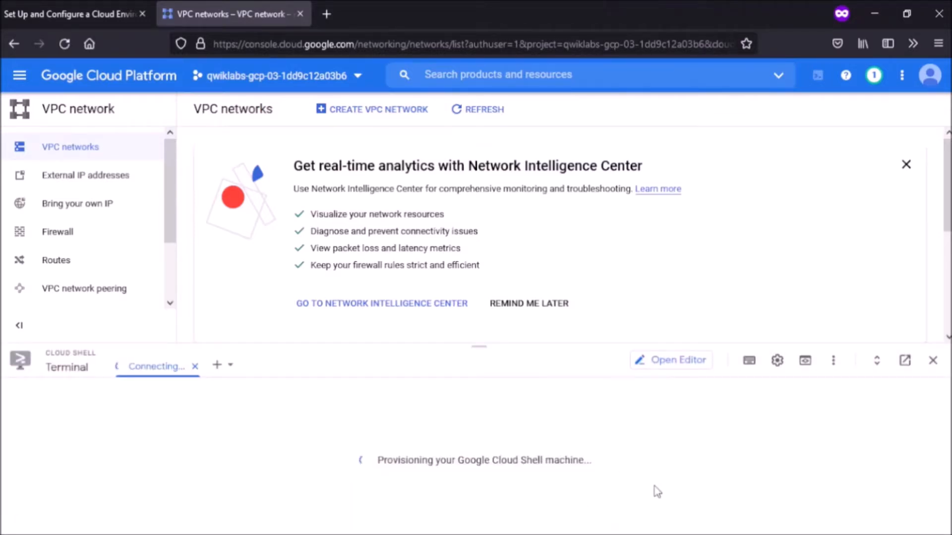
drag(479, 346, 490, 153)
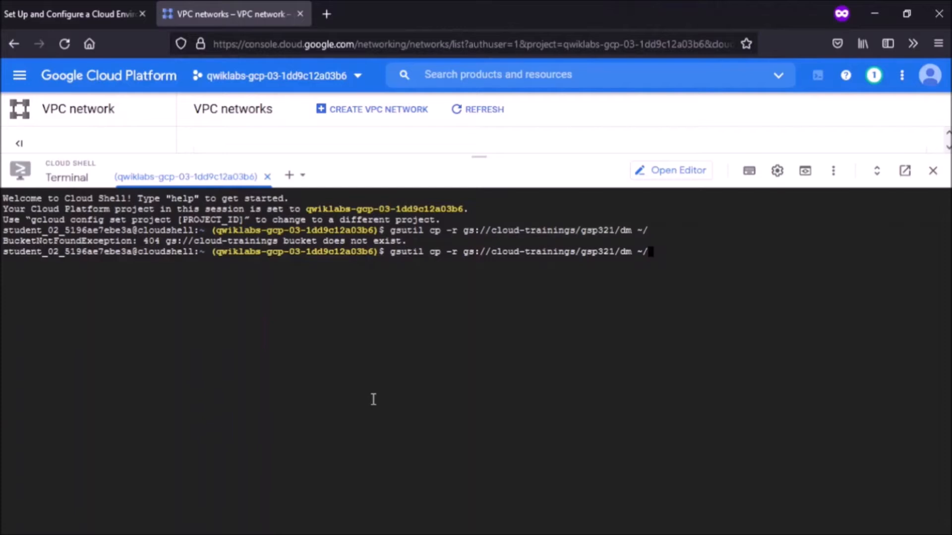
key(Left)
key(Left)
key(Left)
key(Left)
key(Left)
key(Left)
key(Left)
key(Left)
key(Left)
key(Left)
key(Left)
key(Left)
key(Left)
key(BackSpace)
key(Return)
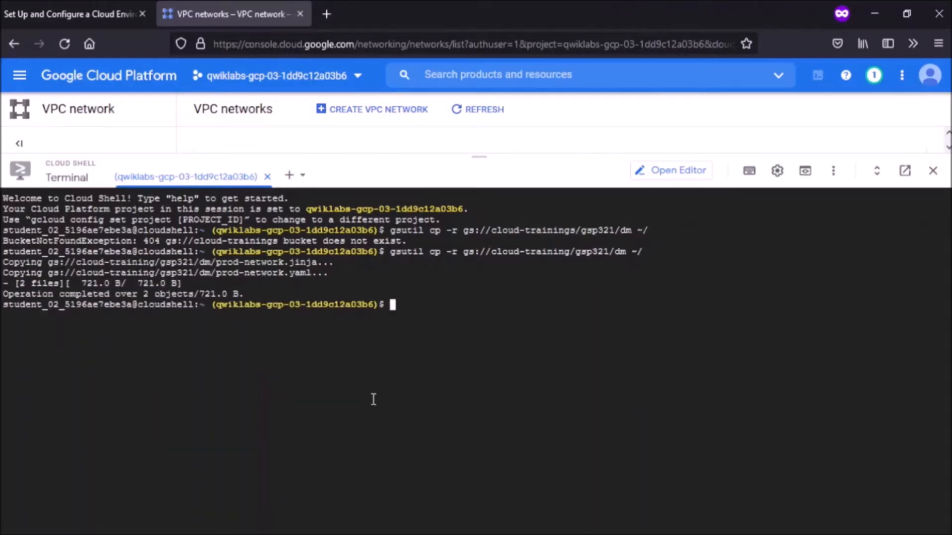
Step: Change into the dm folder and open prod-network.yaml in the editor
text(cd dm)
key(Return)
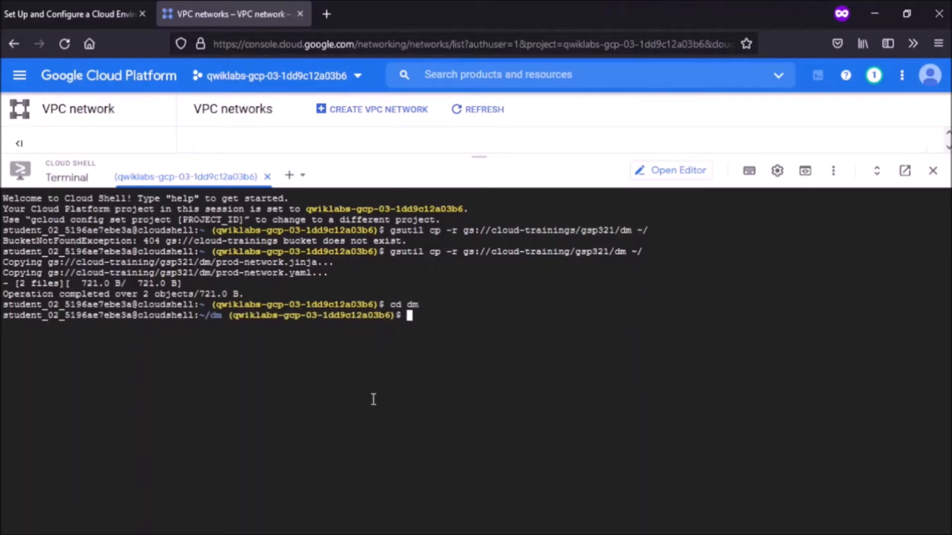
text(edit prod-networ)
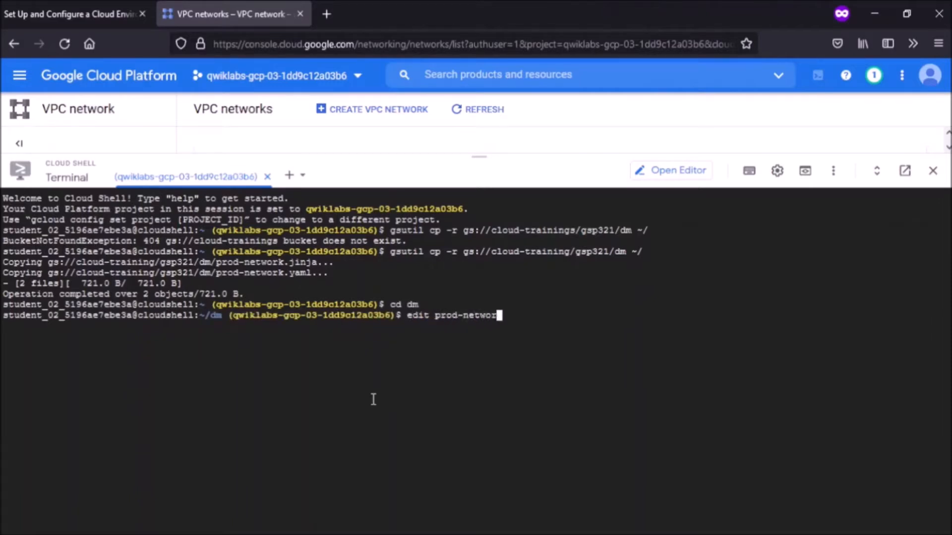
text(k.yaml)
key(Return)
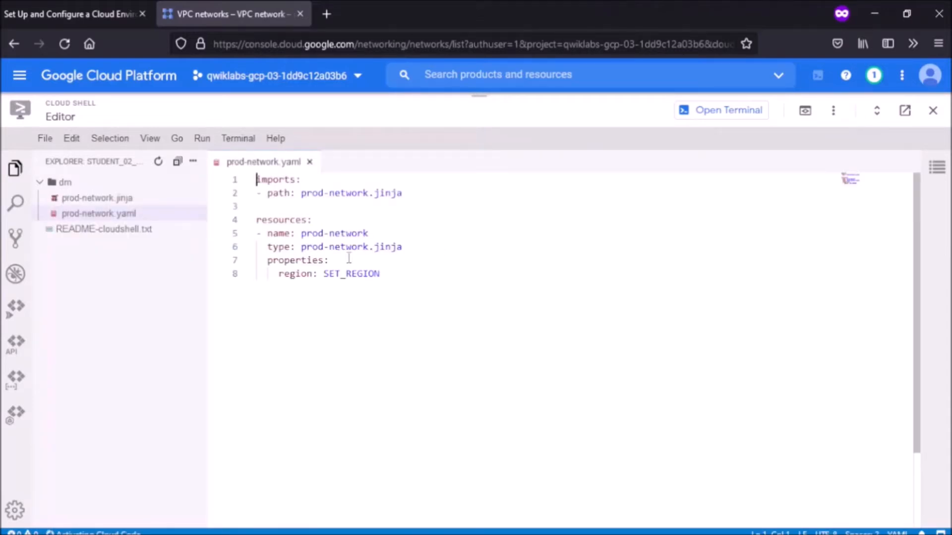
Step: Replace SET_REGION on line 8 with us-east1, save prod-network.yaml, and return to the terminal
drag(323, 273, 382, 273)
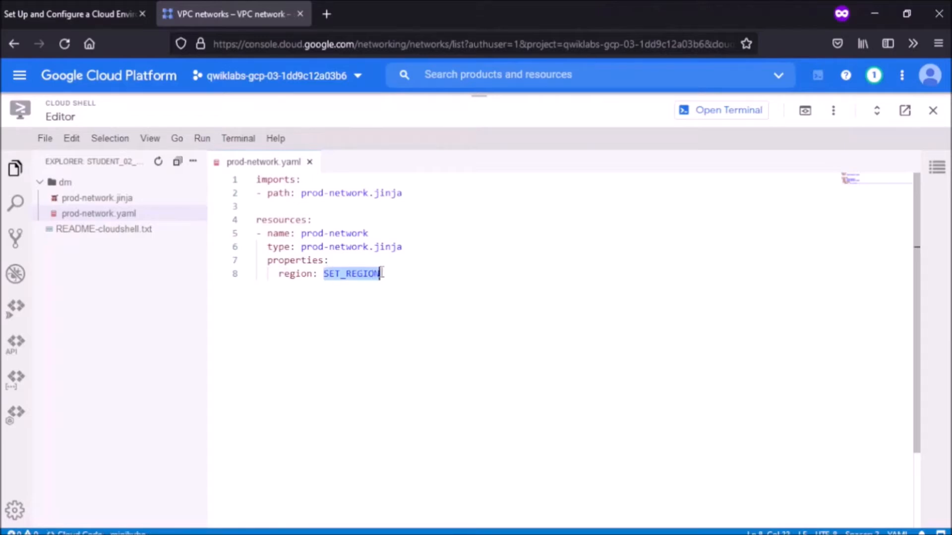
text(us-ea)
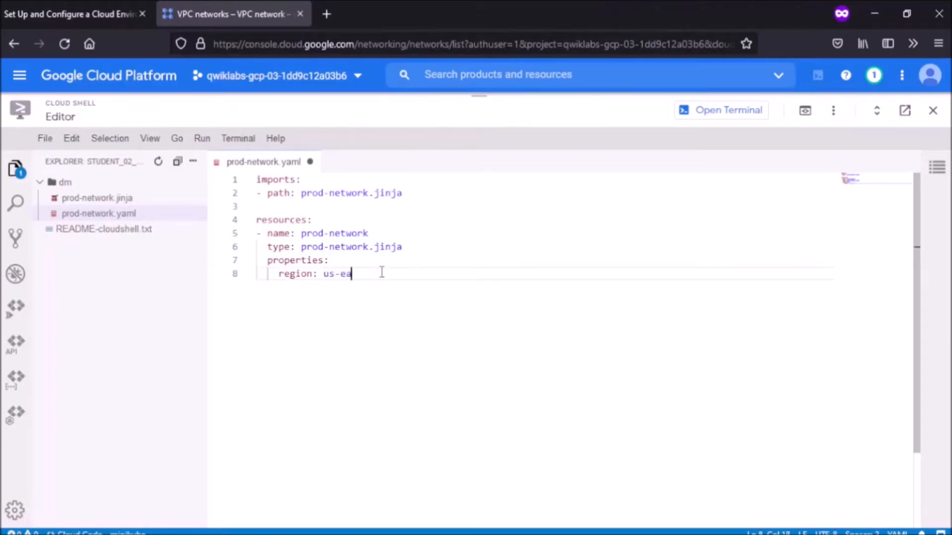
text(st1)
key(ctrl+s)
click(308, 163)
click(308, 163)
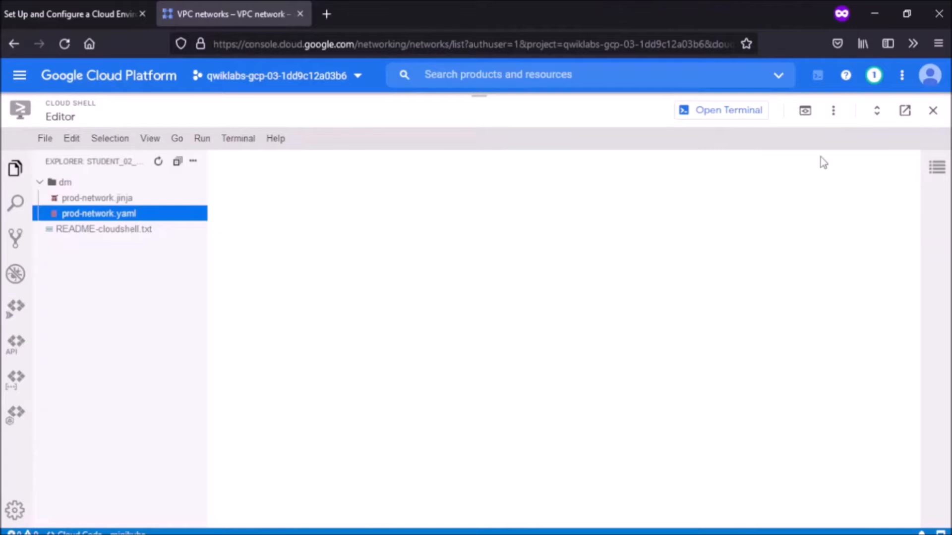
click(752, 114)
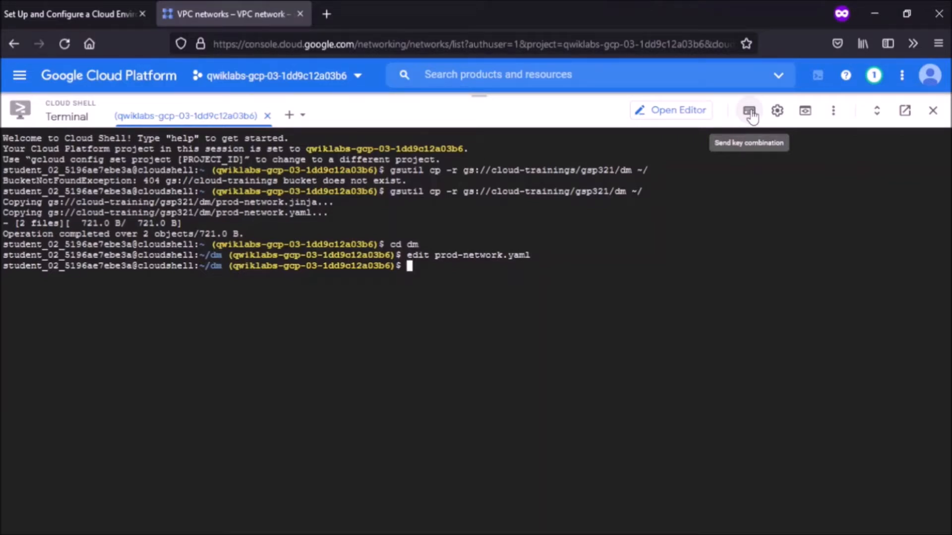
Step: Run gcloud deployment-manager deployments create griffin-prod --config prod-network.yaml
text(gcloud depl)
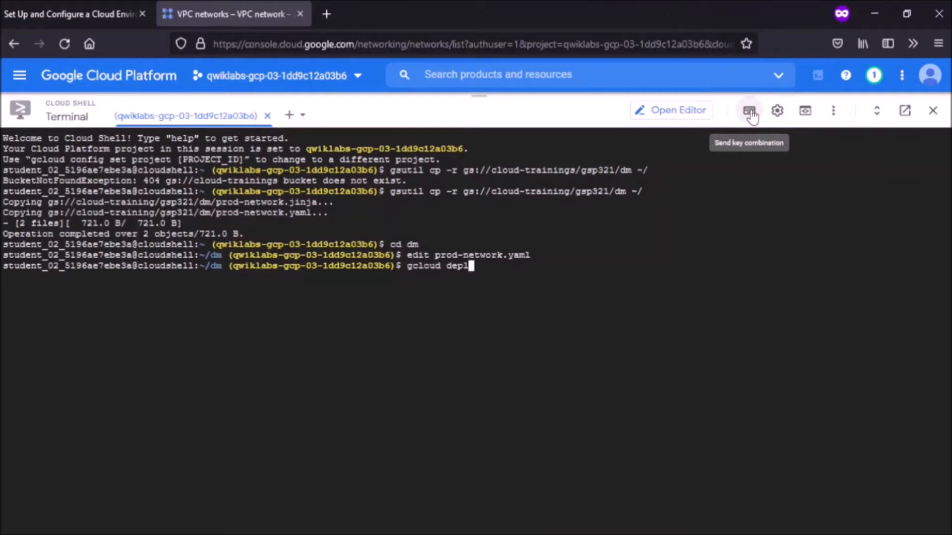
text(oyment-manager)
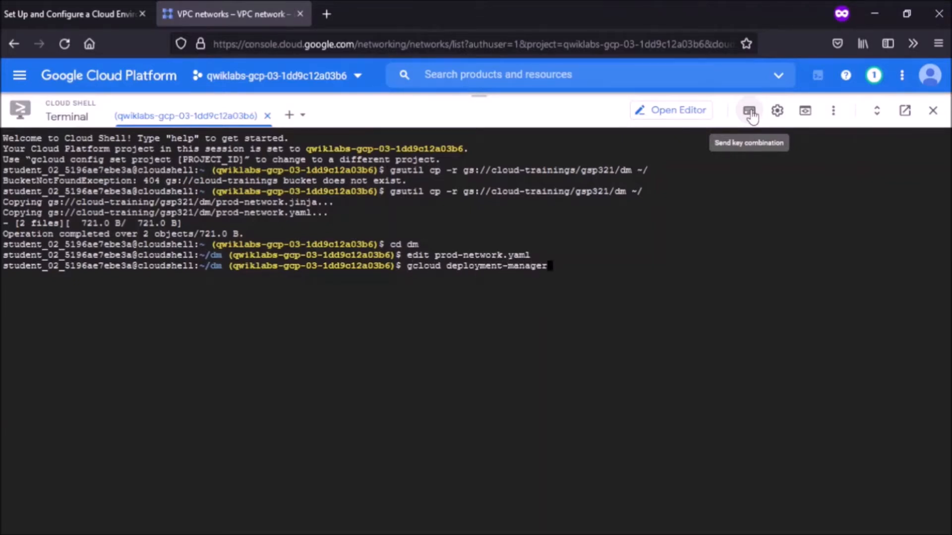
text( deployments create griffin)
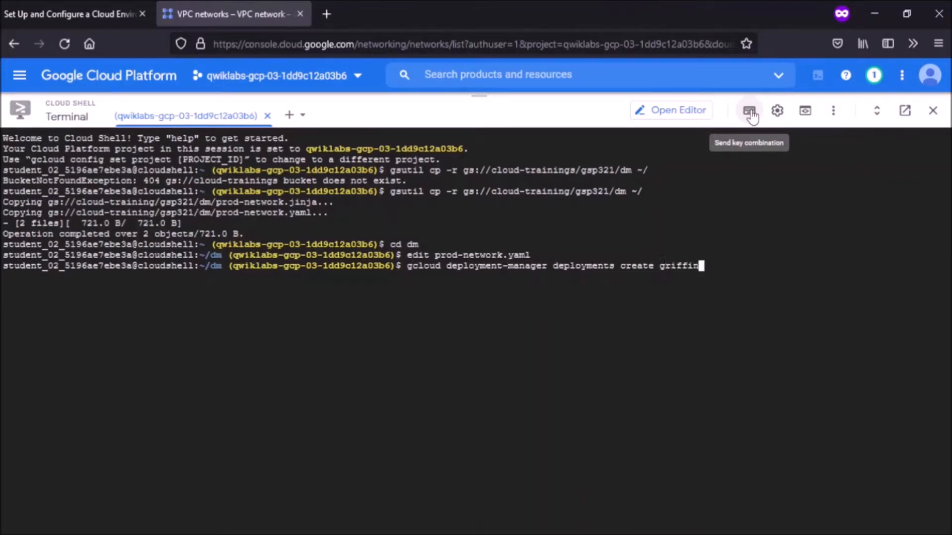
text(-prod --config prod-network.yaml)
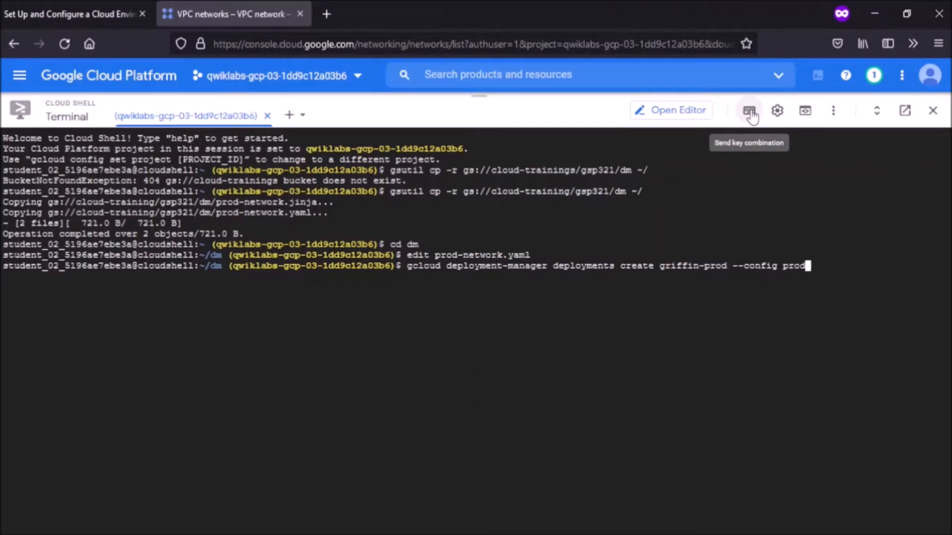
key(Return)
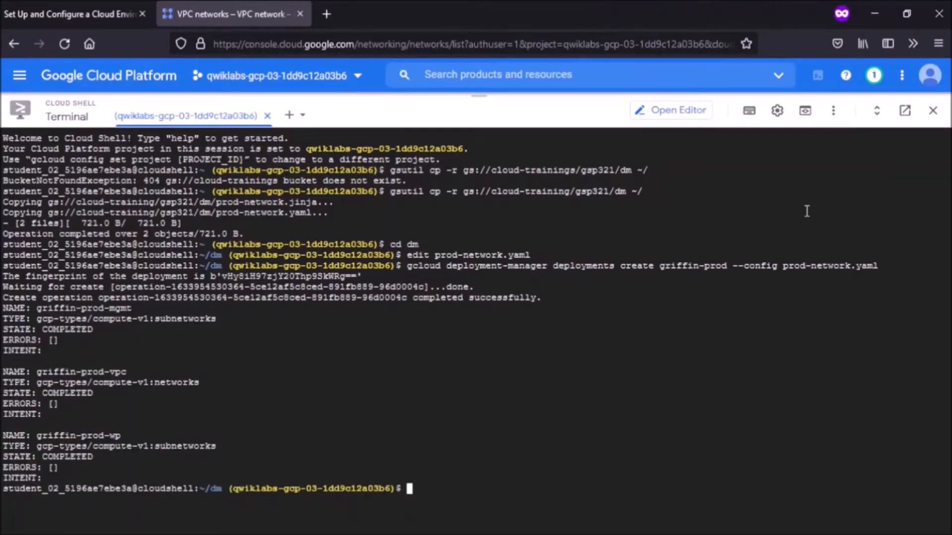
Step: Verify the production VPC task in Qwiklabs and scroll down to the Task 3 instructions
key(ctrl+Tab)
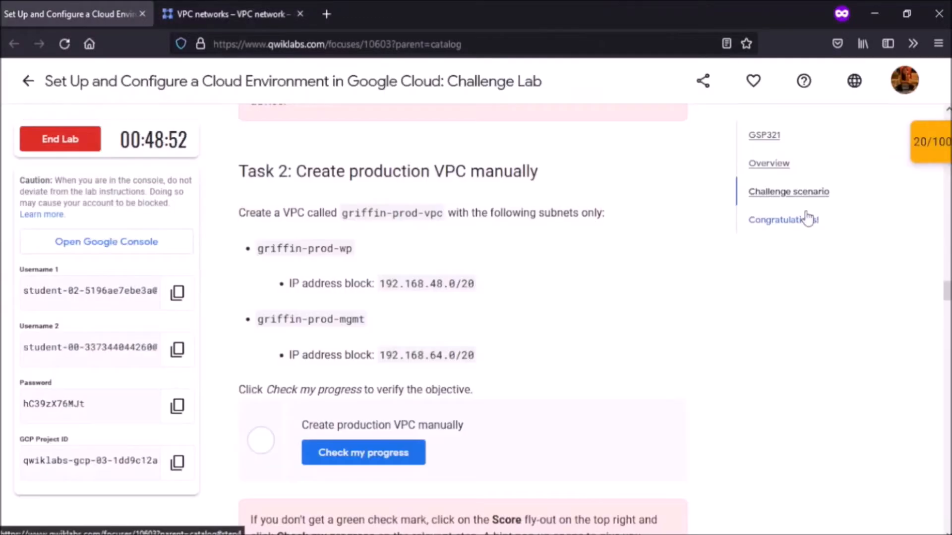
click(364, 452)
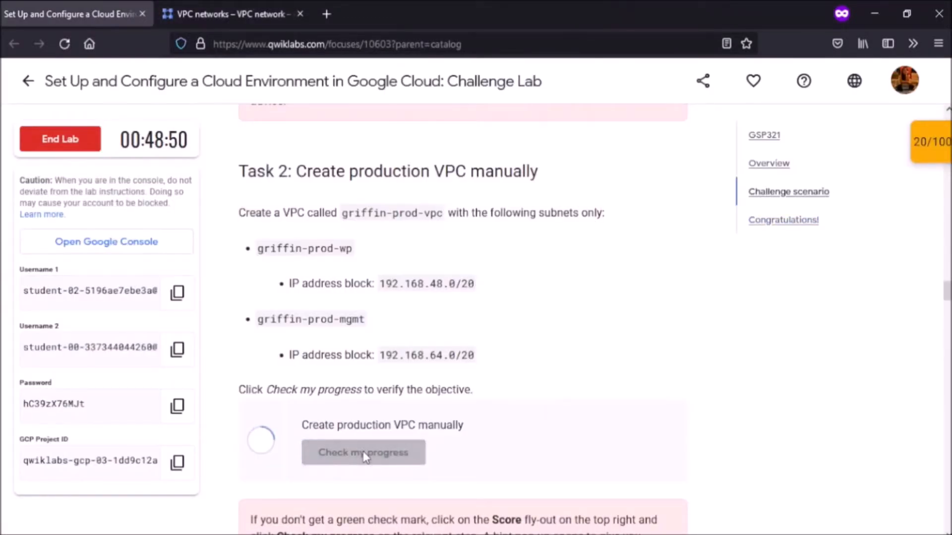
scroll(363, 450, down, 2)
scroll(364, 452, down, 5)
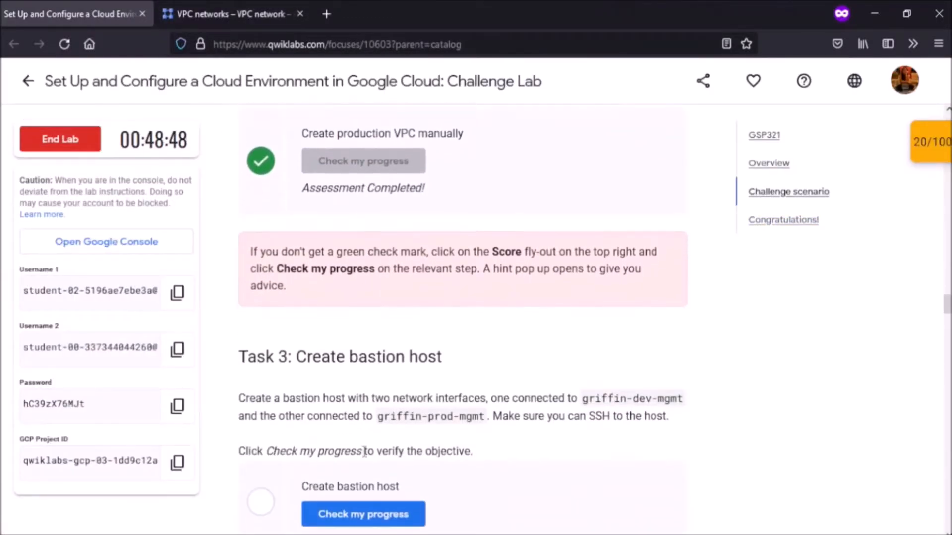
scroll(364, 452, down, 2)
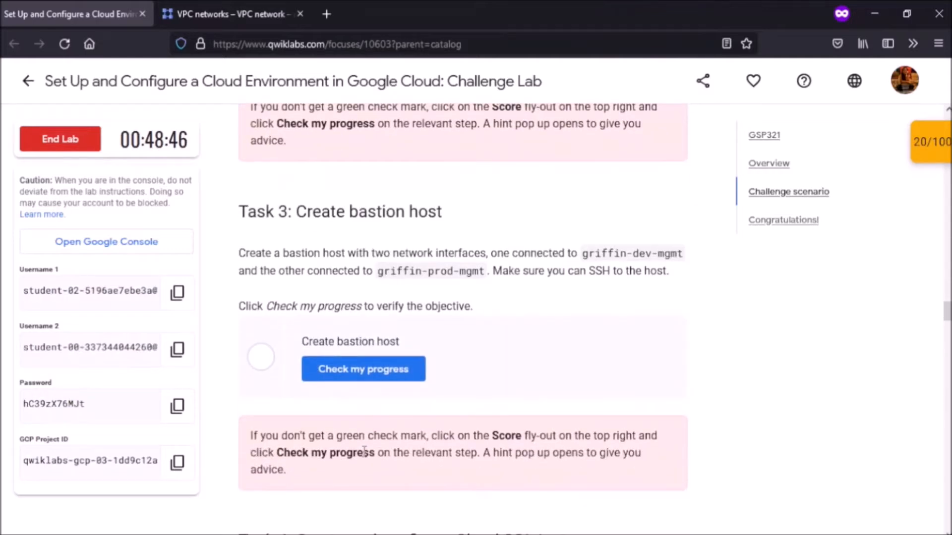
scroll(365, 452, down, 1)
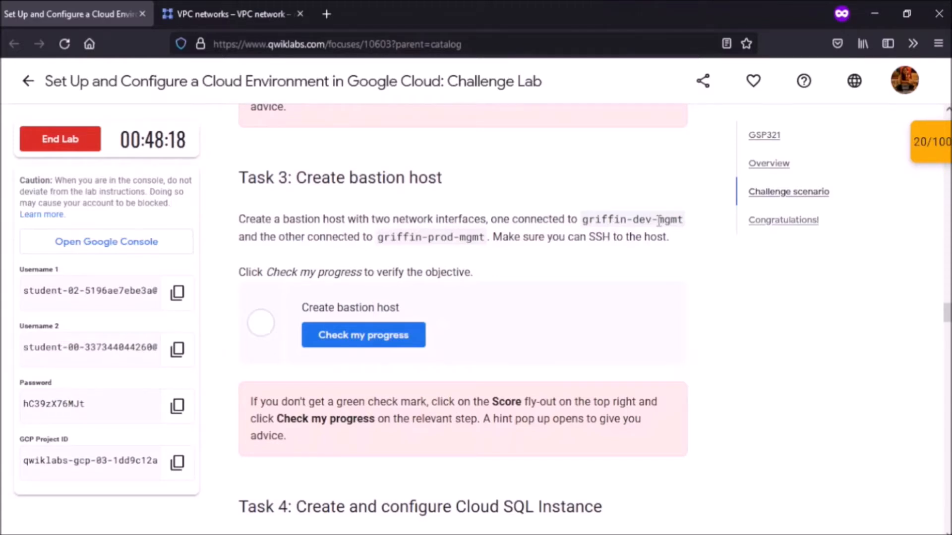
Step: Highlight the griffin-dev-mgmt and griffin-prod-mgmt subnet names in the Task 3 requirements
double_click(632, 221)
double_click(435, 242)
click(460, 243)
Step: Back in the console, shrink Cloud Shell to reveal the VPC networks table
key(ctrl+Tab)
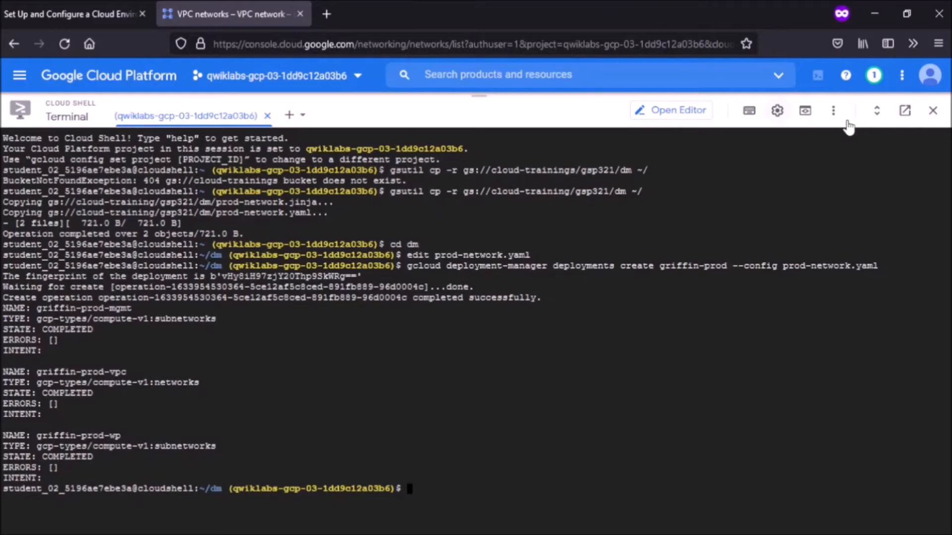
drag(533, 99, 530, 360)
drag(529, 416, 533, 437)
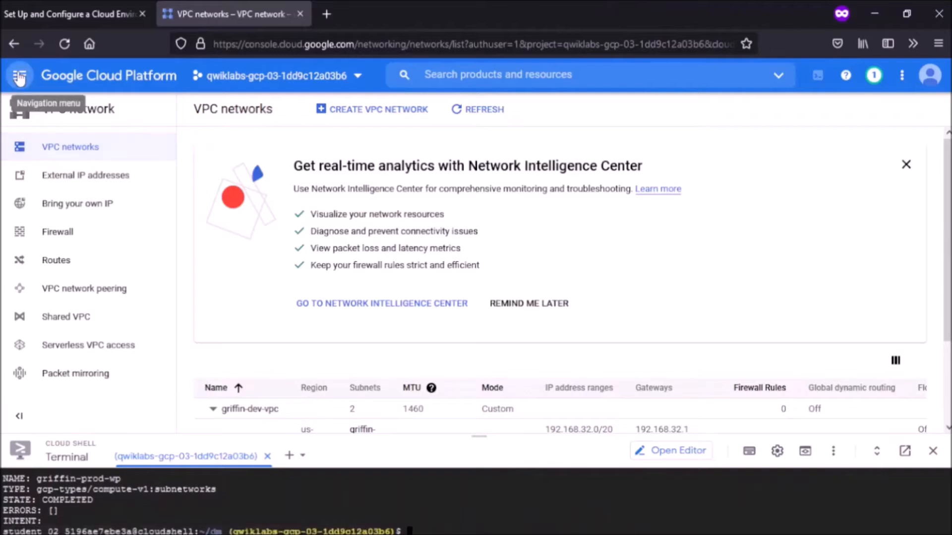
Step: Go to Compute Engine VM instances and start a new instance
click(20, 77)
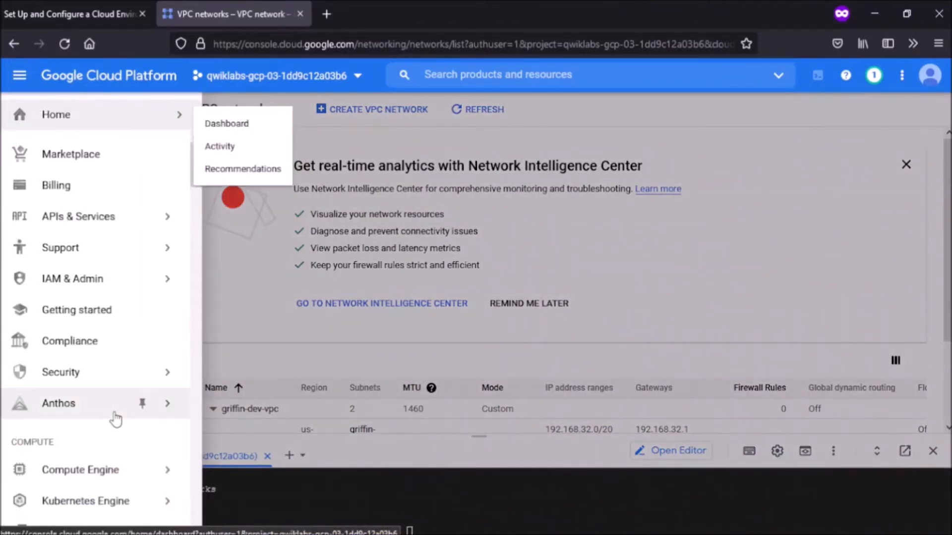
mouse_move(133, 478)
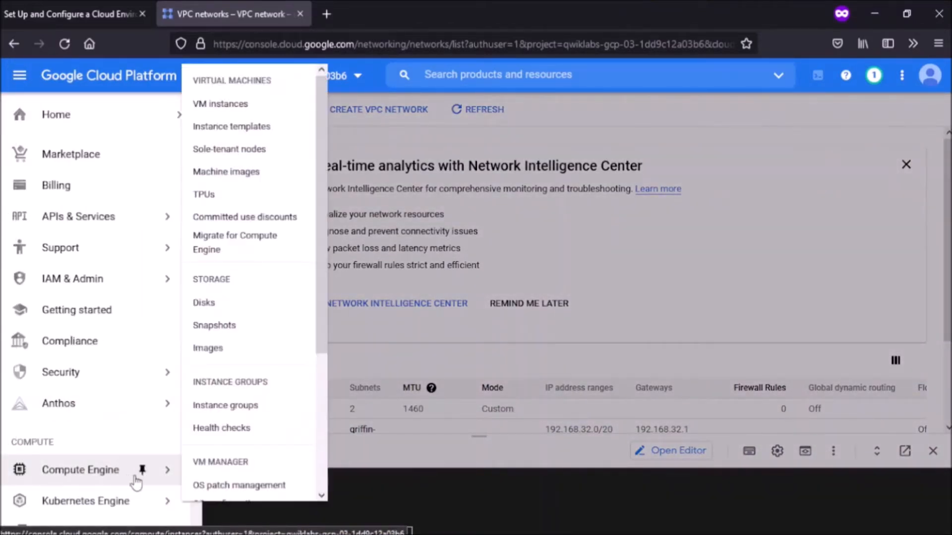
click(231, 106)
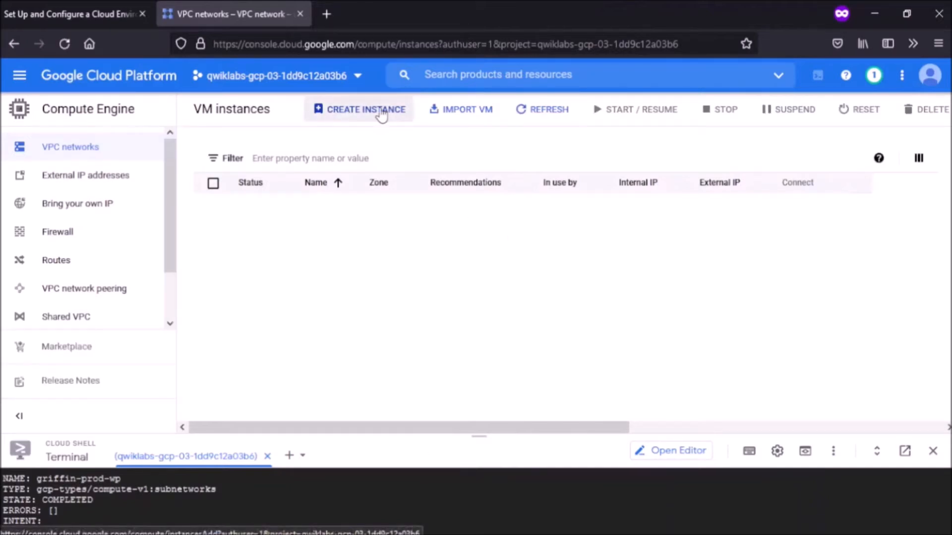
click(381, 111)
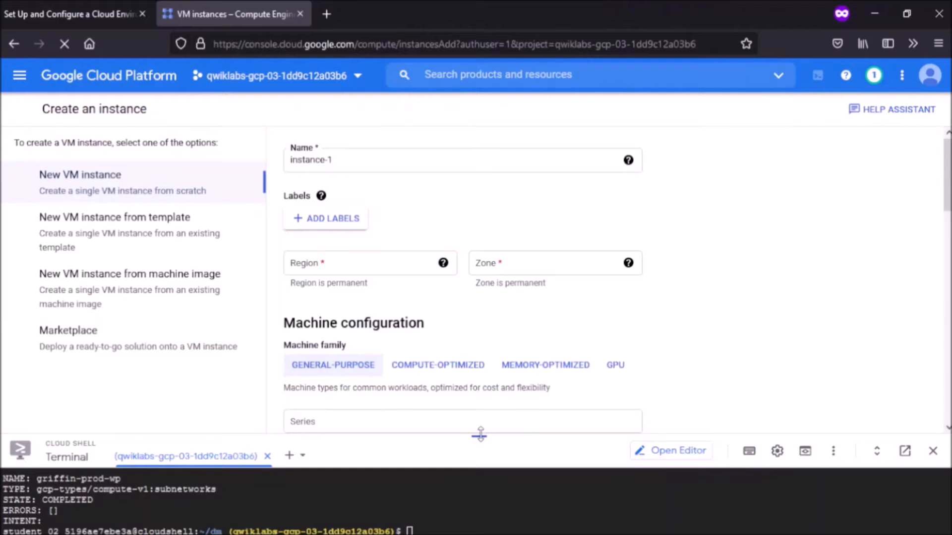
Step: Name the instance griffin-dev-db and confirm region us-east1, zone us-east1-b
key(BackSpace)
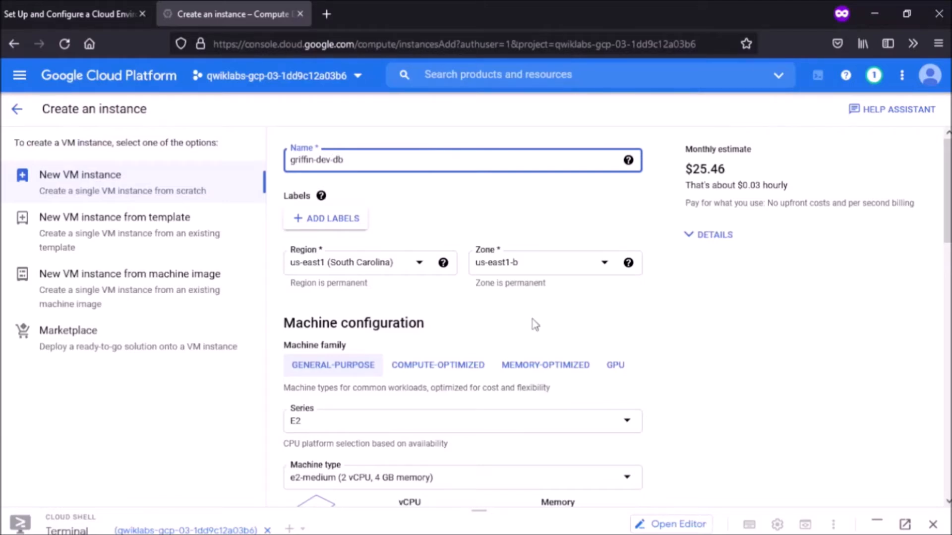
scroll(533, 324, down, 2)
scroll(534, 325, down, 1)
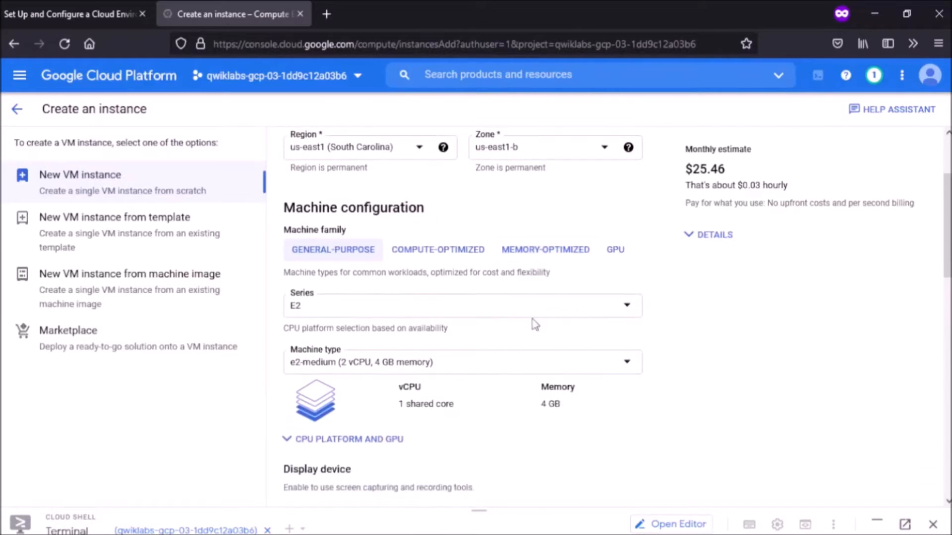
key(ctrl+Tab)
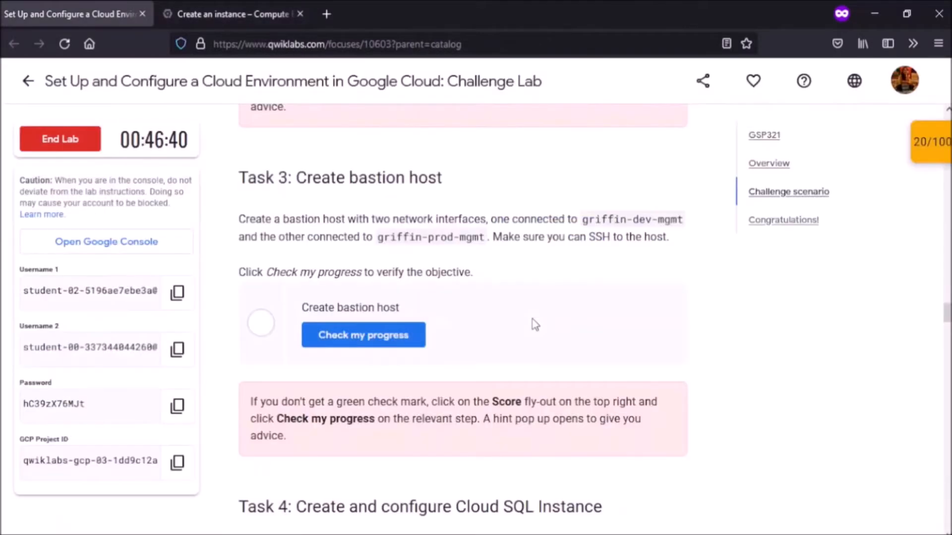
Step: Review the Jooli resource-size standards and Task 3 bastion host requirements in the lab
scroll(535, 325, up, 10)
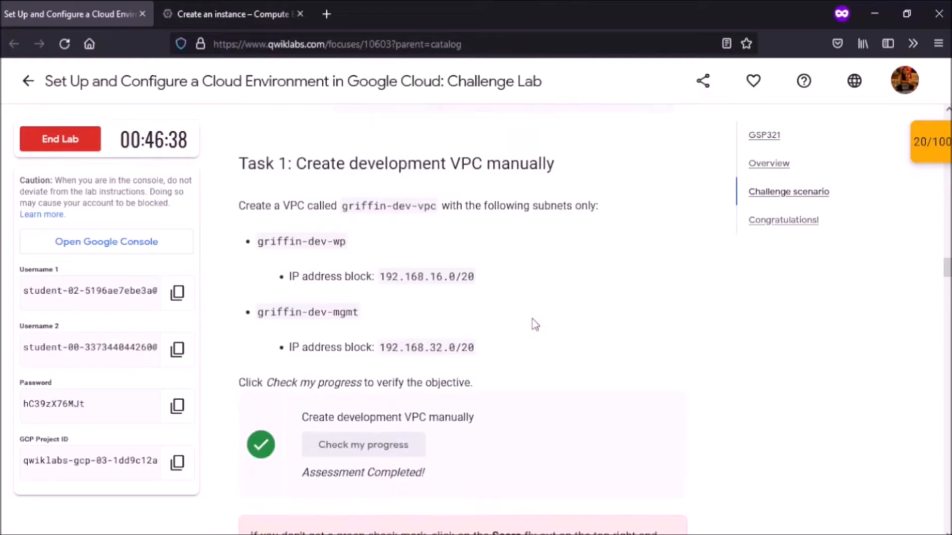
scroll(535, 325, up, 10)
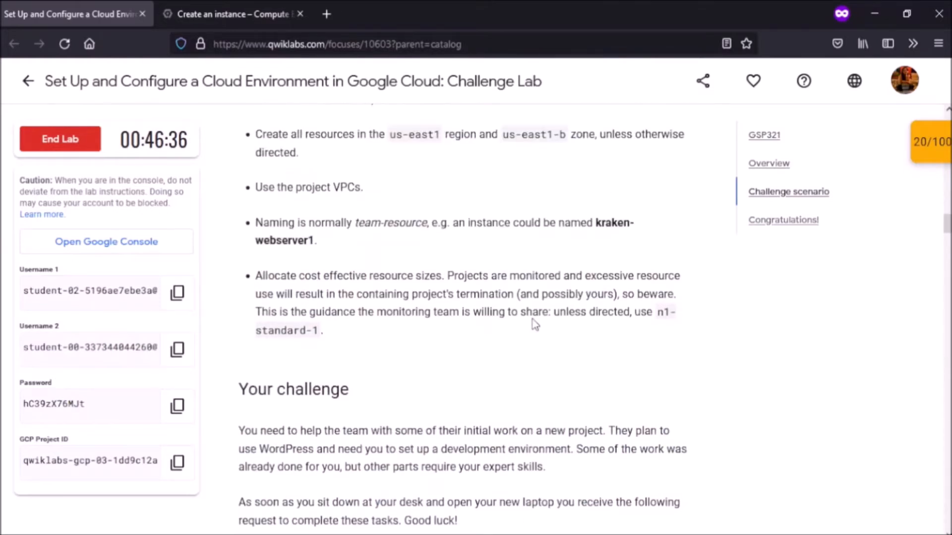
scroll(535, 324, up, 1)
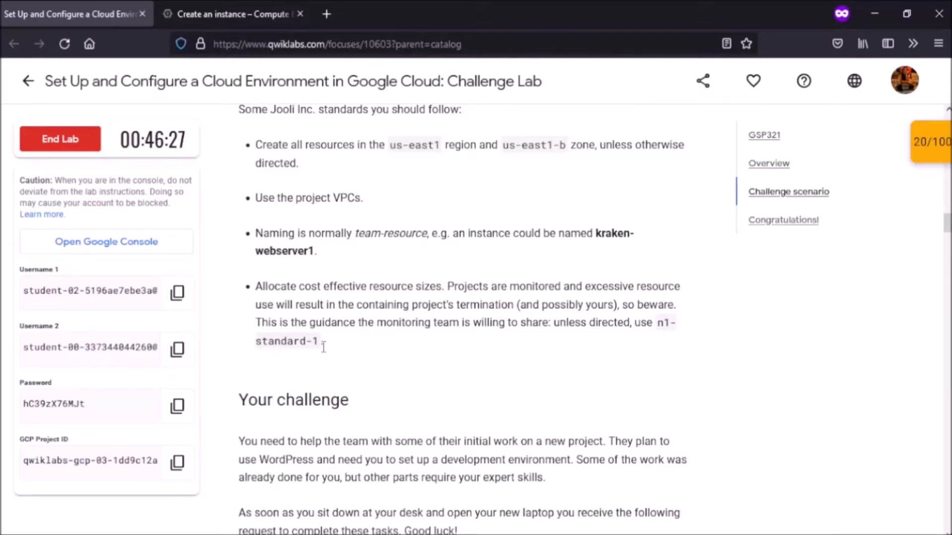
scroll(323, 346, down, 20)
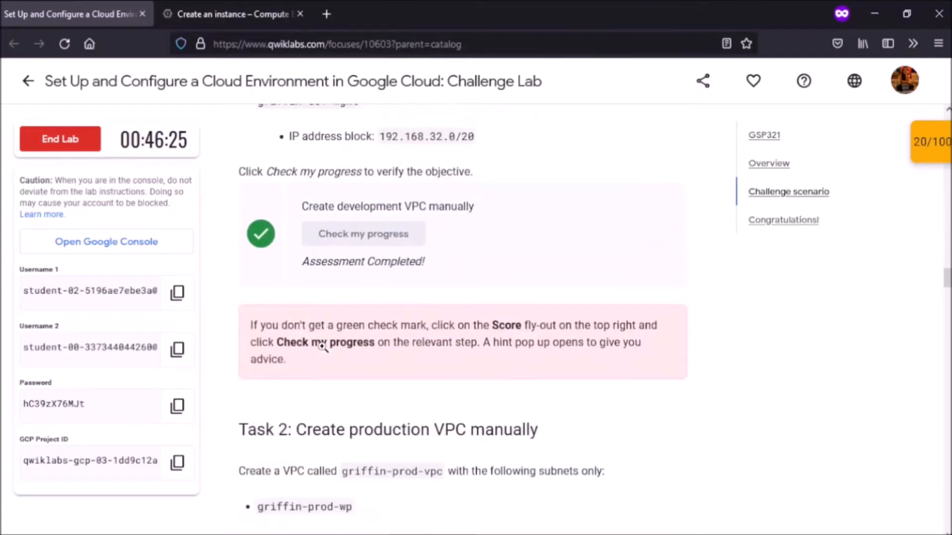
scroll(324, 347, down, 10)
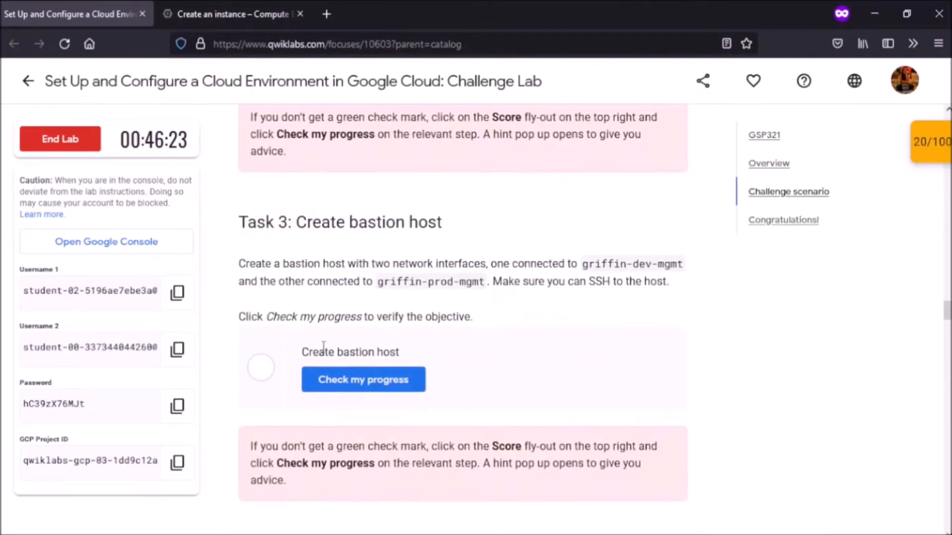
click(195, 7)
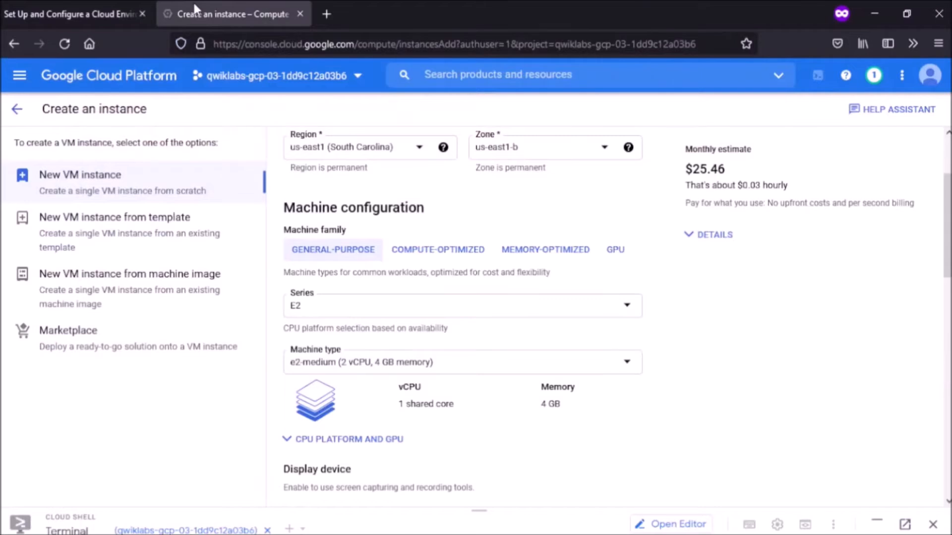
Step: Set the machine series to N1, giving an n1-standard-1 machine
click(563, 316)
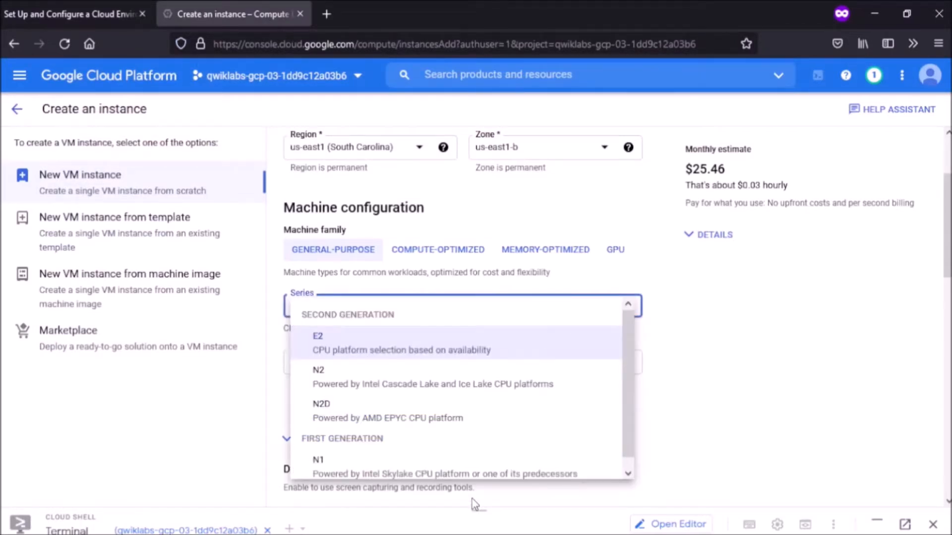
click(479, 469)
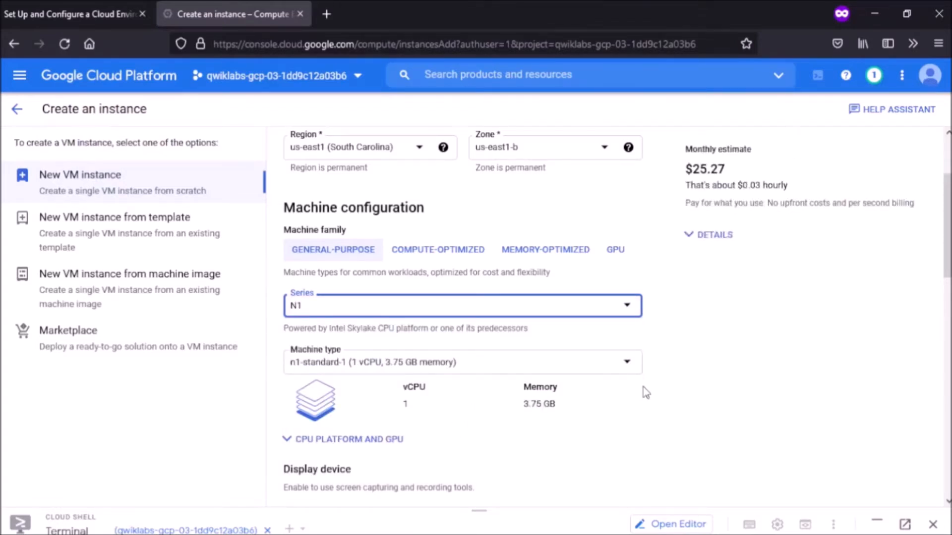
scroll(644, 391, down, 10)
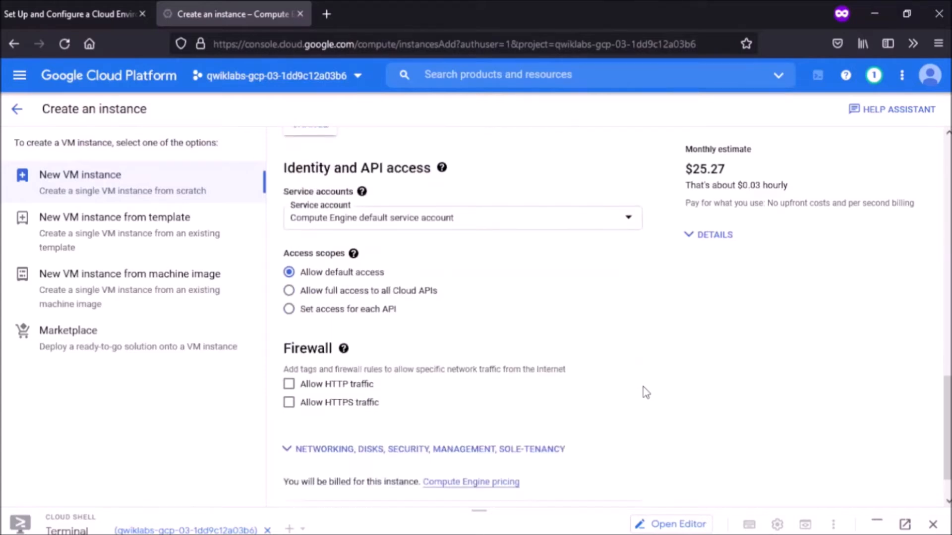
Step: Add the network tag bastion in the Networking settings
click(328, 400)
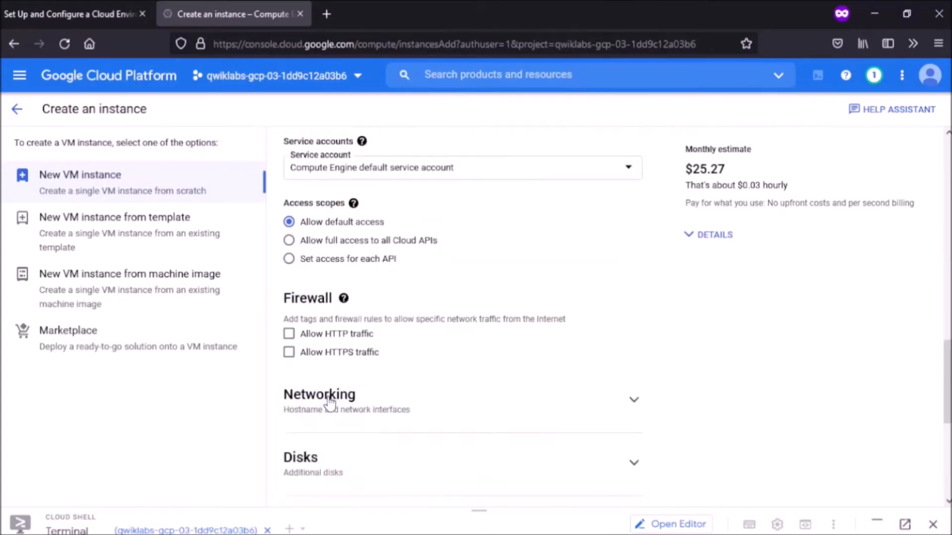
scroll(329, 401, down, 4)
scroll(329, 403, down, 2)
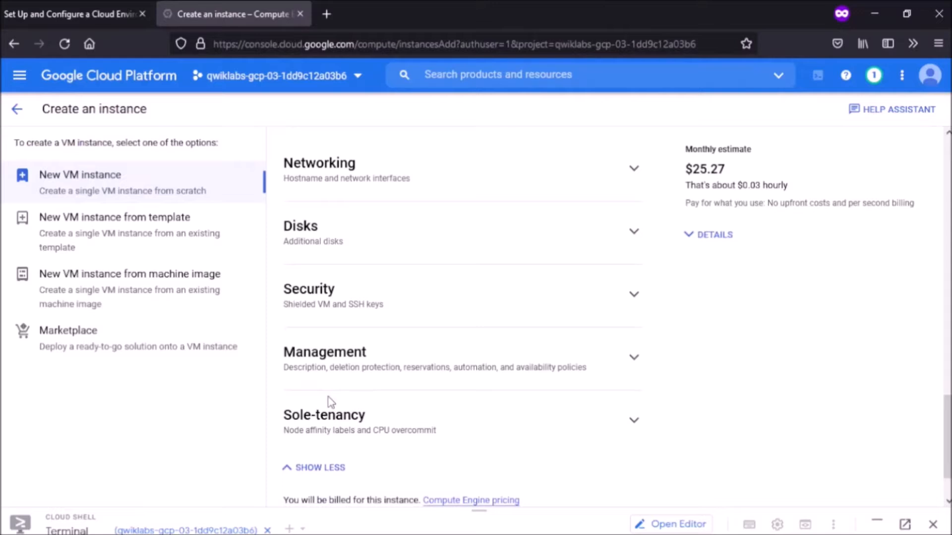
scroll(328, 399, up, 5)
click(329, 399)
scroll(330, 402, down, 1)
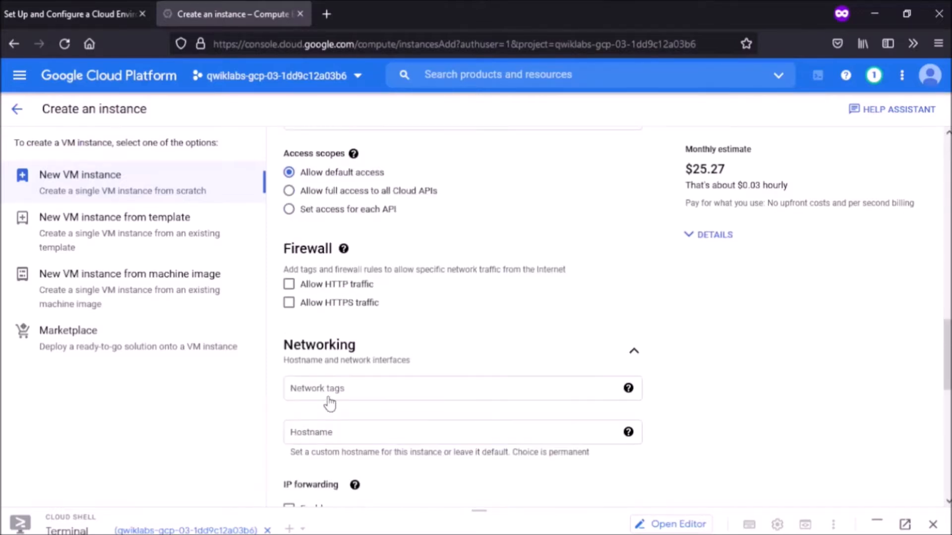
scroll(473, 262, down, 2)
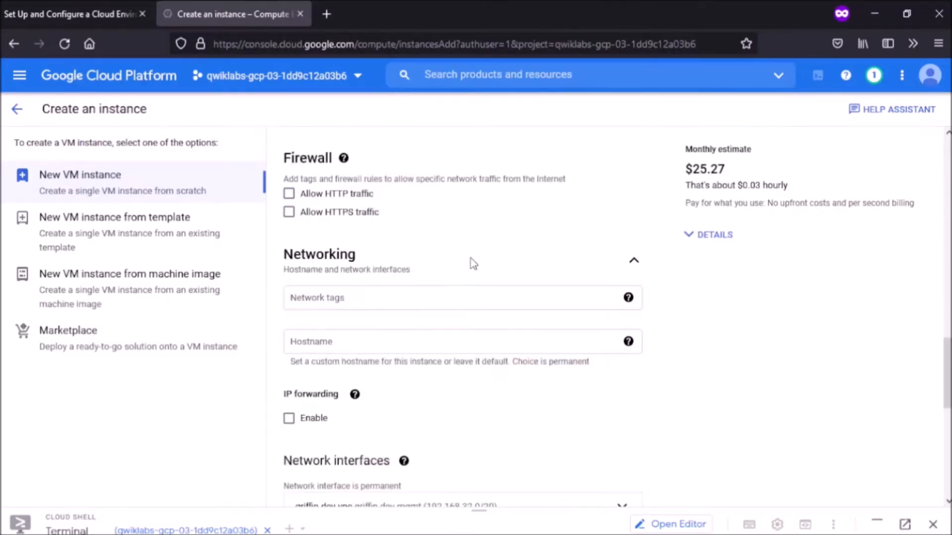
click(452, 297)
text(bastion)
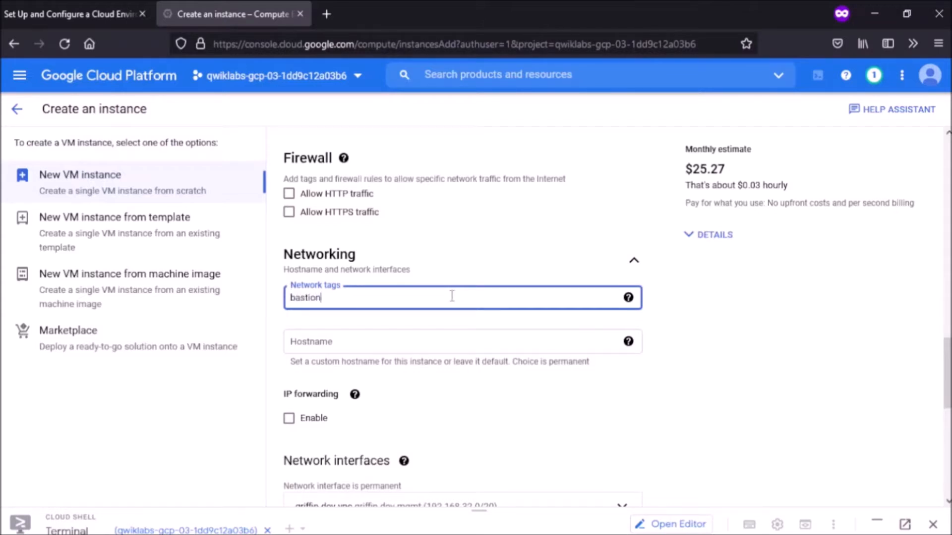
key(Return)
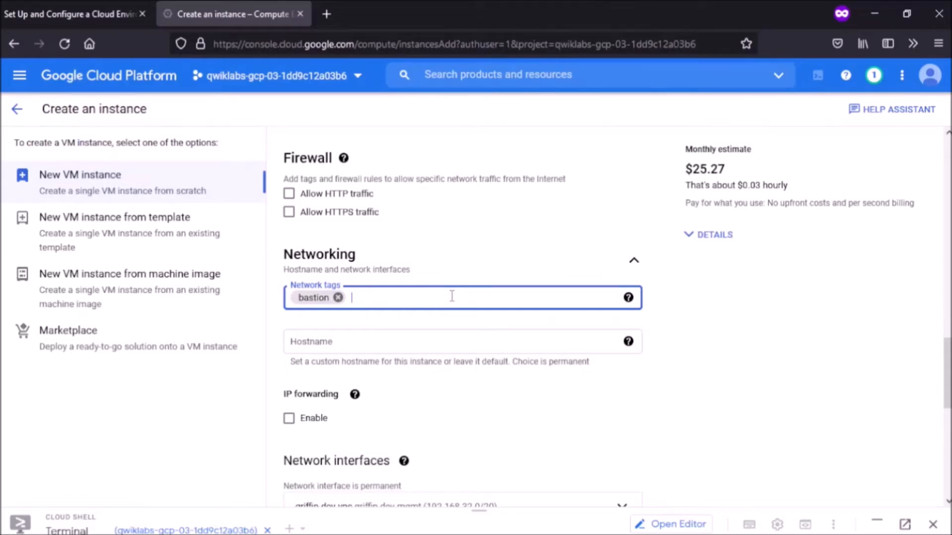
scroll(451, 296, down, 2)
scroll(451, 295, down, 3)
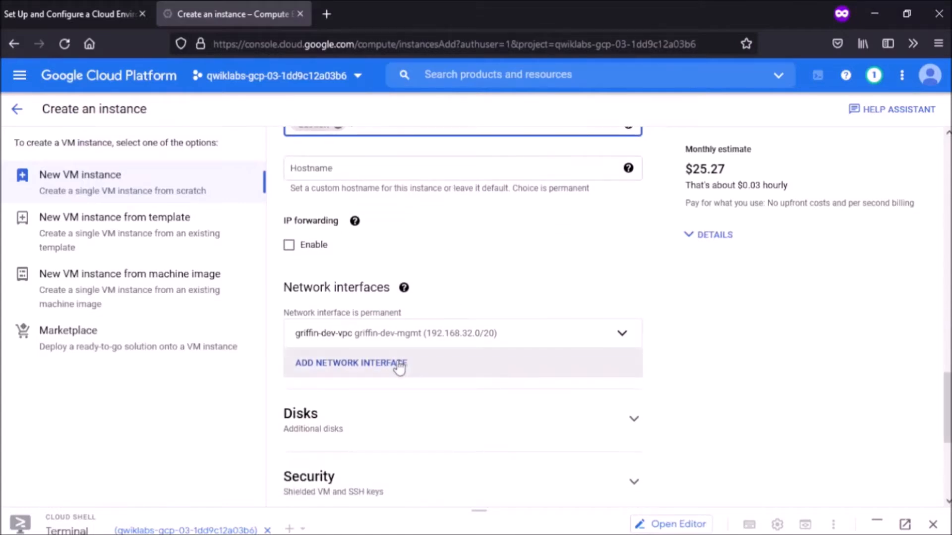
Step: Add a second network interface, keeping griffin-dev-mgmt as the first interface's subnet
click(399, 367)
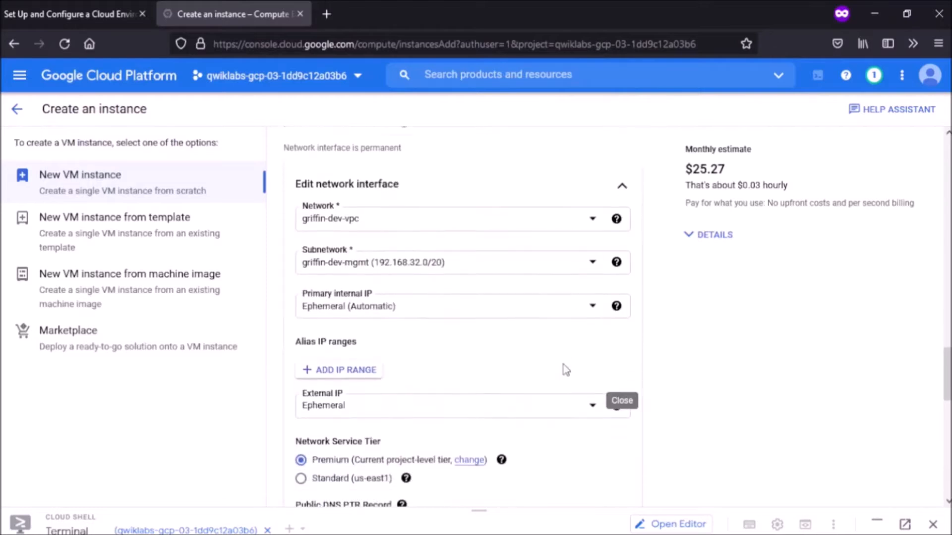
scroll(565, 369, down, 5)
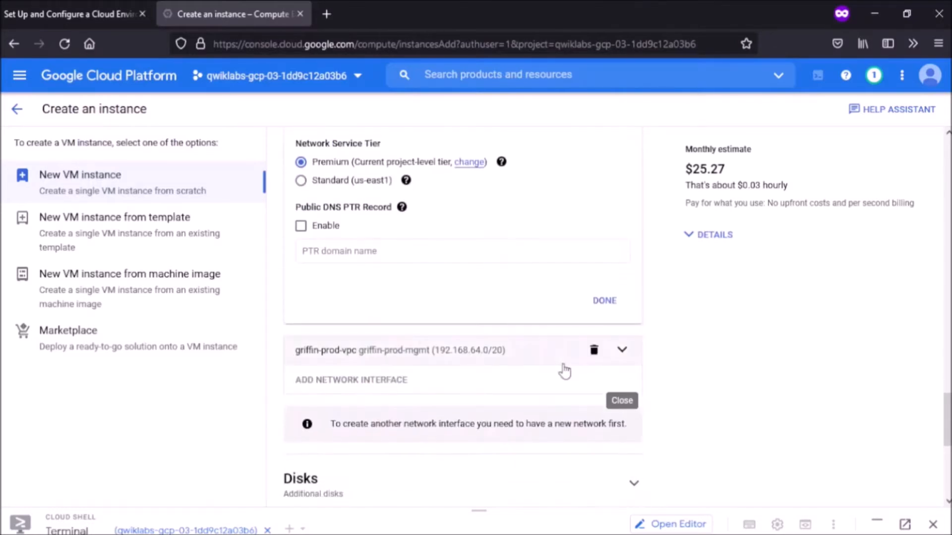
scroll(566, 370, up, 4)
scroll(566, 369, up, 2)
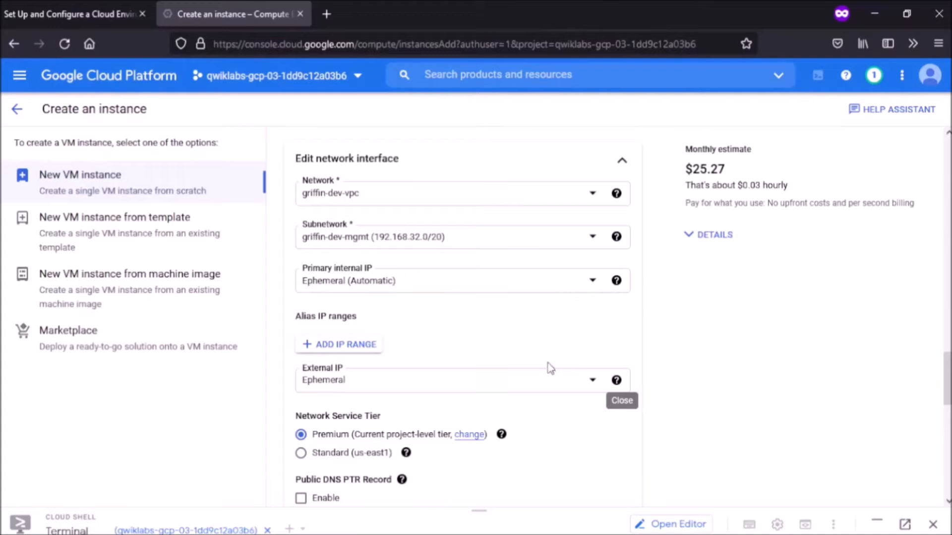
click(537, 239)
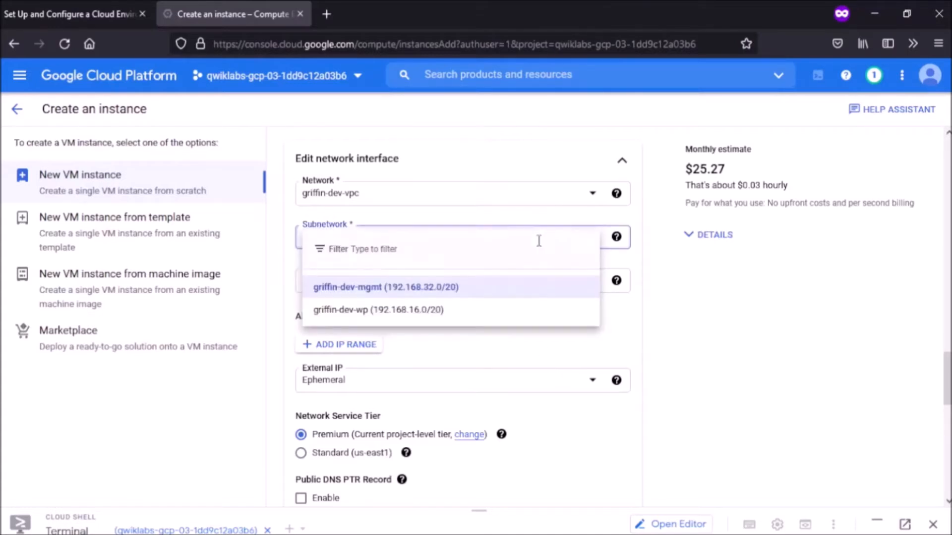
click(469, 294)
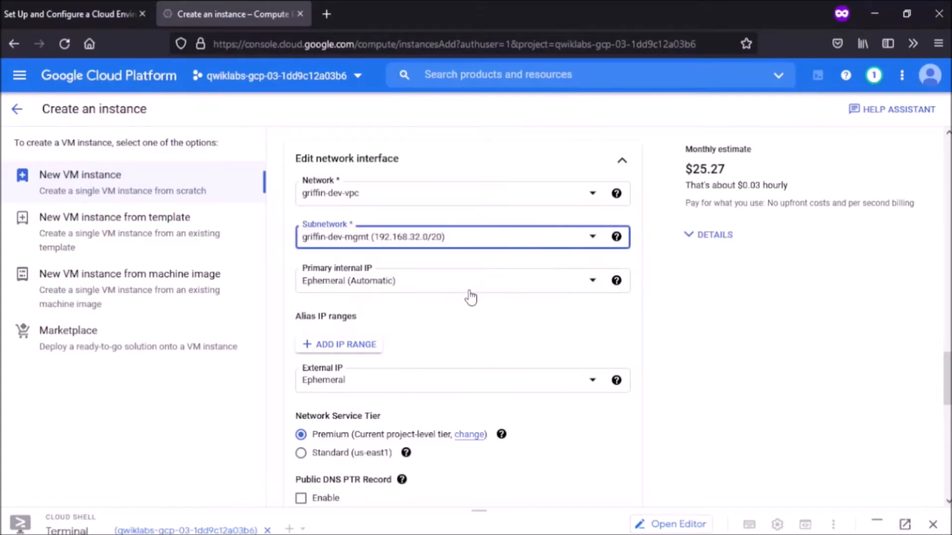
scroll(470, 297, down, 5)
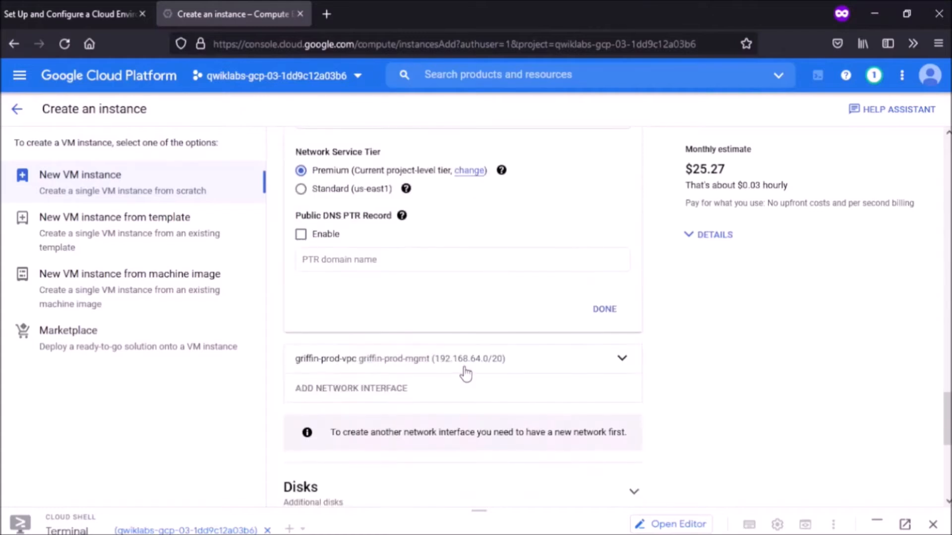
Step: Put the second interface on the griffin-prod-mgmt subnet and create griffin-dev-db
click(466, 374)
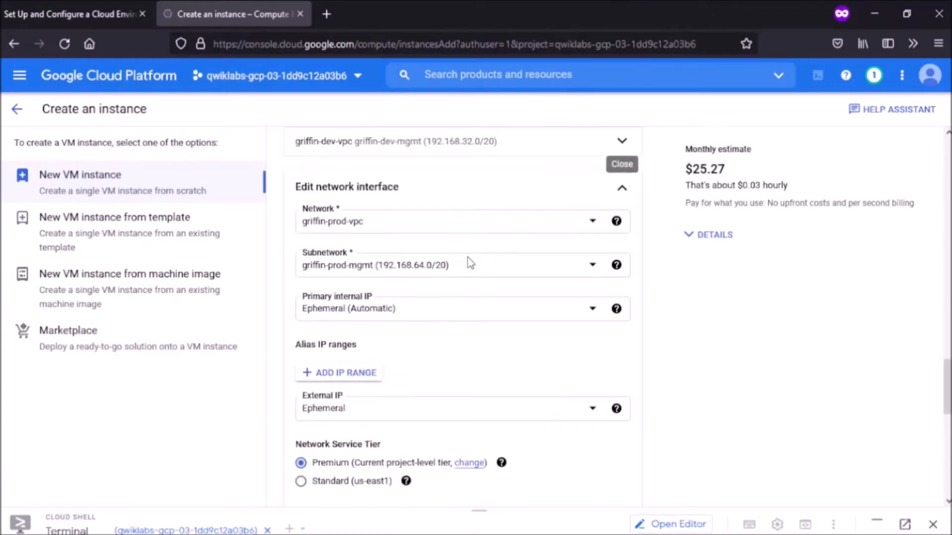
click(470, 264)
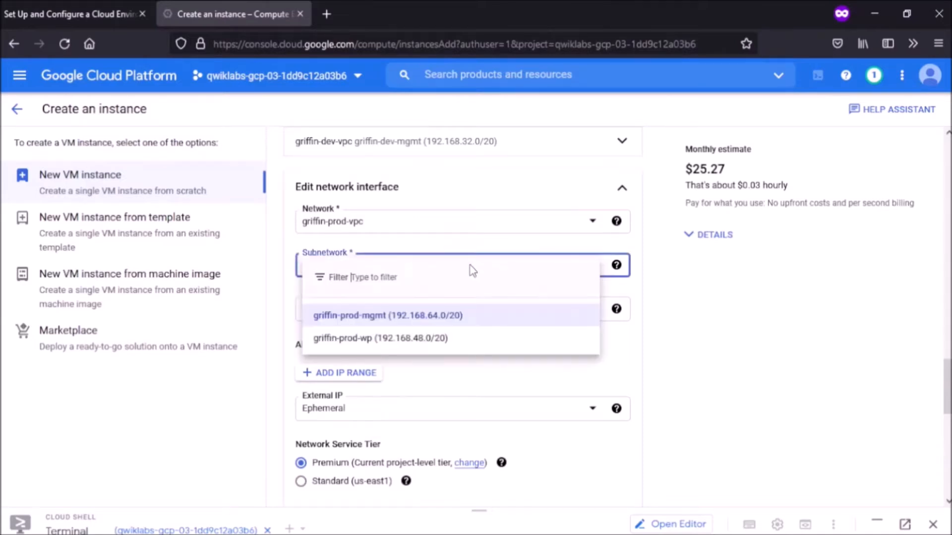
click(459, 325)
click(671, 312)
scroll(673, 314, down, 4)
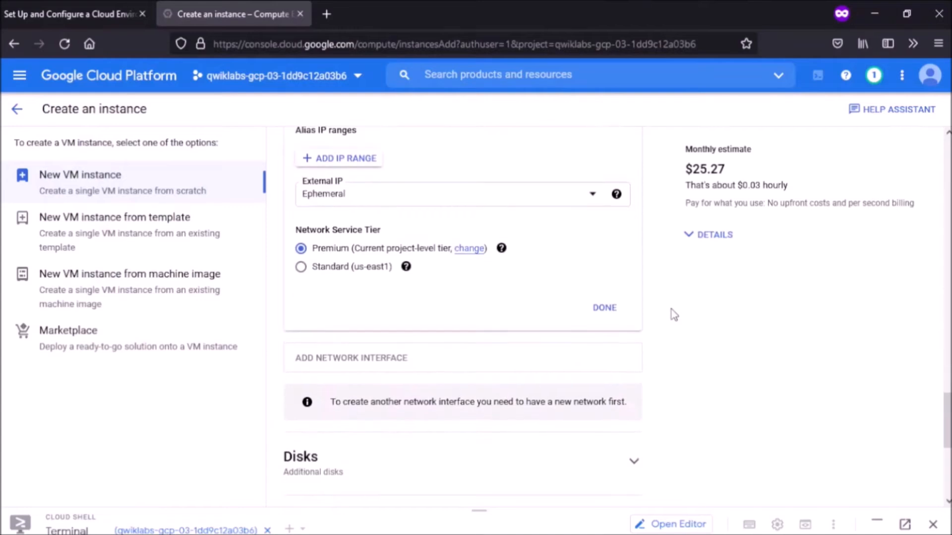
click(603, 305)
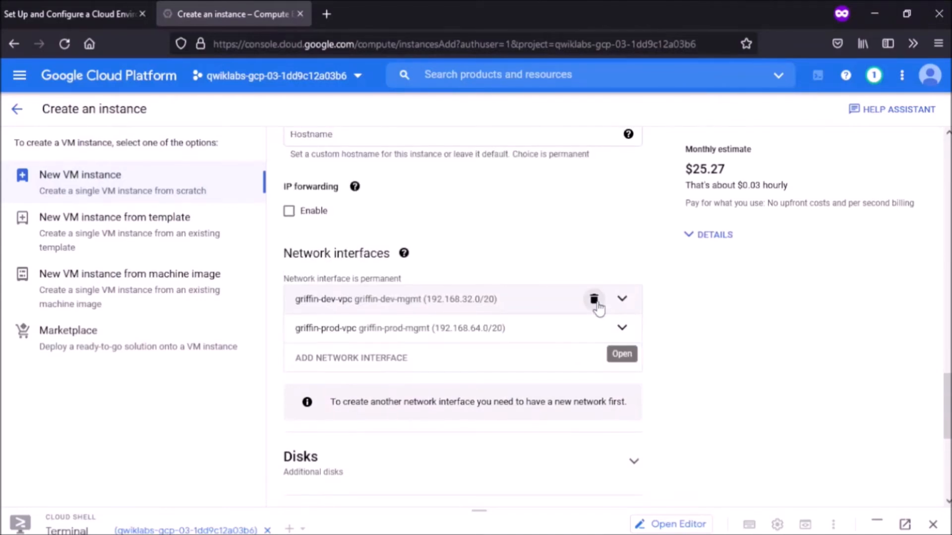
scroll(598, 307, down, 1)
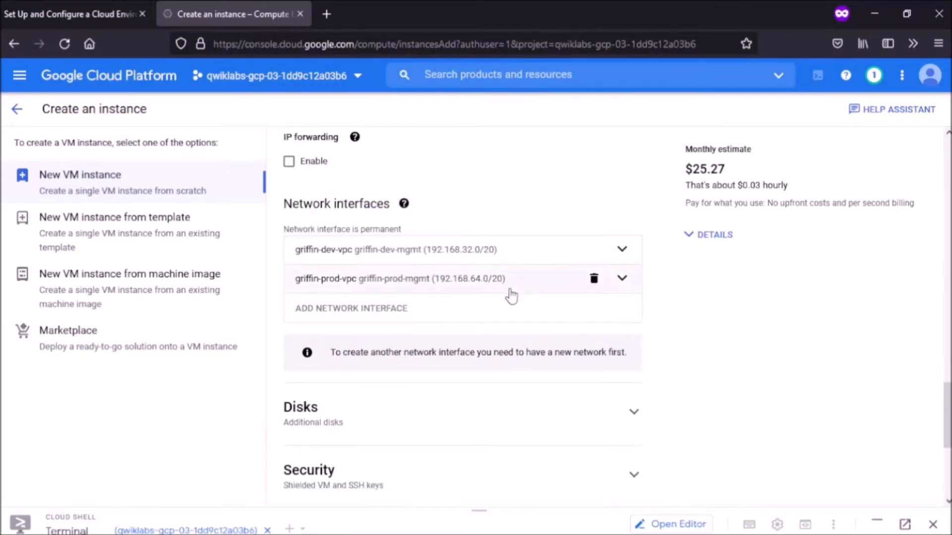
scroll(519, 206, down, 5)
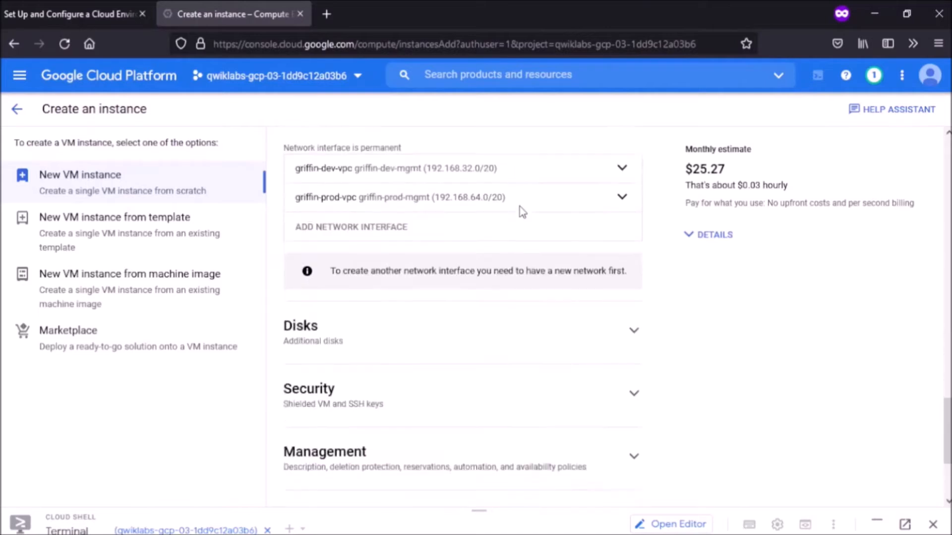
click(336, 469)
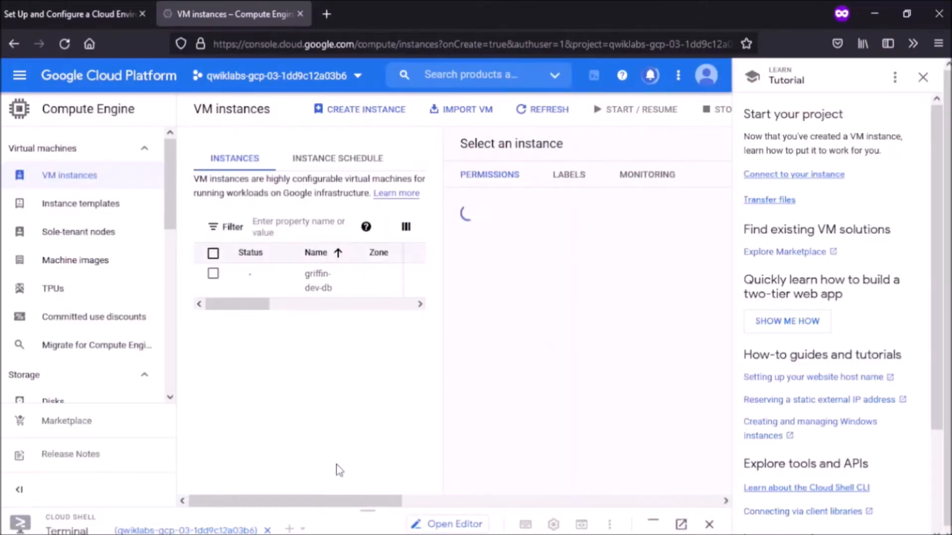
Step: Close the Learn Tutorial panel and bring up VPC network in the navigation menu
click(923, 78)
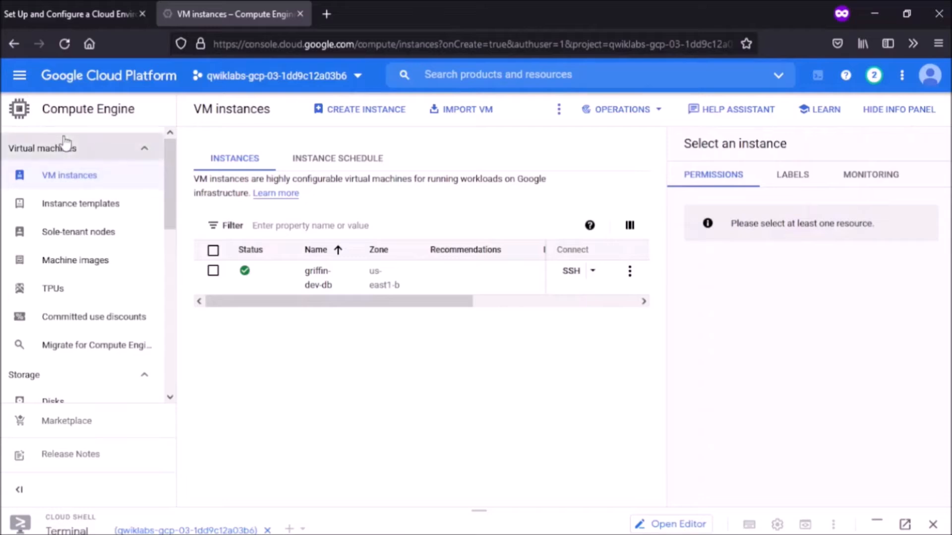
click(21, 76)
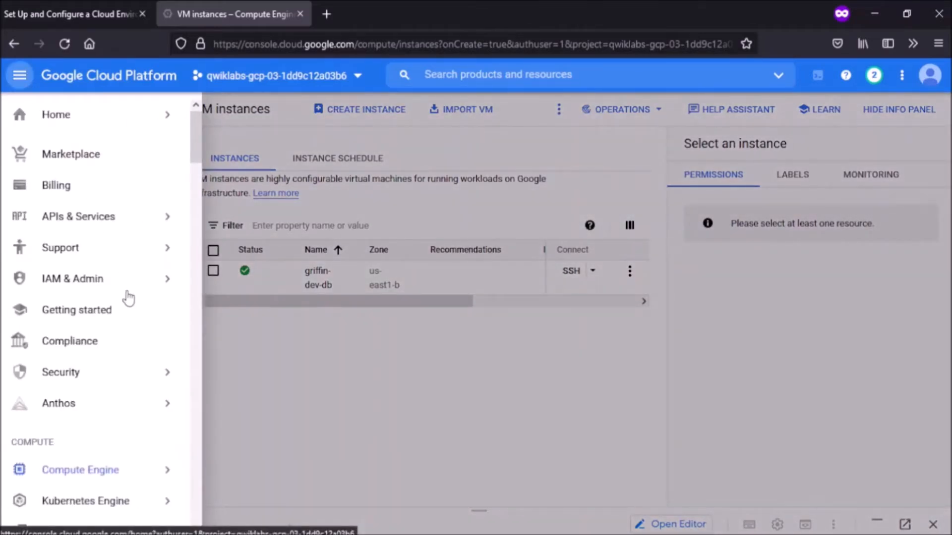
scroll(128, 298, down, 3)
scroll(128, 298, up, 3)
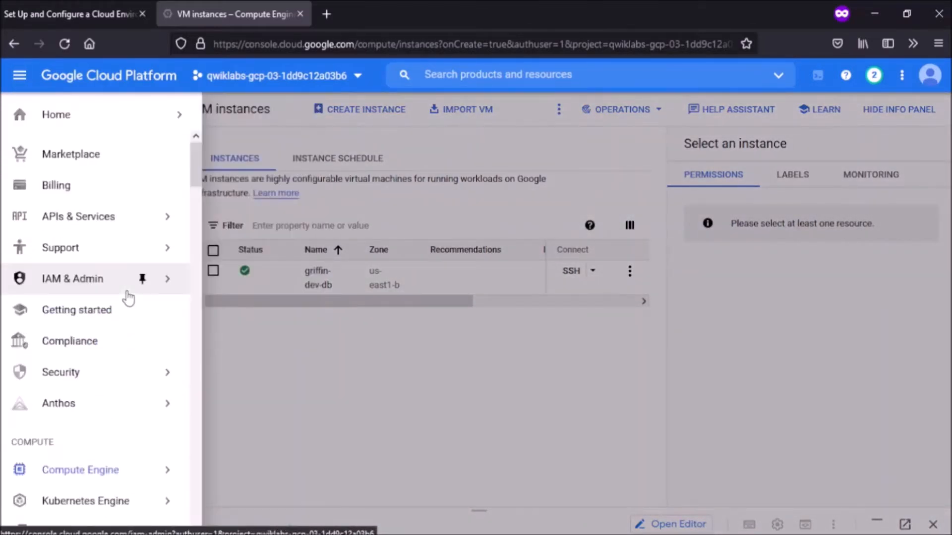
scroll(128, 298, down, 7)
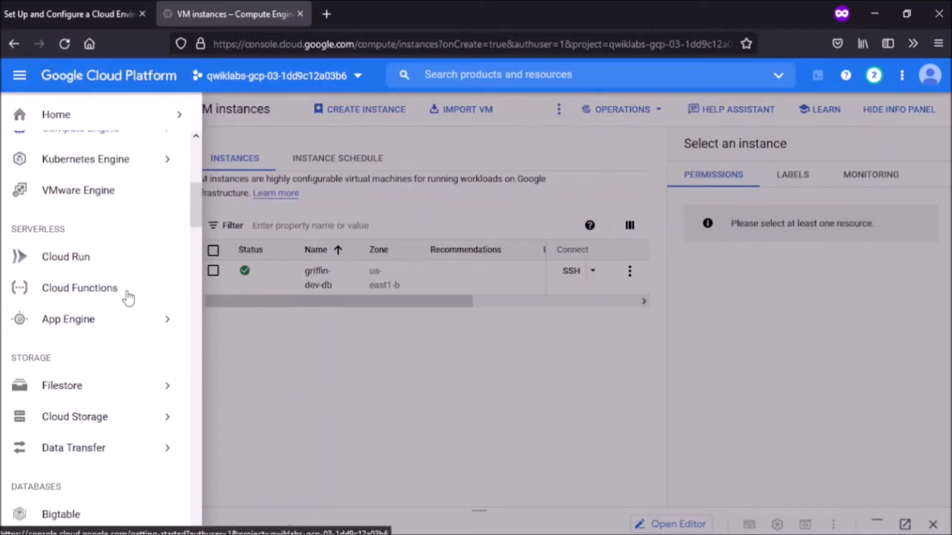
scroll(128, 297, up, 5)
scroll(128, 297, down, 10)
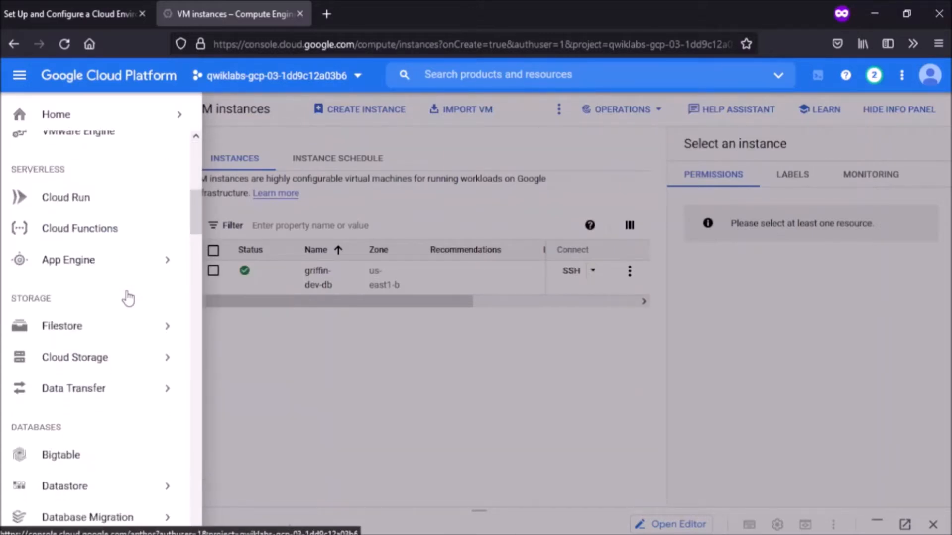
scroll(128, 297, down, 10)
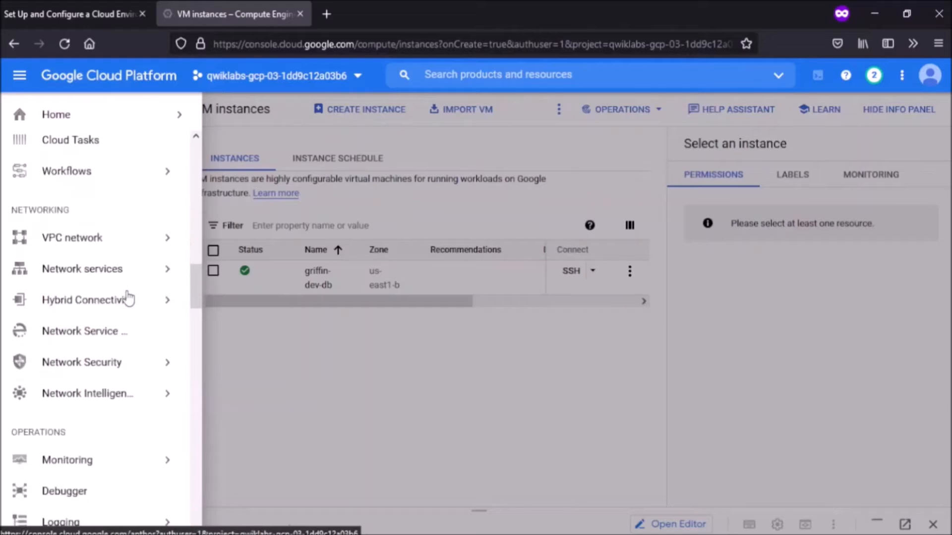
mouse_move(102, 239)
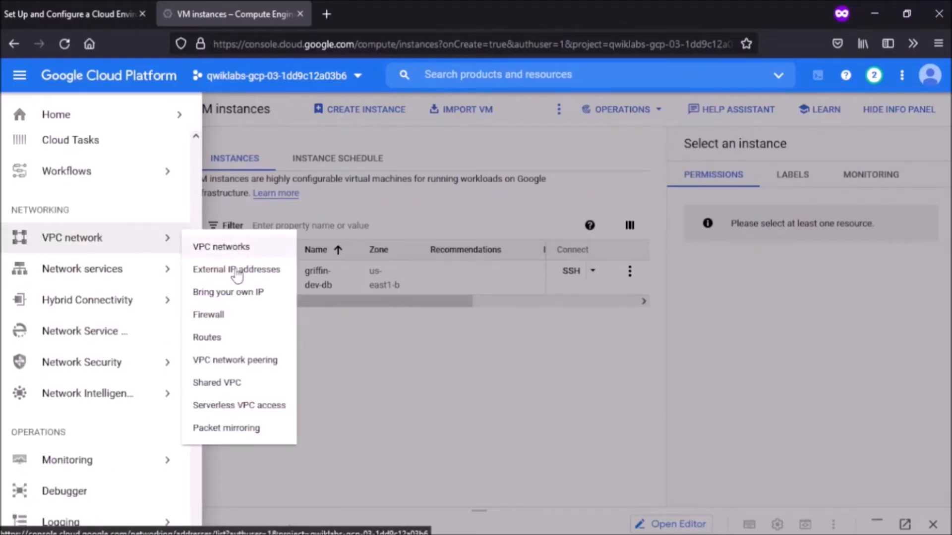
Step: Start a firewall rule named allow-bastion-dev-ssh on network griffin-dev-vpc
click(239, 317)
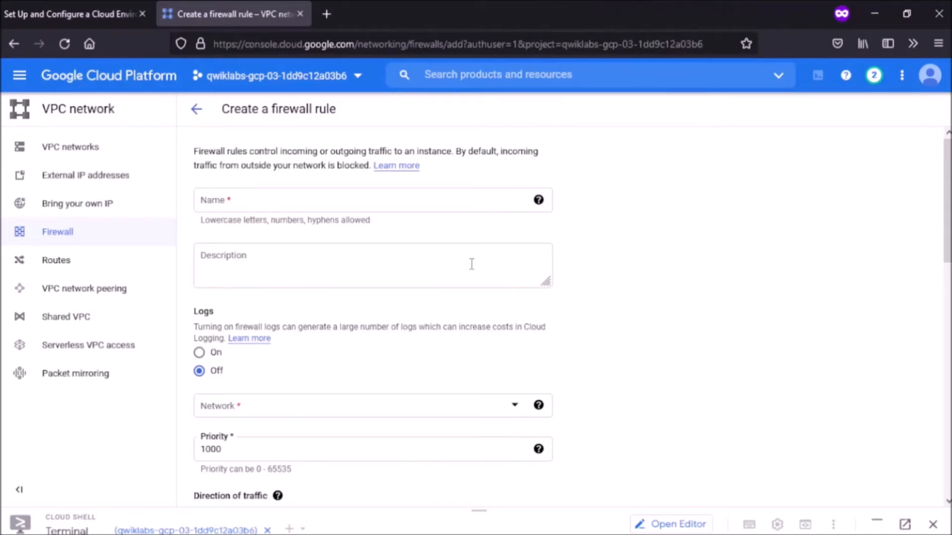
click(444, 207)
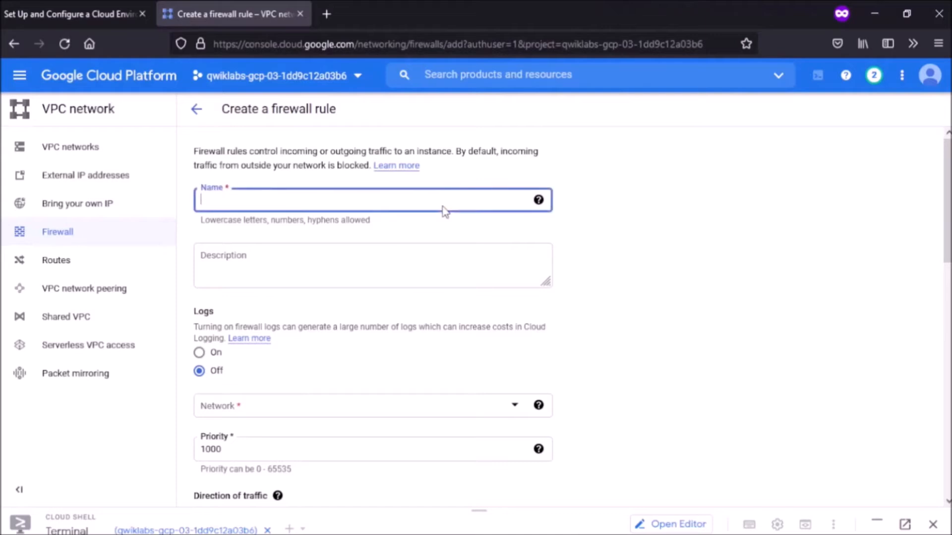
text(allow-bastion-dev-ssh)
click(384, 410)
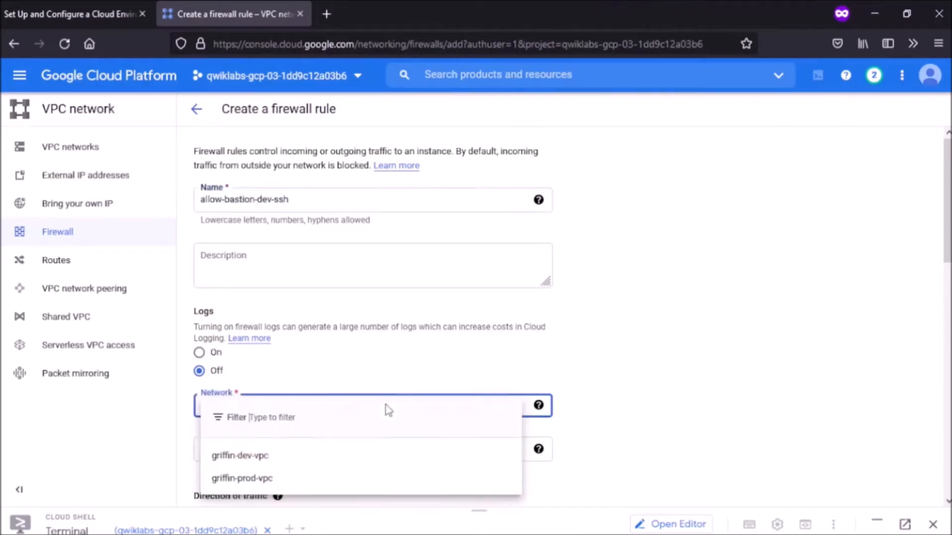
click(274, 456)
scroll(274, 459, down, 6)
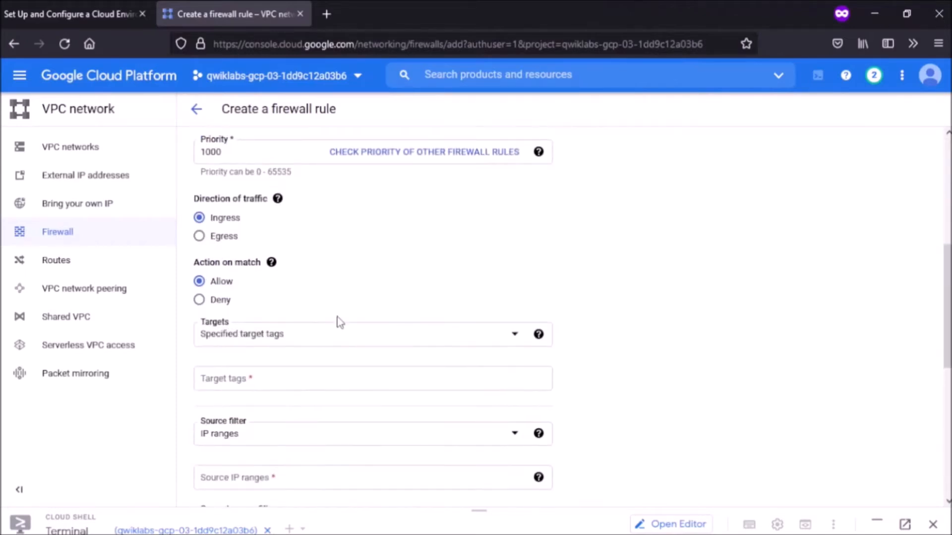
Step: Target instances tagged bastion, with source range 192.168.32.0/20
click(334, 337)
click(314, 373)
click(312, 378)
text(bastion)
key(Return)
scroll(313, 378, down, 3)
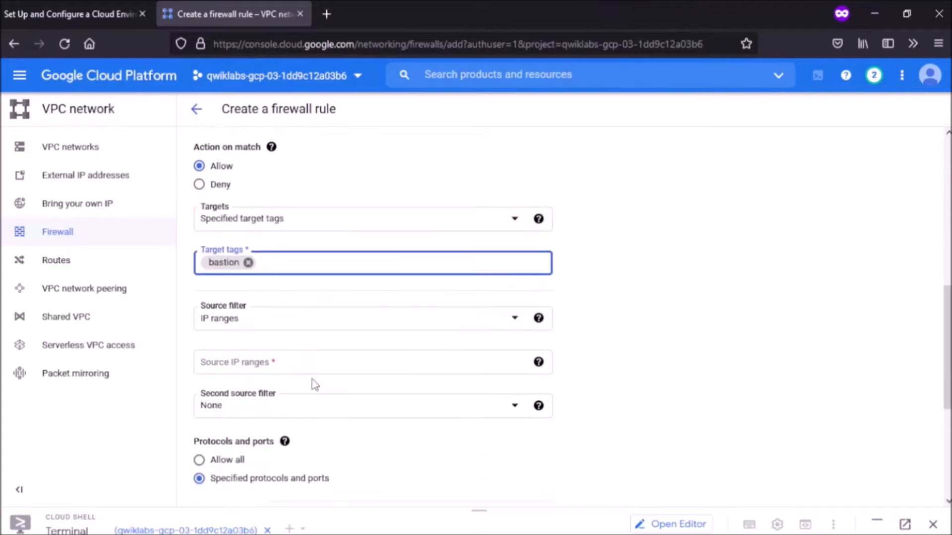
click(323, 355)
text(192.168.32.0/20)
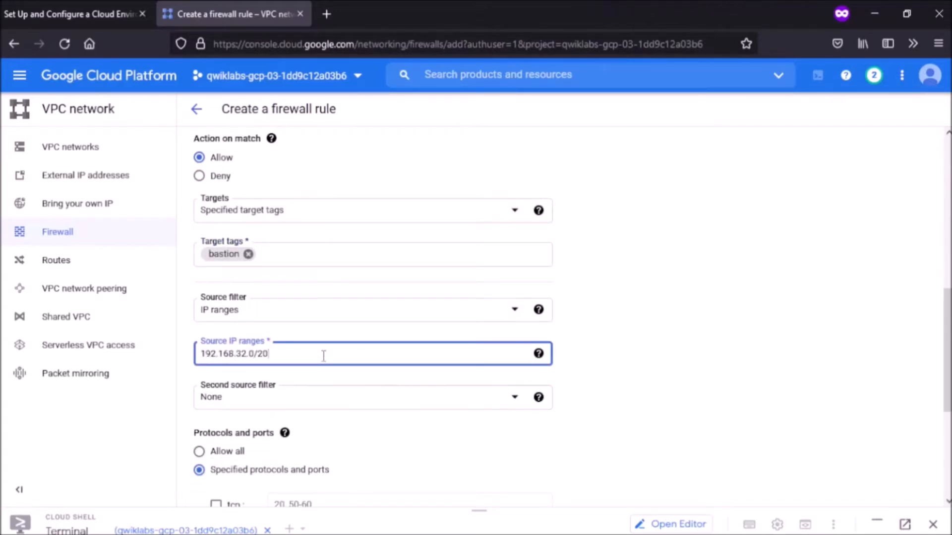
scroll(323, 355, down, 2)
scroll(323, 359, down, 2)
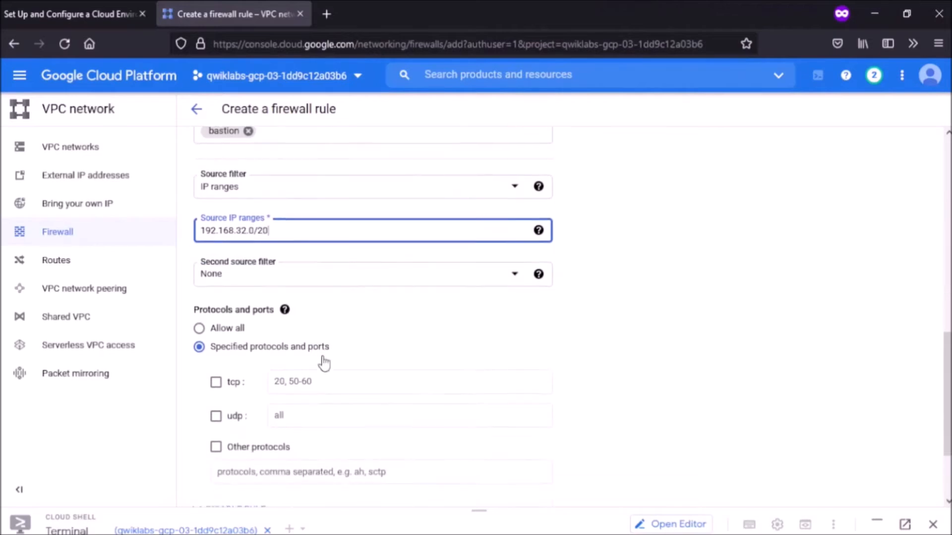
click(324, 357)
Step: Allow tcp port 22, create the rule, and dismiss the Network Intelligence promotion
click(215, 358)
click(303, 354)
text(22)
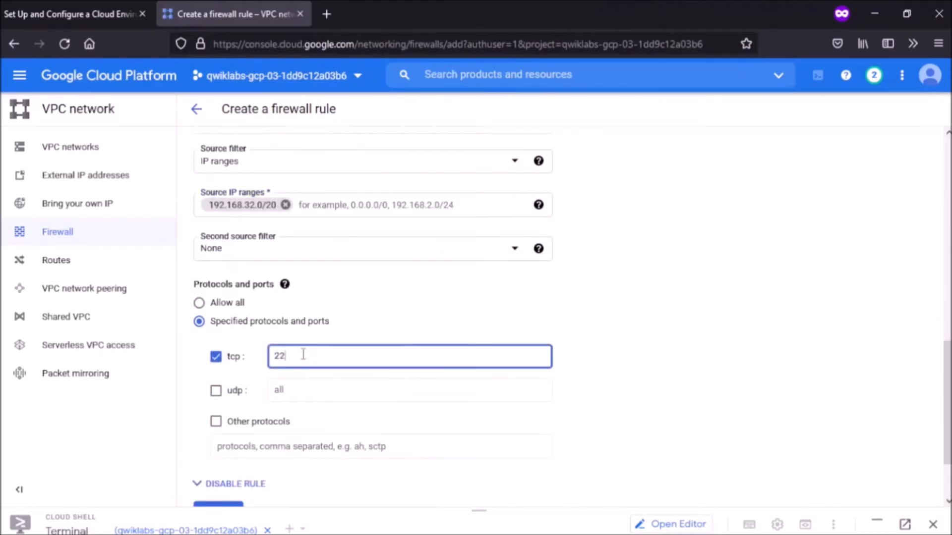
scroll(303, 354, down, 2)
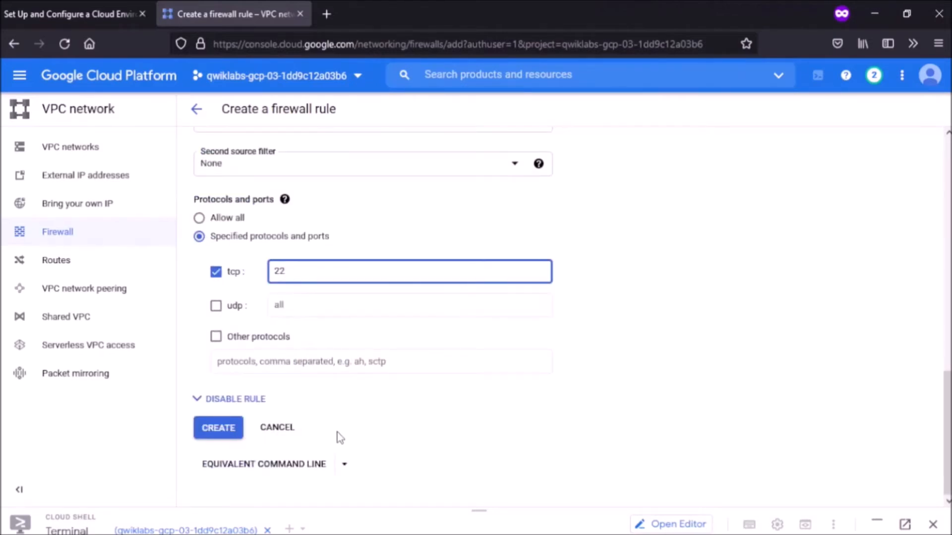
click(219, 428)
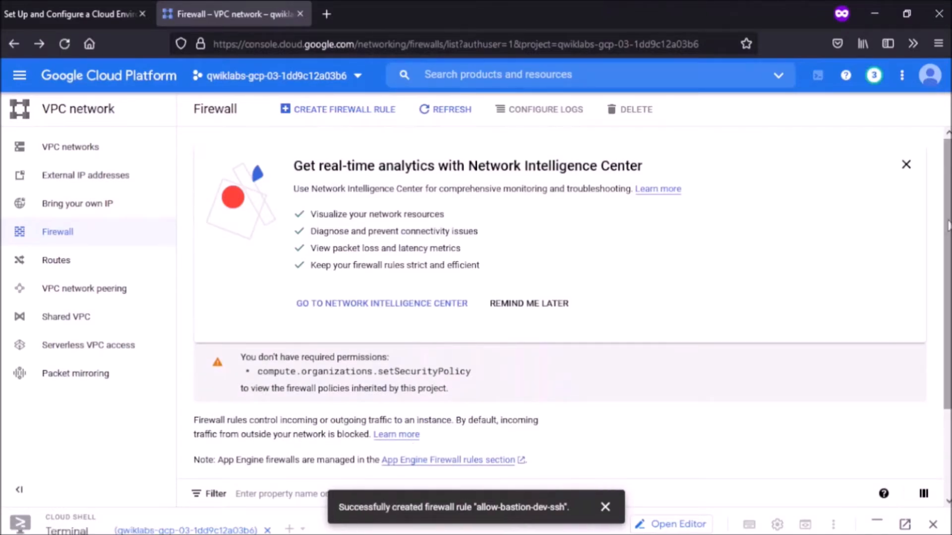
click(907, 162)
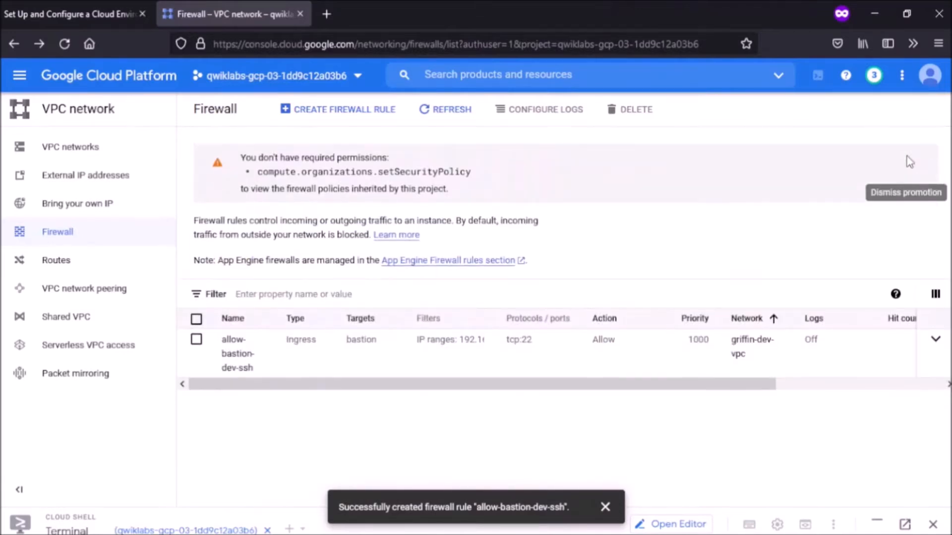
Step: Start a new firewall rule named allow-bastion-prod-ssh on network griffin-prod-vpc
click(355, 128)
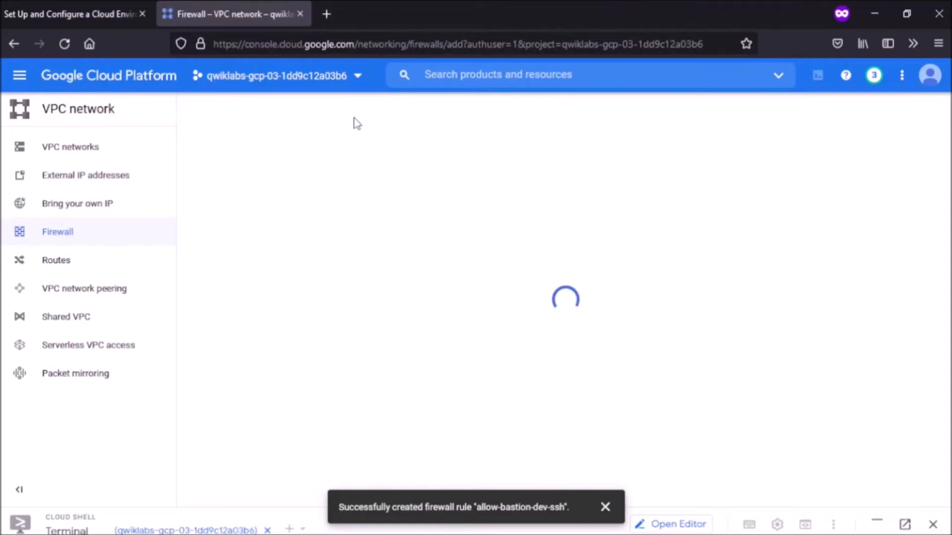
click(308, 198)
text(allow-bas)
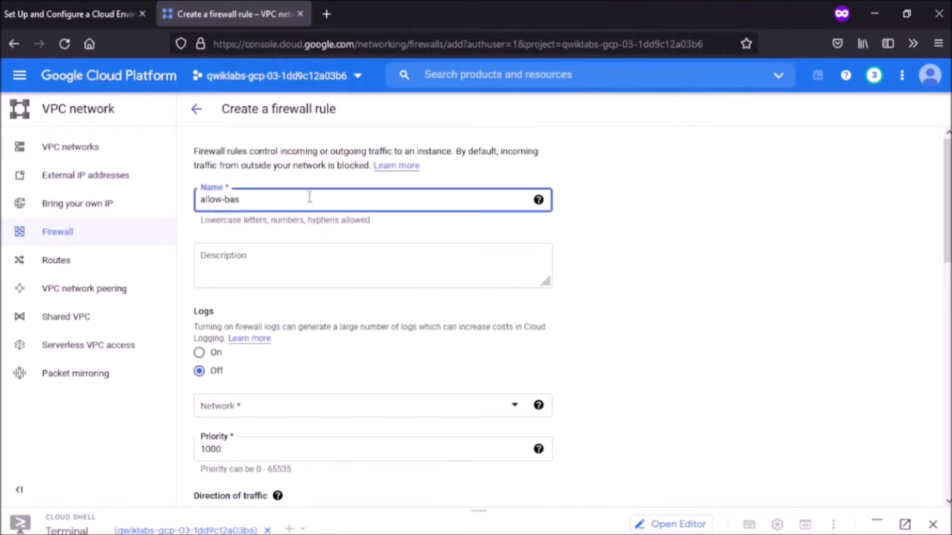
text(tion-prod-ssh)
click(325, 404)
click(305, 477)
scroll(304, 477, down, 1)
scroll(305, 477, down, 6)
Step: Target the bastion tag with source range 192.168.48.0/20, checking the value in the lab
click(307, 287)
text(bastion)
key(Return)
scroll(297, 283, down, 2)
click(293, 276)
key(ctrl+Page_Up)
scroll(292, 276, up, 5)
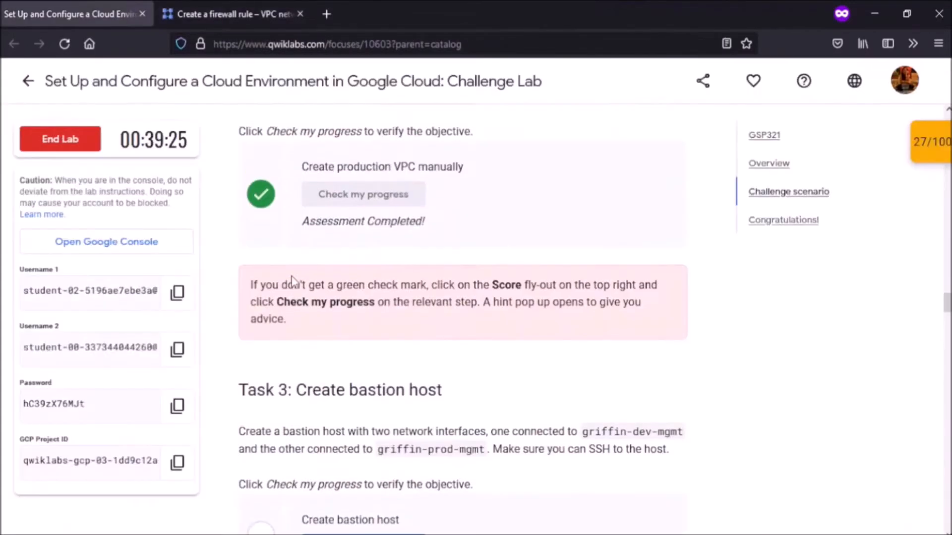
key(ctrl+Page_Down)
click(315, 271)
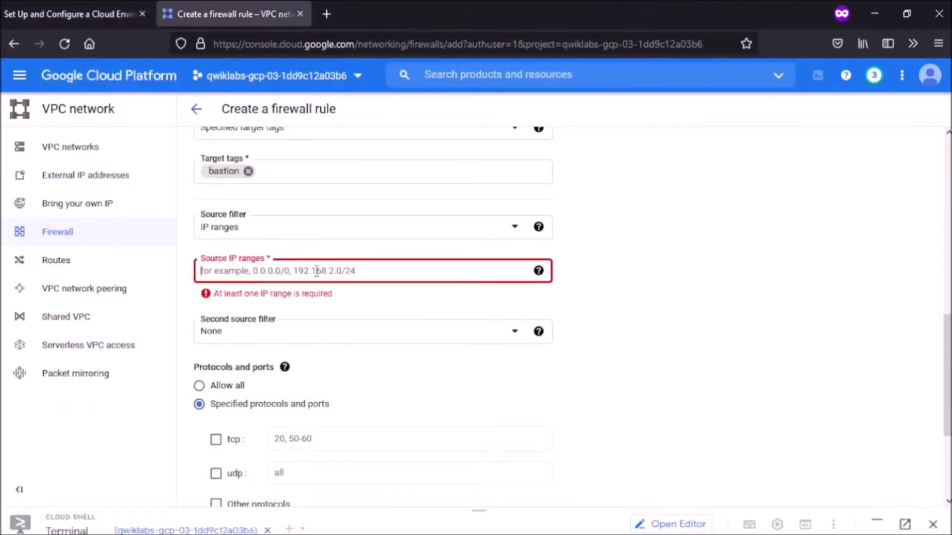
text(193)
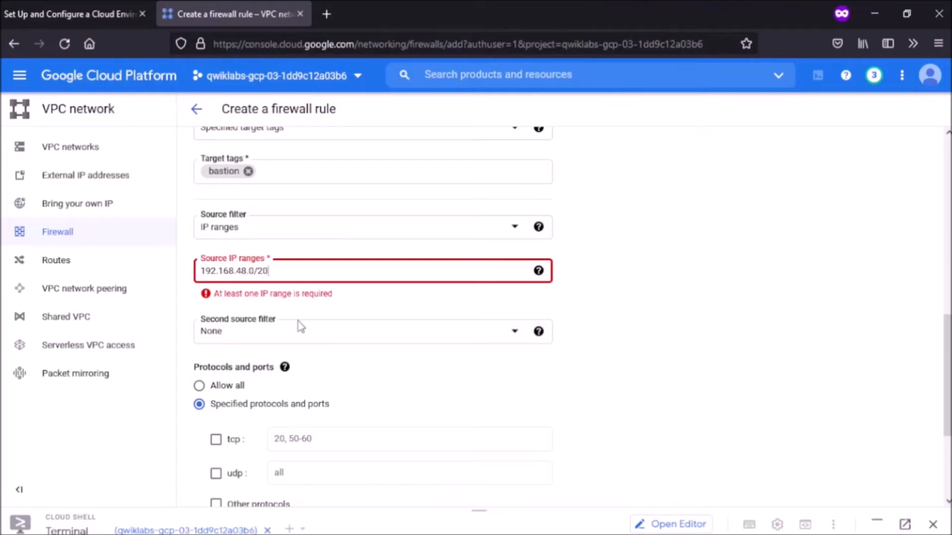
key(Return)
scroll(248, 347, down, 1)
Step: Allow tcp port 22 and create the allow-bastion-prod-ssh rule
click(216, 372)
click(292, 372)
text(22)
scroll(291, 373, down, 2)
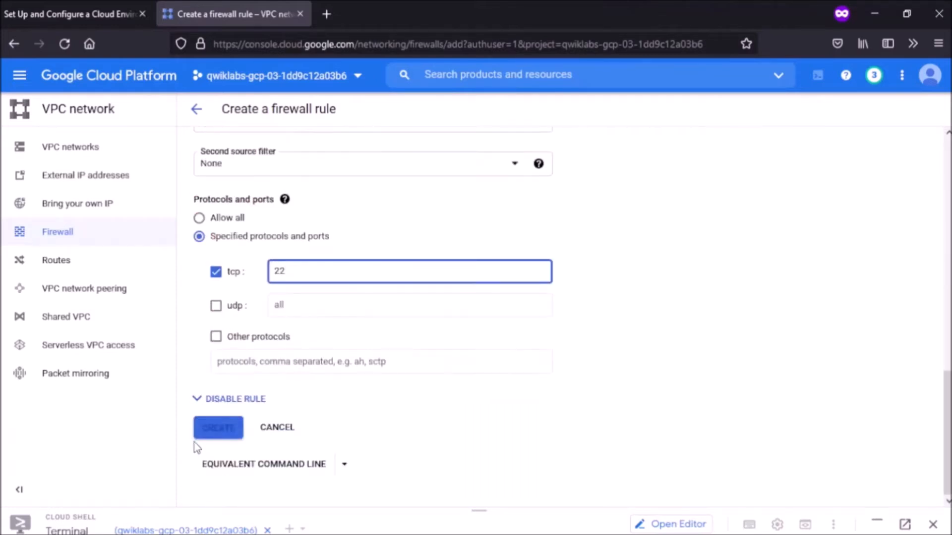
click(210, 429)
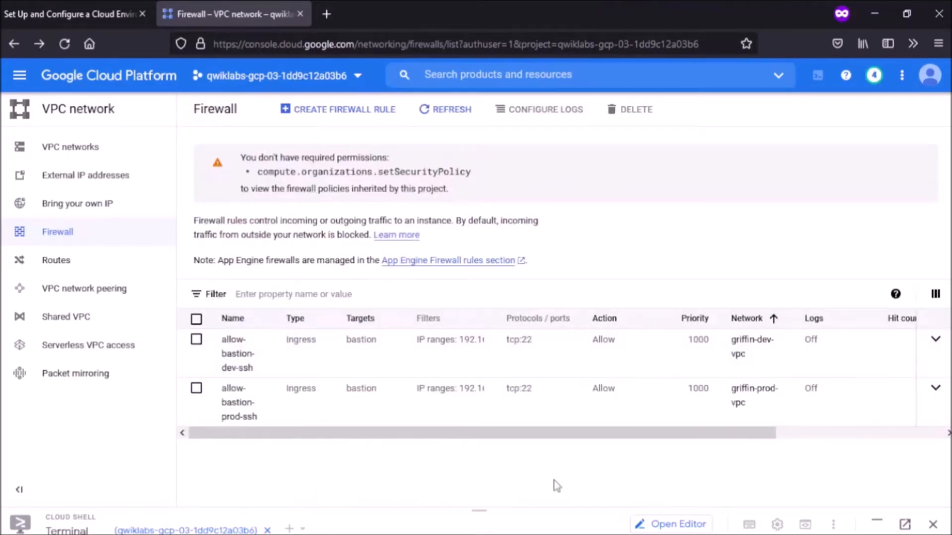
Step: Verify the Create bastion host task in Qwiklabs, reaching 30/100, then return to the firewall list
key(ctrl+Page_Up)
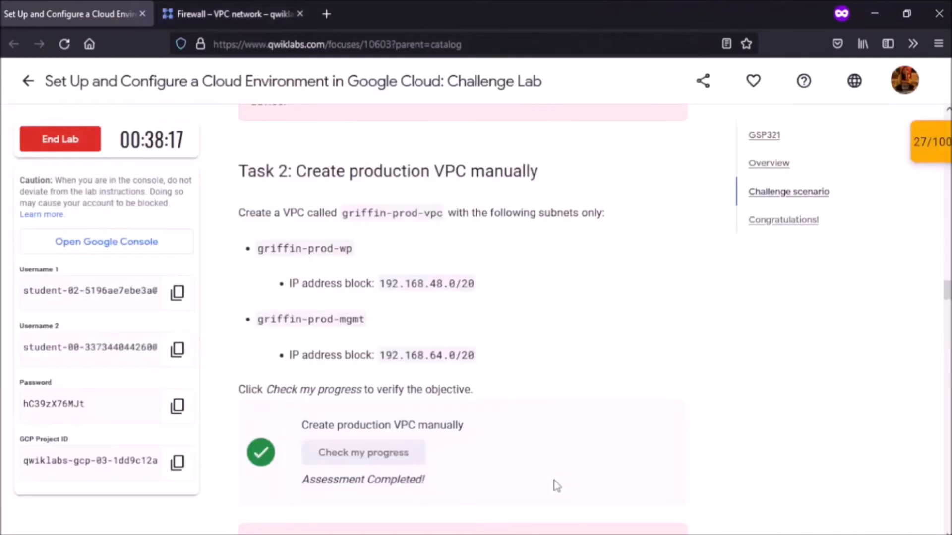
scroll(532, 448, down, 3)
scroll(534, 448, down, 8)
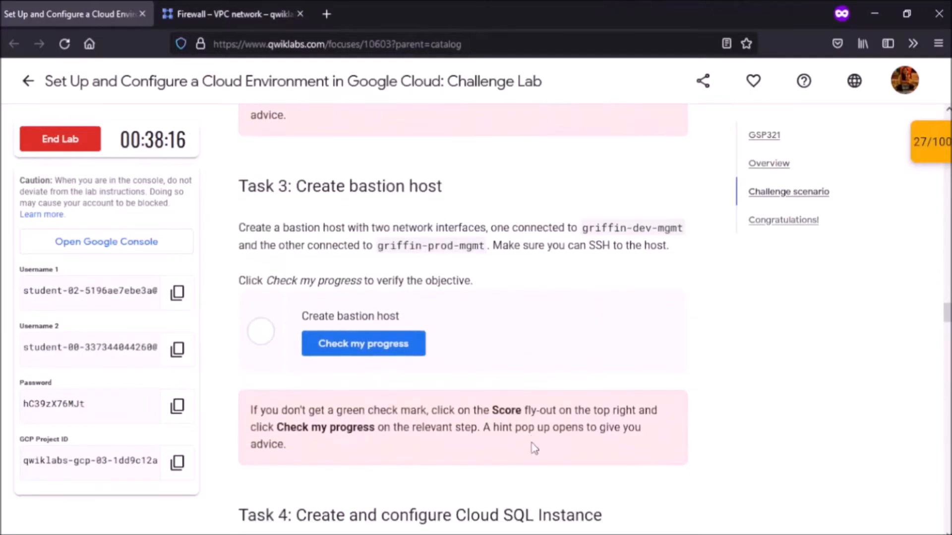
click(378, 343)
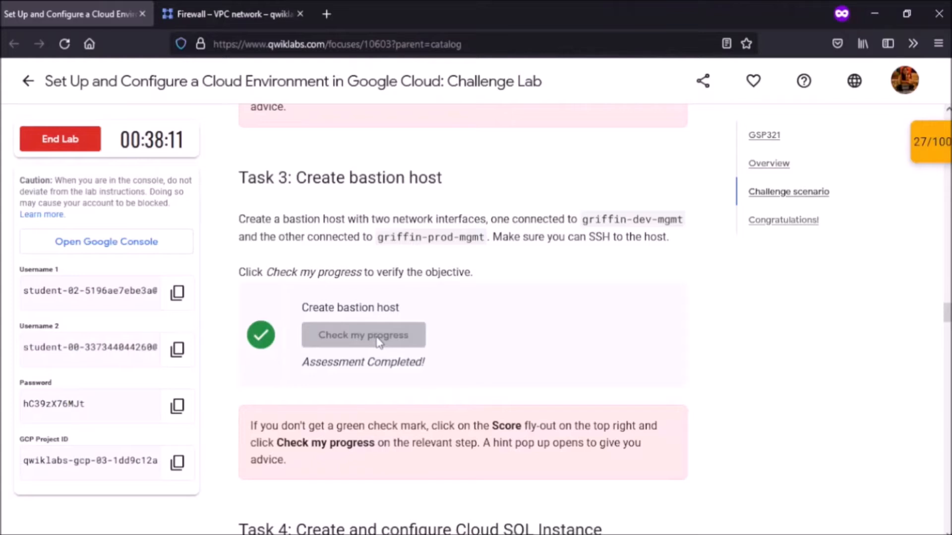
scroll(378, 343, down, 5)
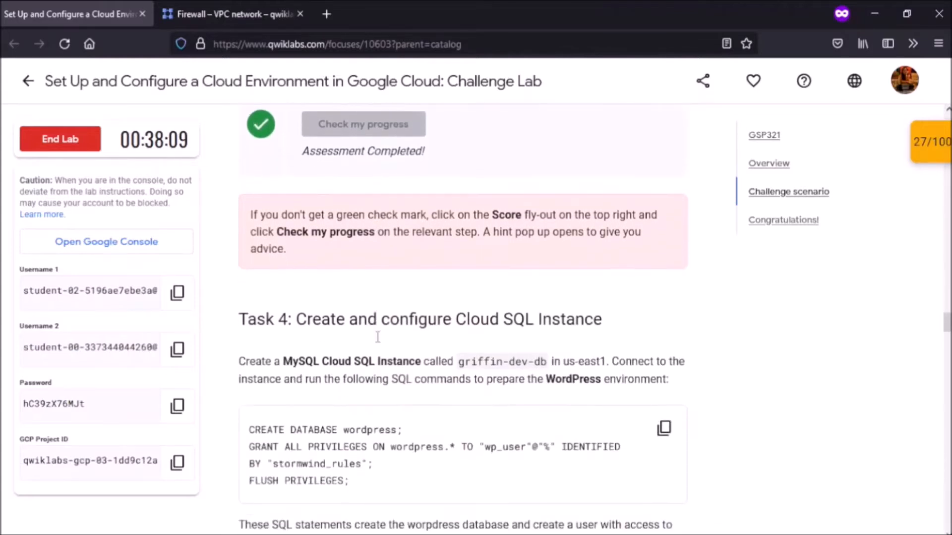
scroll(377, 337, down, 4)
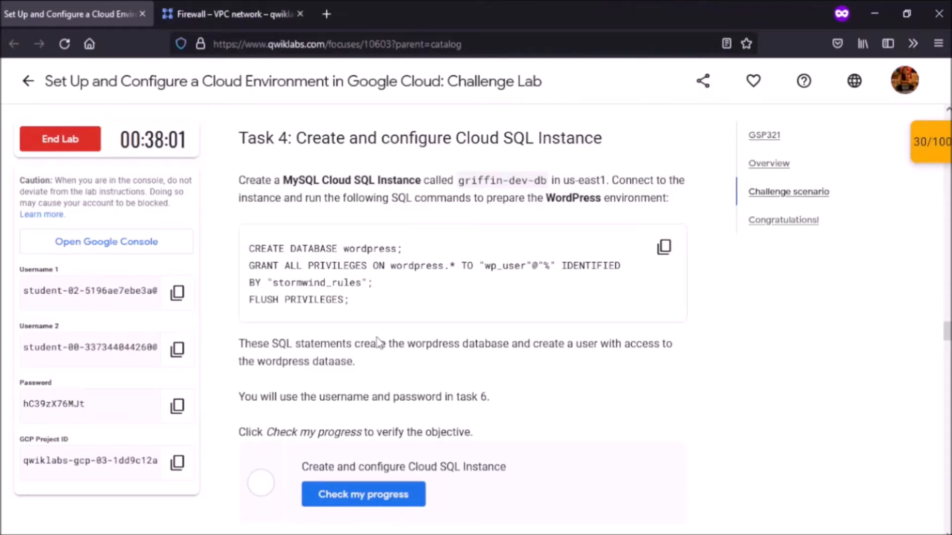
key(ctrl+Tab)
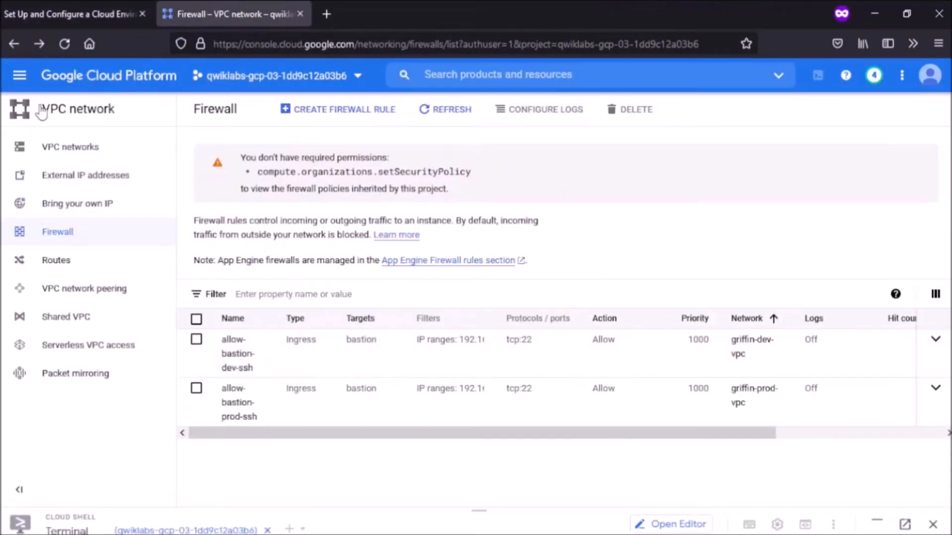
Step: Go to Cloud SQL from the navigation menu and start a new MySQL instance
click(20, 77)
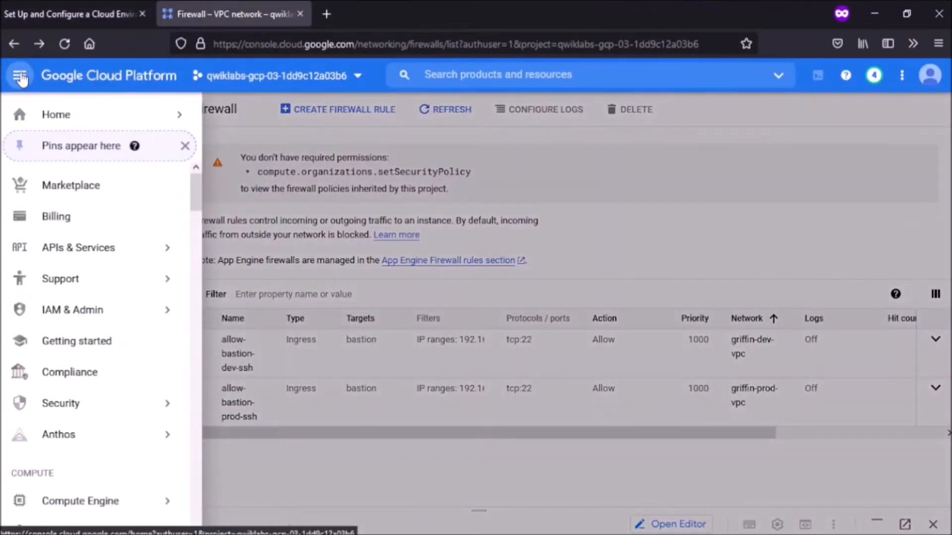
scroll(106, 249, down, 3)
scroll(105, 249, down, 10)
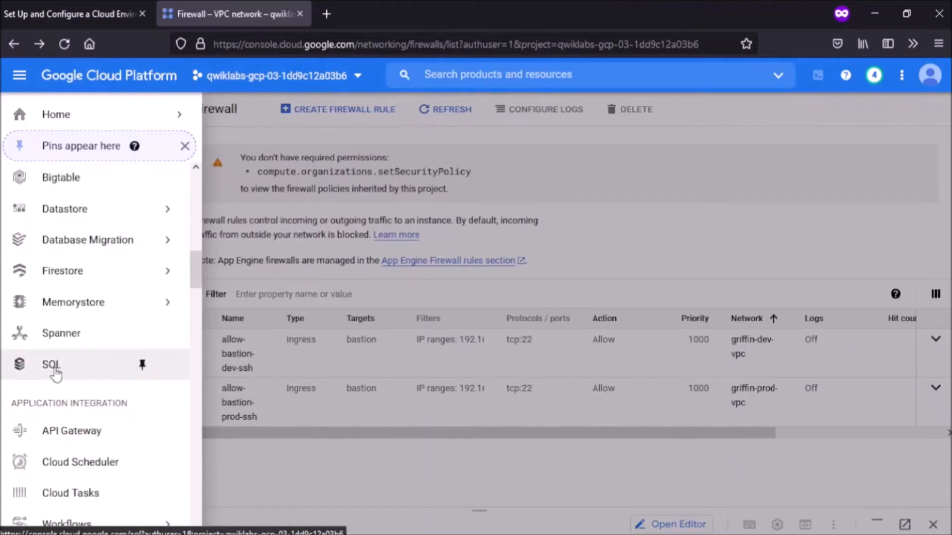
click(25, 365)
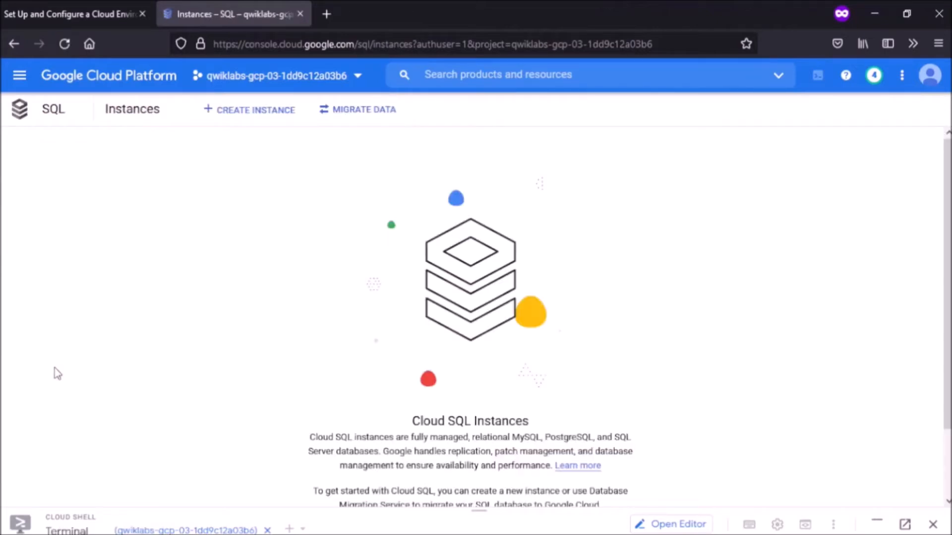
click(249, 118)
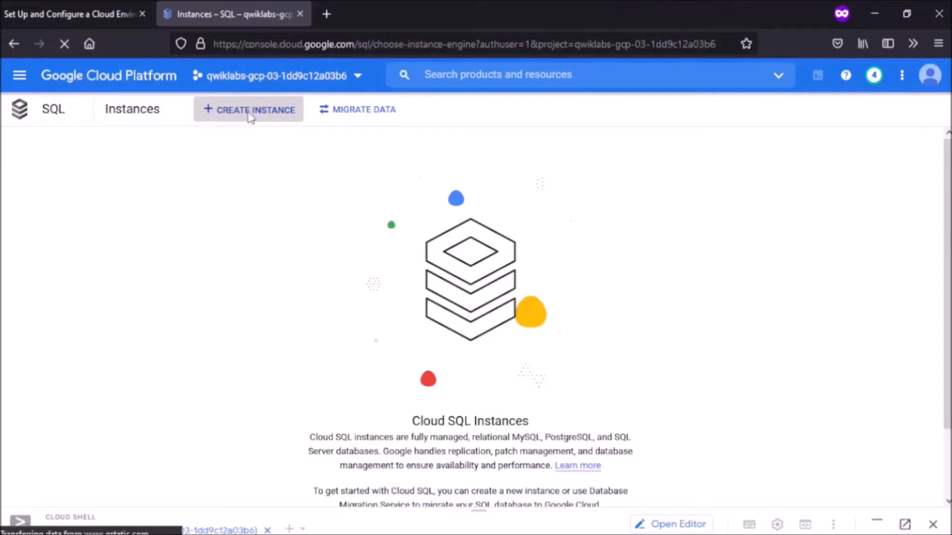
click(98, 270)
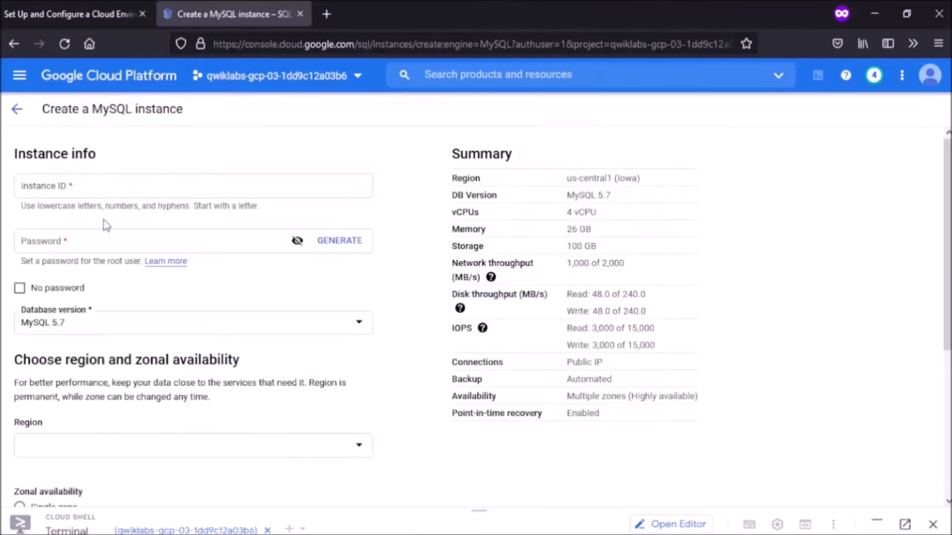
Step: Enter instance ID griffin-dev-db and a root password
click(123, 193)
text(griffin-dev-db)
click(122, 236)
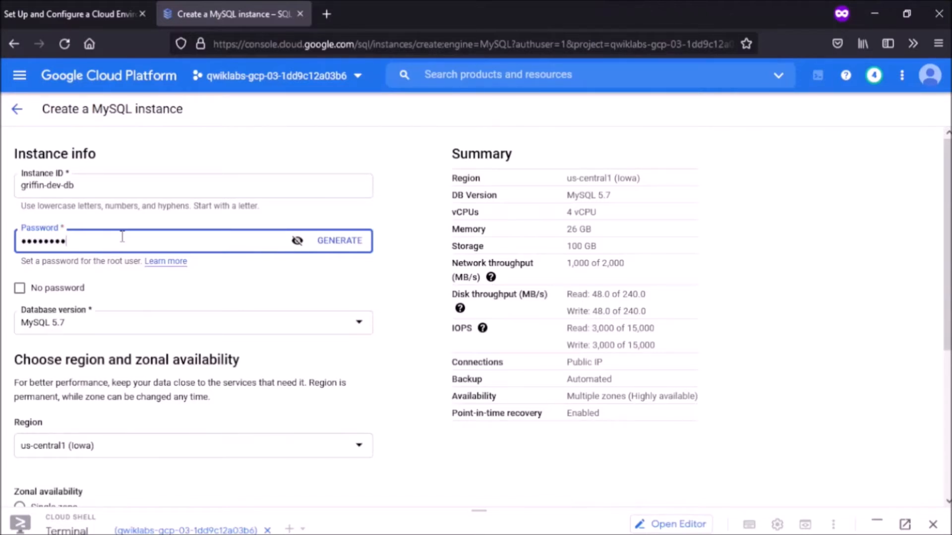
scroll(122, 236, down, 3)
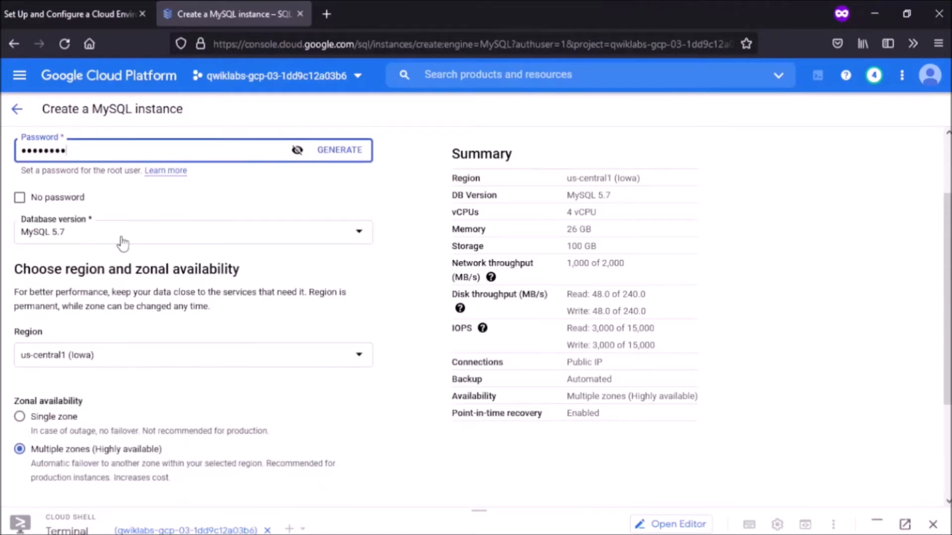
scroll(122, 242, down, 3)
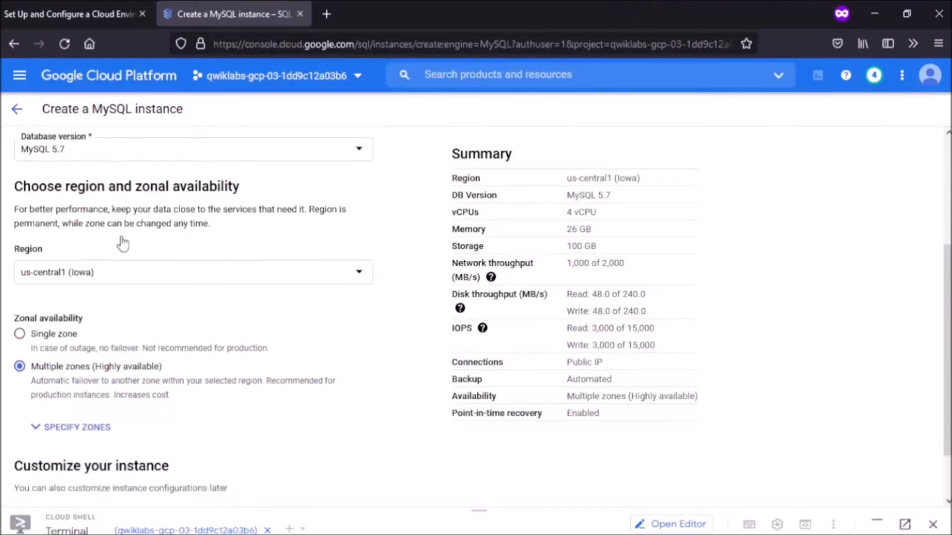
Step: Place the instance in region us-east1 as single zone with primary zone us-east1-b
click(118, 284)
scroll(117, 337, down, 2)
scroll(117, 338, down, 2)
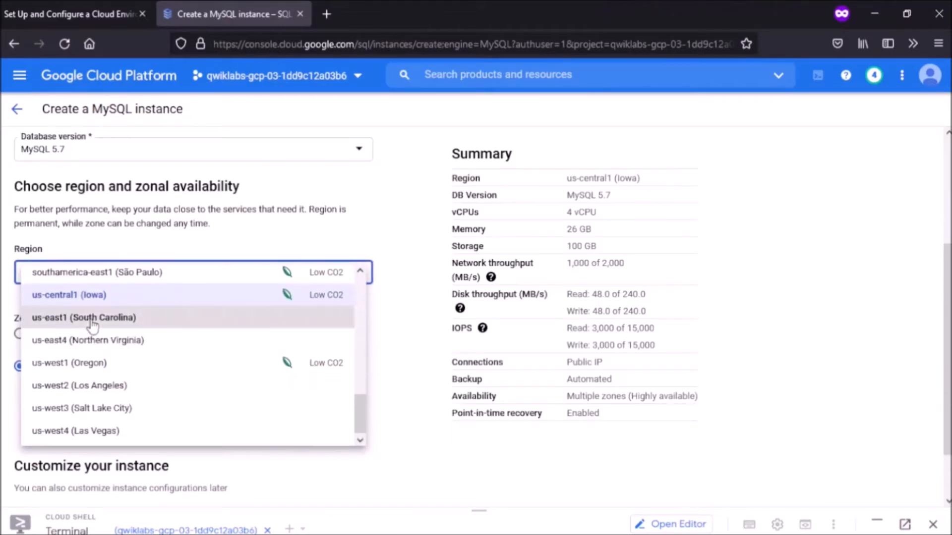
click(93, 320)
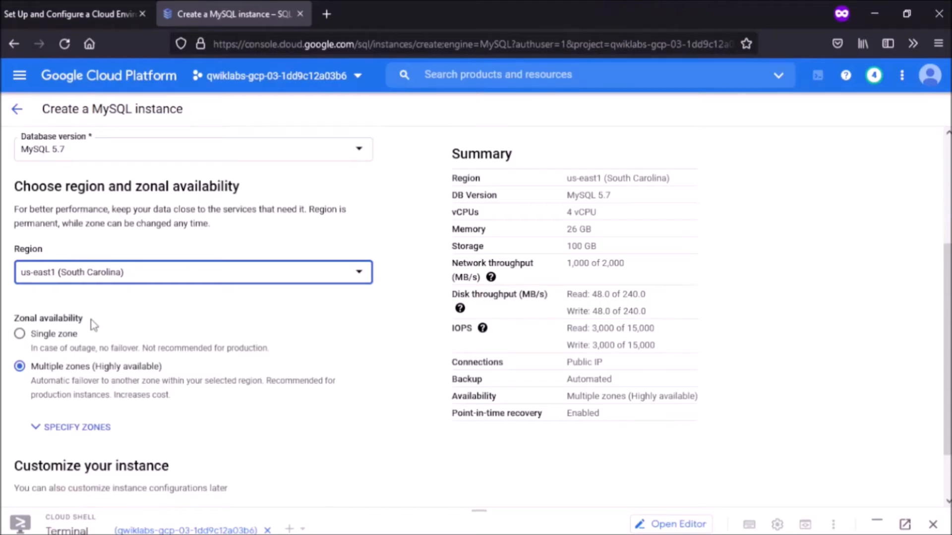
click(58, 341)
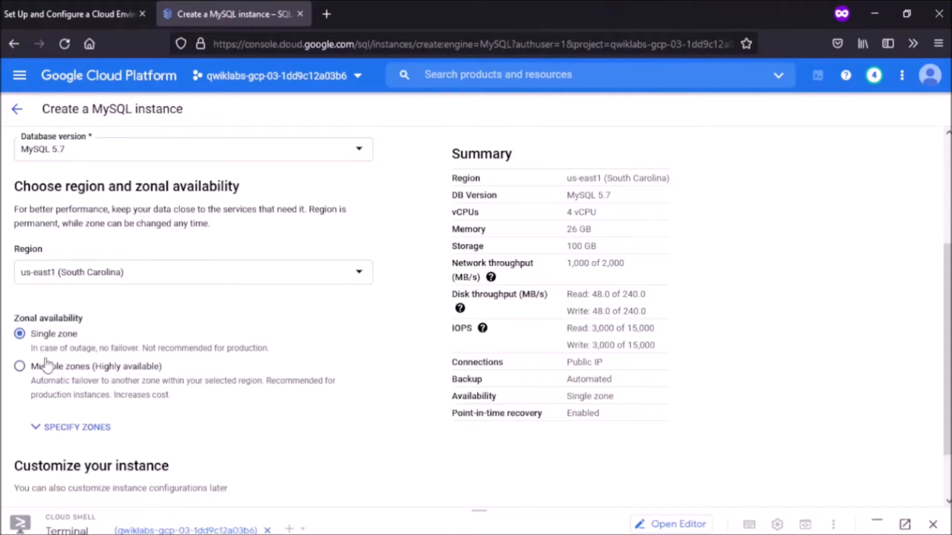
scroll(44, 364, down, 1)
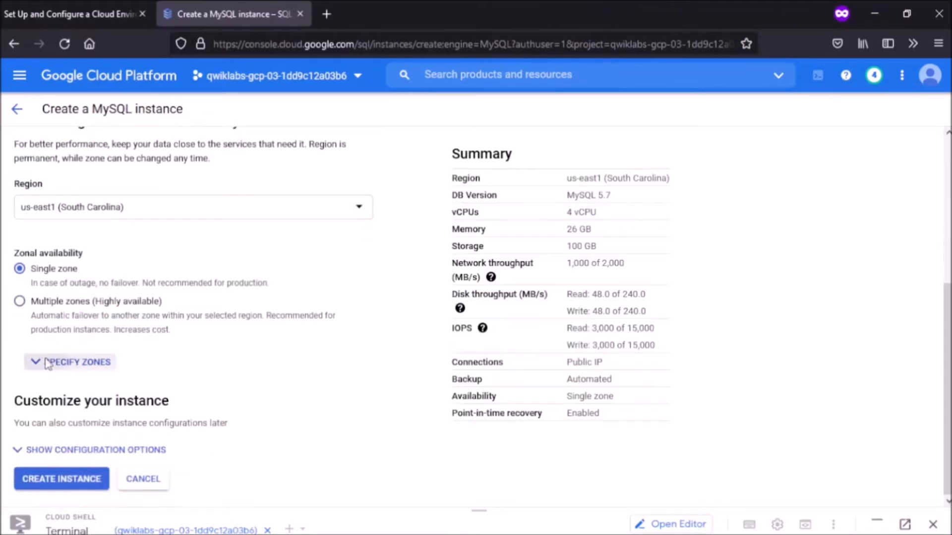
click(47, 363)
click(60, 390)
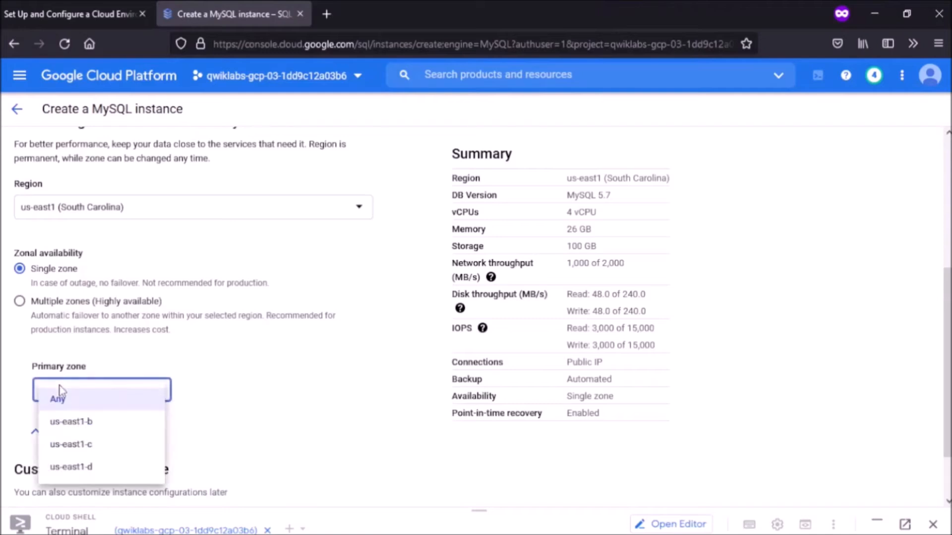
click(64, 421)
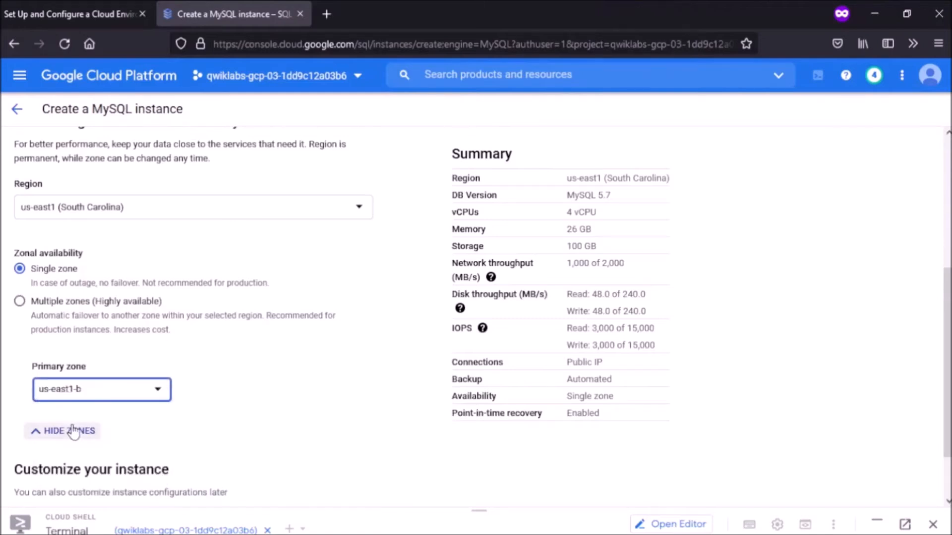
Step: Create the griffin-dev-db MySQL instance
click(228, 382)
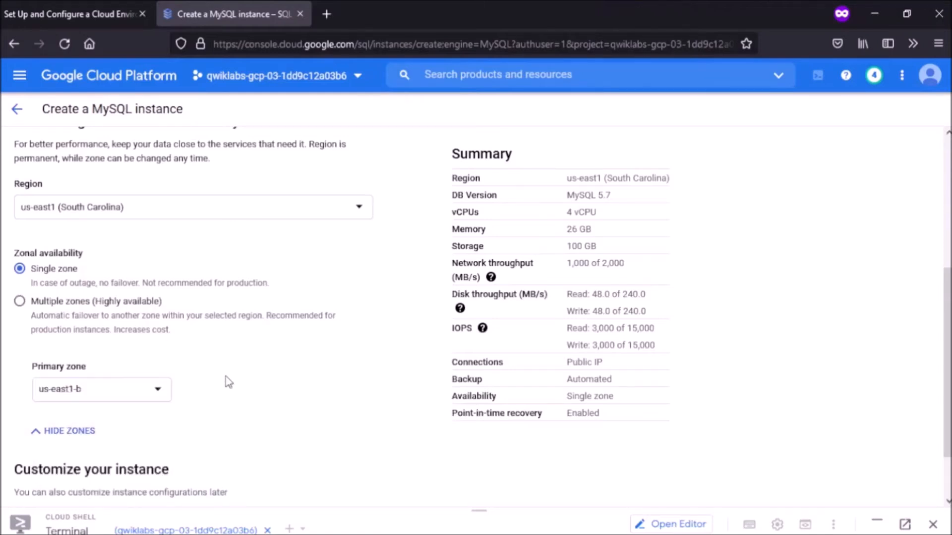
scroll(228, 382, down, 2)
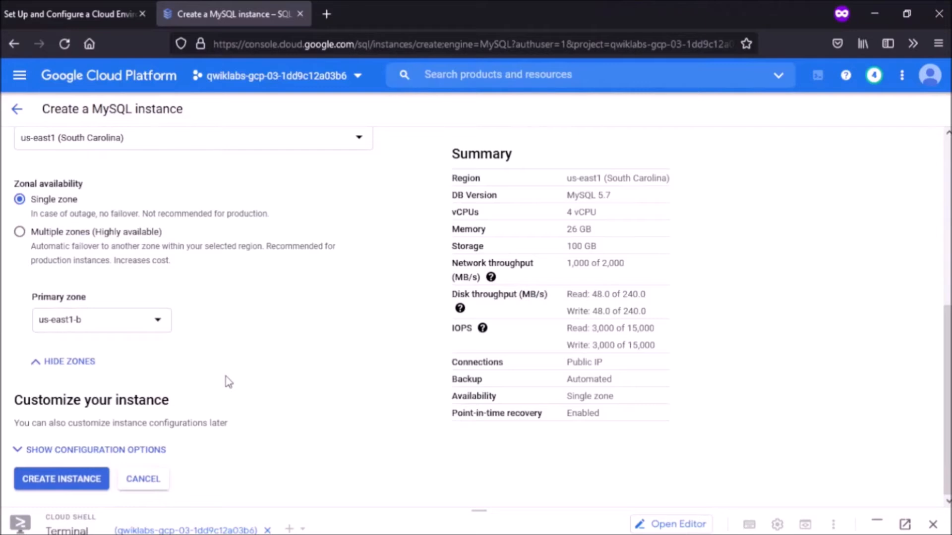
click(60, 482)
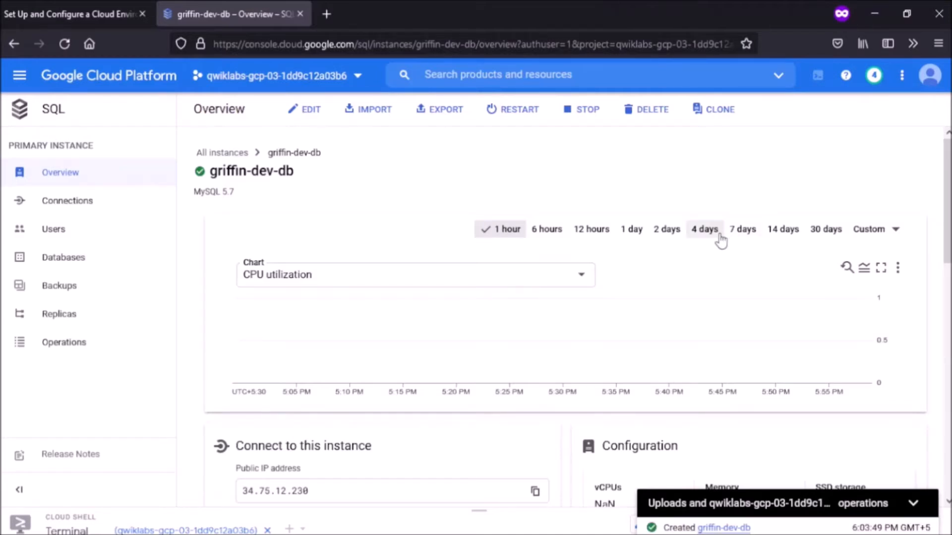
Step: Connect to griffin-dev-db as root in an enlarged Cloud Shell, then return to the lab instructions
scroll(720, 241, down, 5)
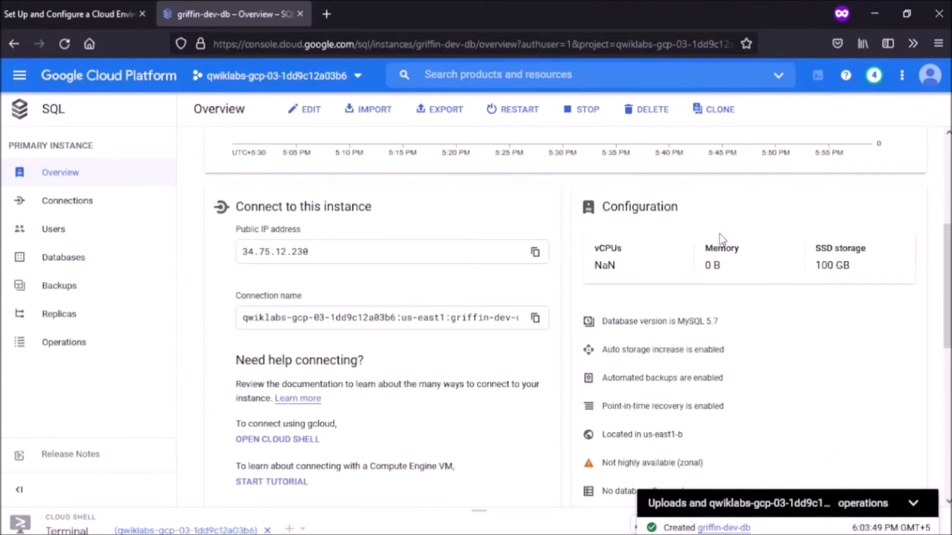
scroll(720, 240, down, 3)
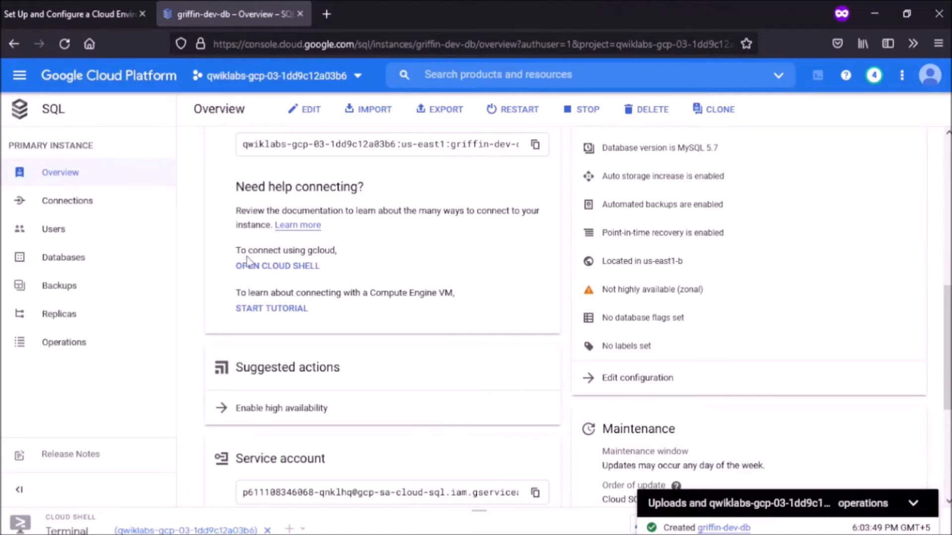
click(296, 268)
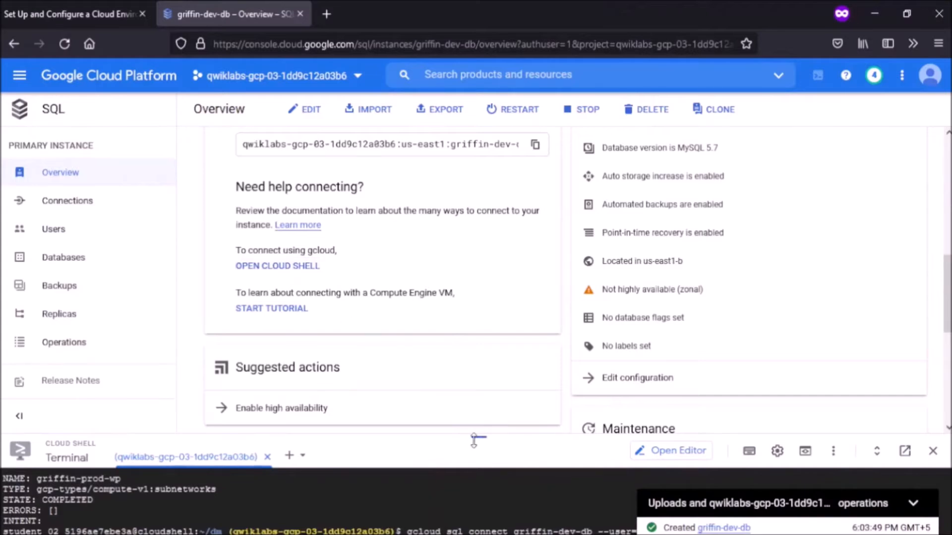
drag(477, 442, 503, 234)
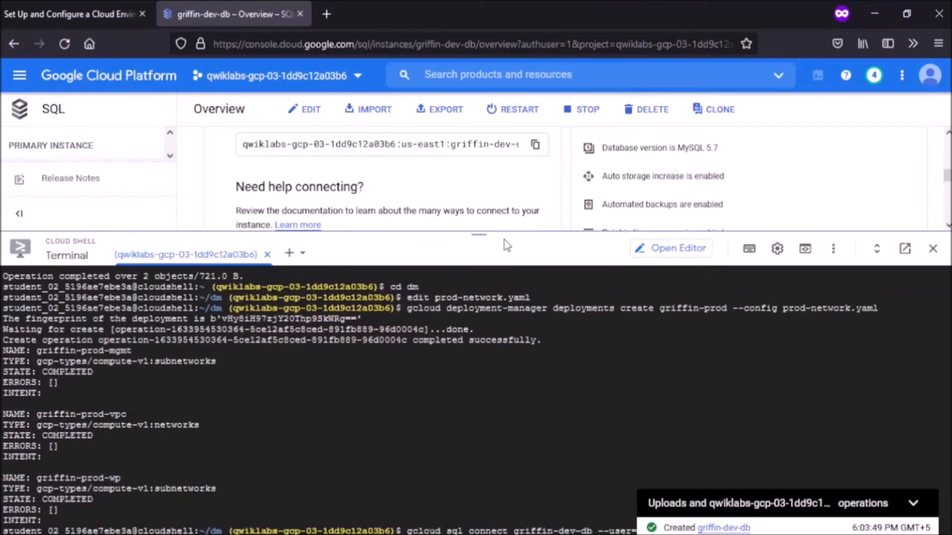
drag(504, 240, 504, 206)
key(Return)
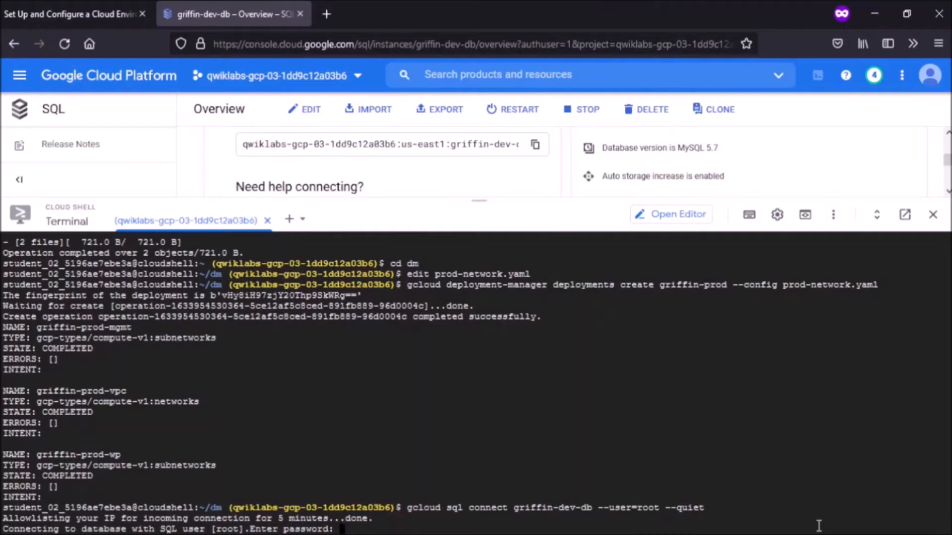
key(Return)
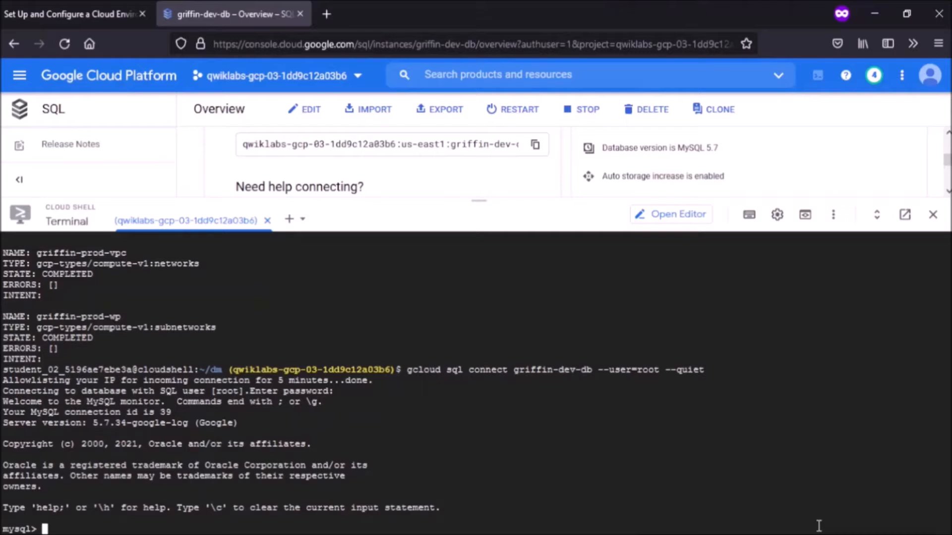
key(ctrl+Page_Up)
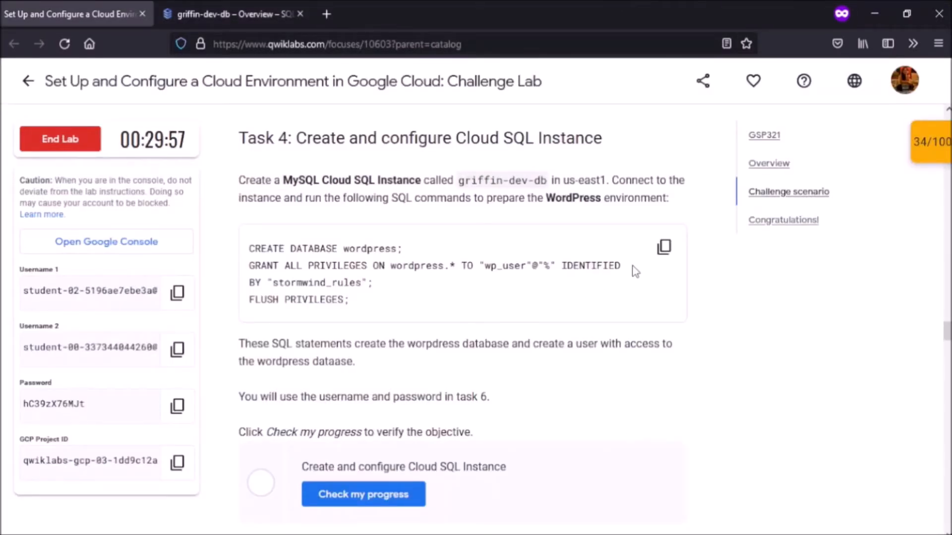
Step: Run the lab's SQL creating the wordpress database and granting wp_user privileges, then exit MySQL
click(665, 248)
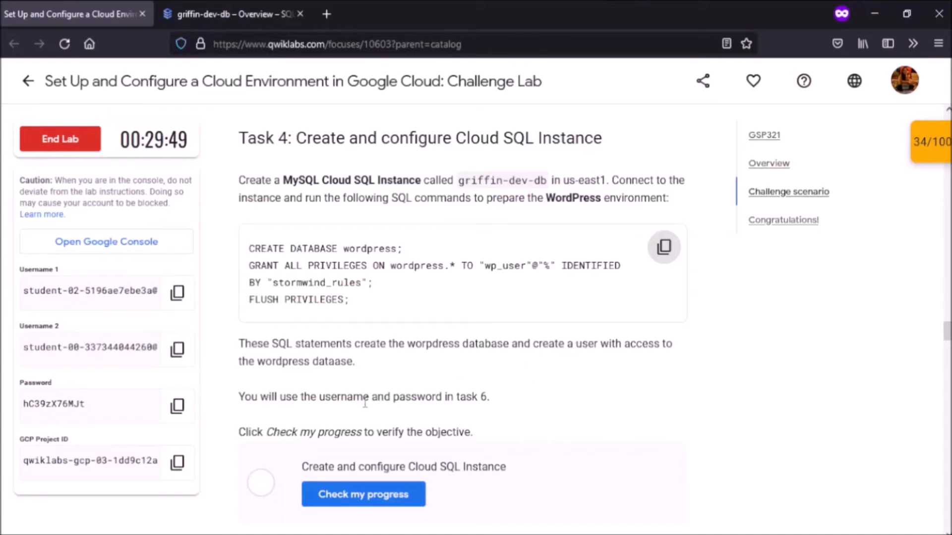
click(225, 7)
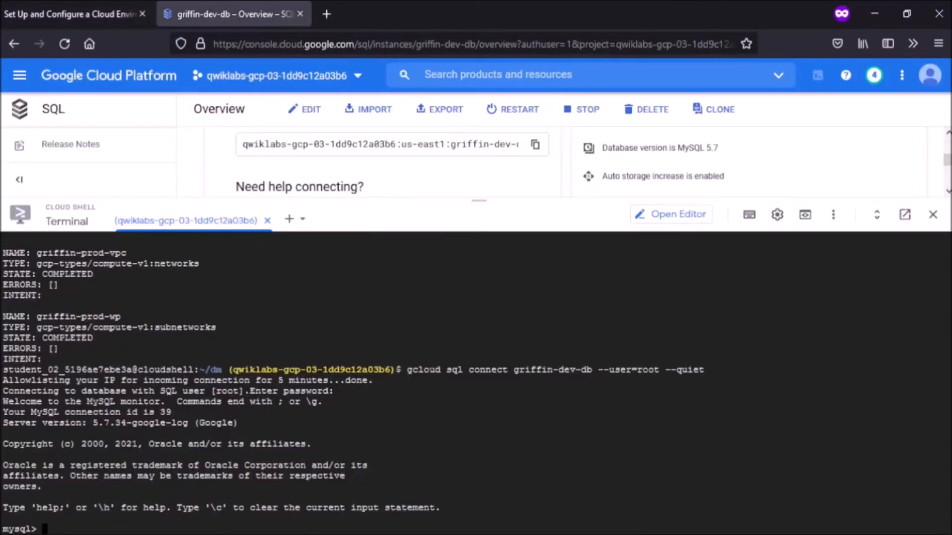
key(ctrl+v)
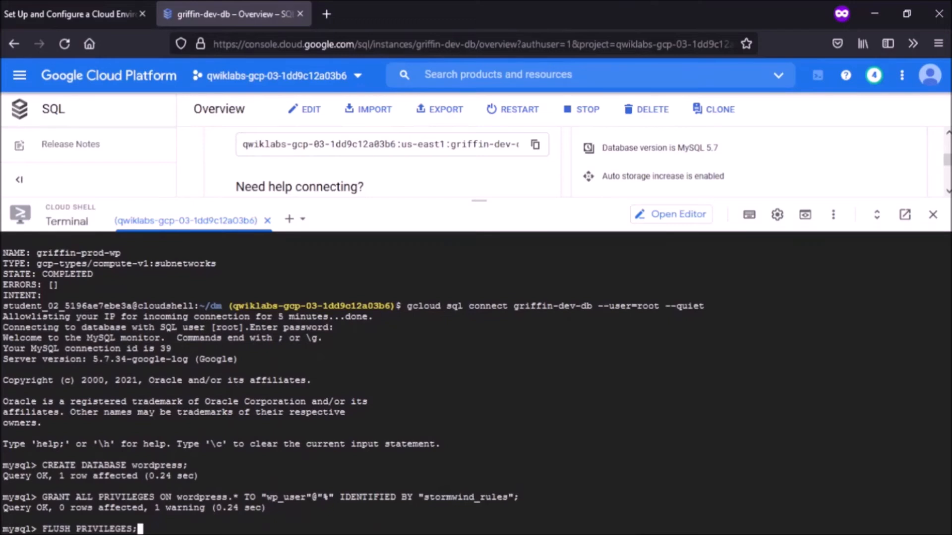
key(Return)
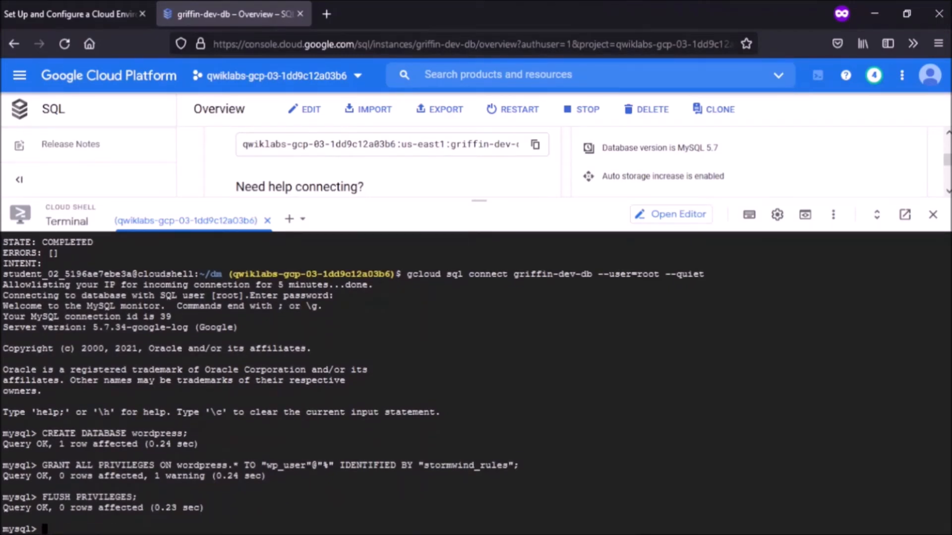
text(exit)
key(Return)
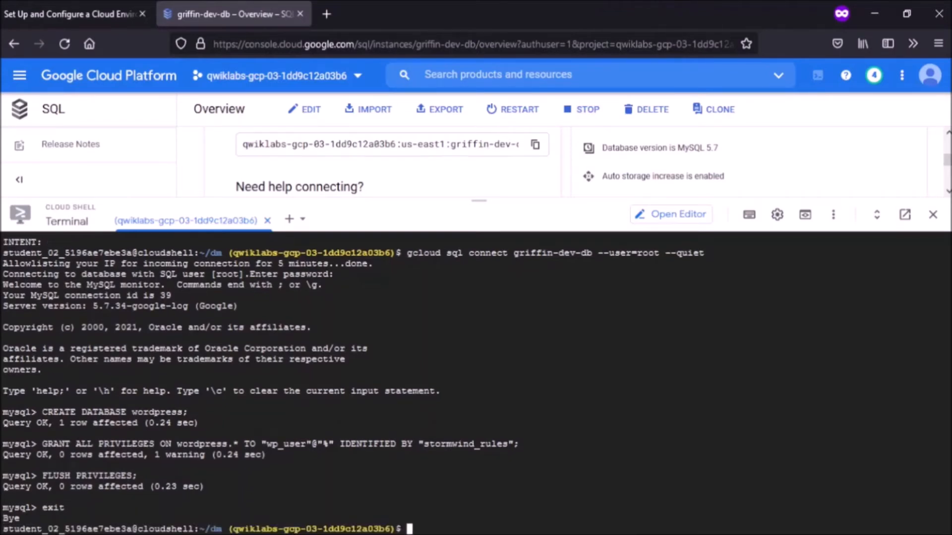
key(ctrl+Tab)
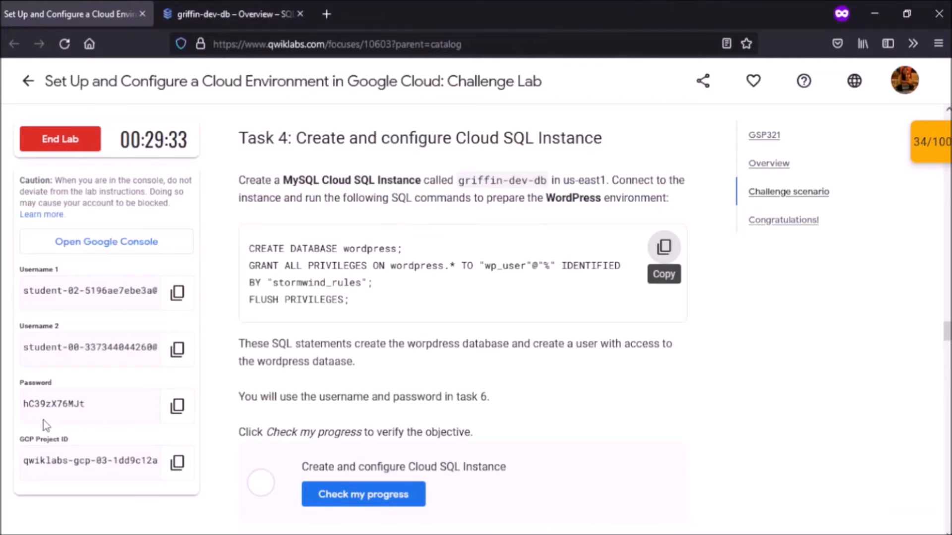
Step: Check Task 4 progress to reach 40/100 and read Task 5's cluster node count
click(370, 495)
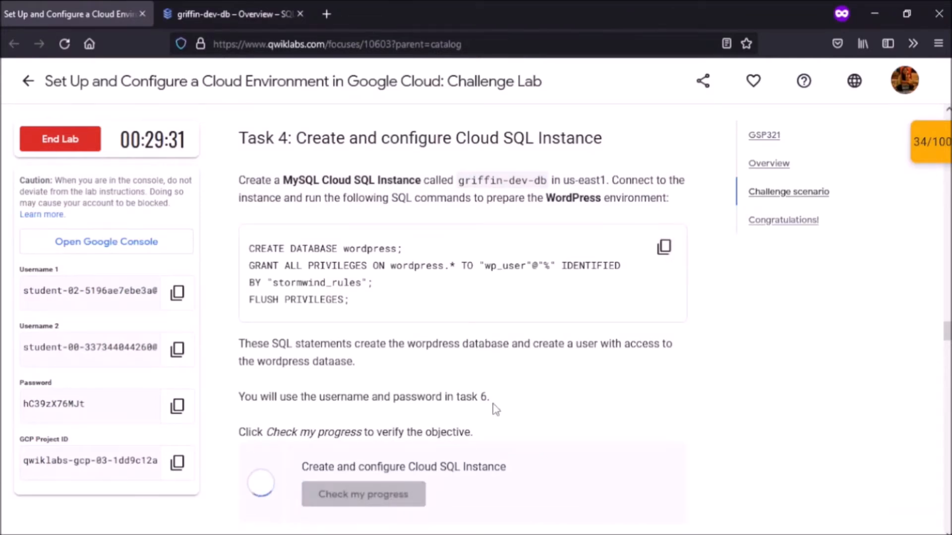
scroll(494, 408, down, 5)
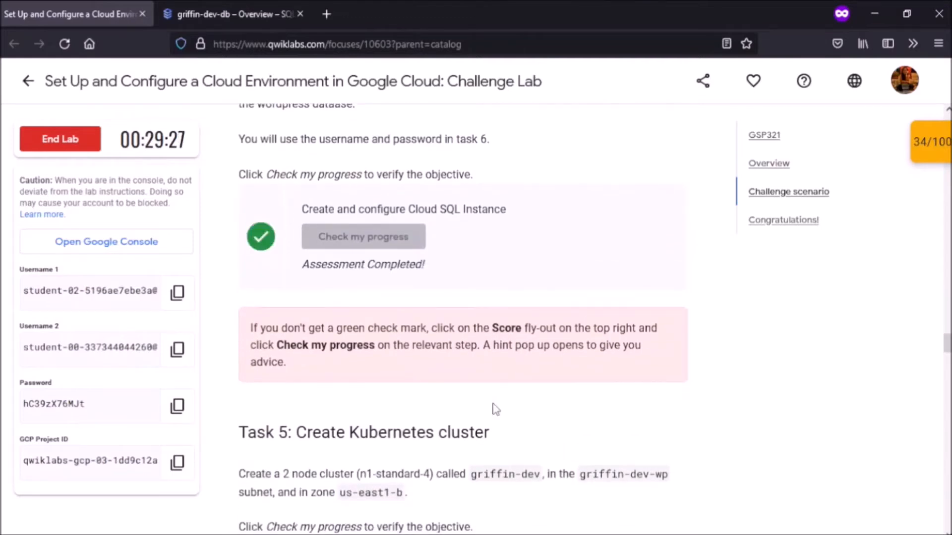
scroll(496, 409, down, 5)
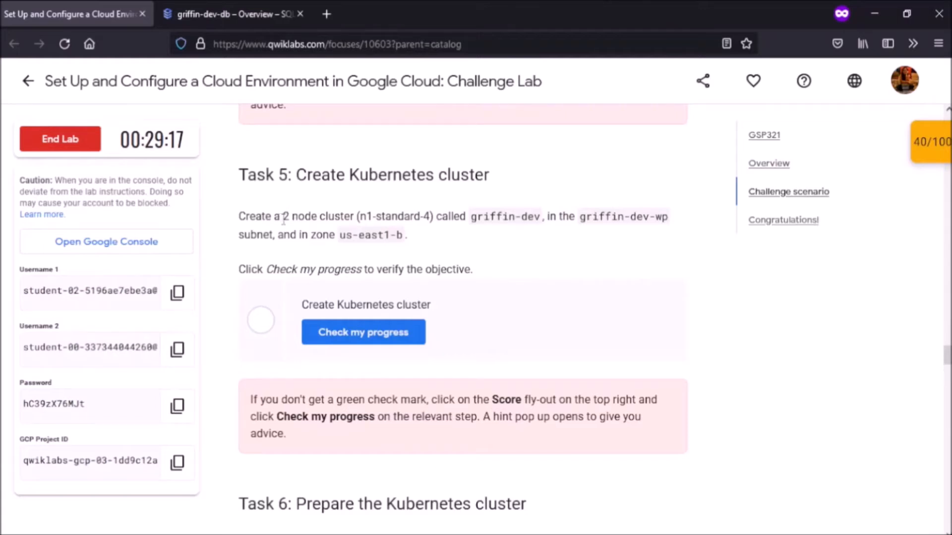
drag(282, 217, 342, 211)
click(391, 217)
click(225, 6)
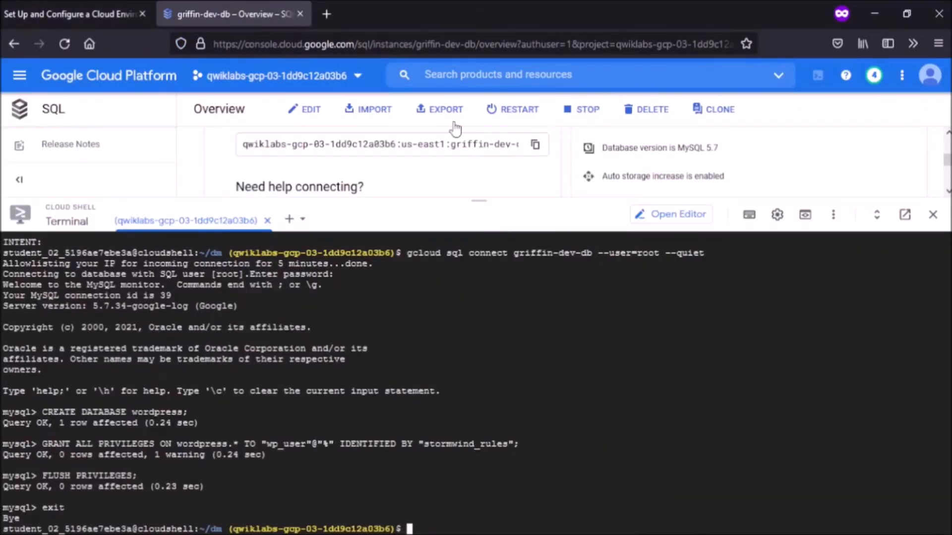
Step: Go to Kubernetes Engine Clusters and start configuring a GKE Standard cluster
click(19, 77)
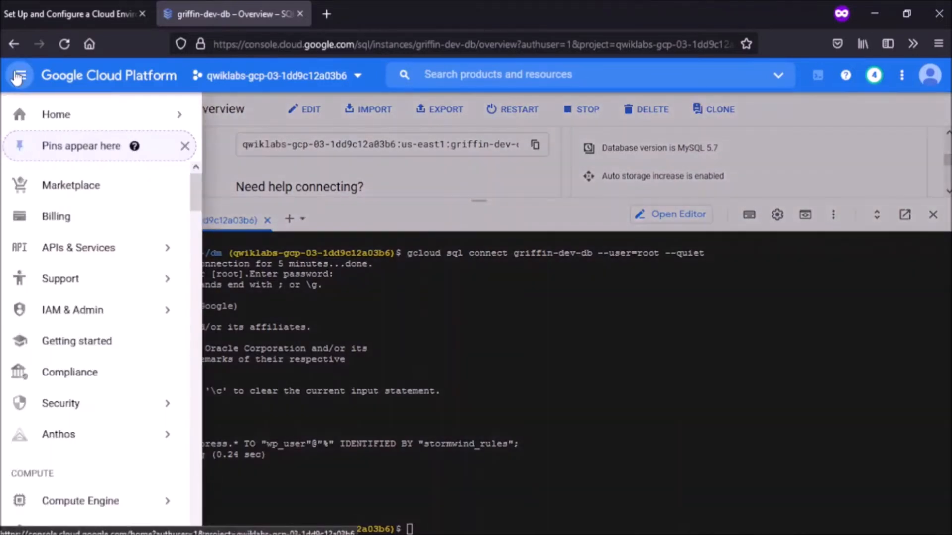
scroll(65, 219, down, 5)
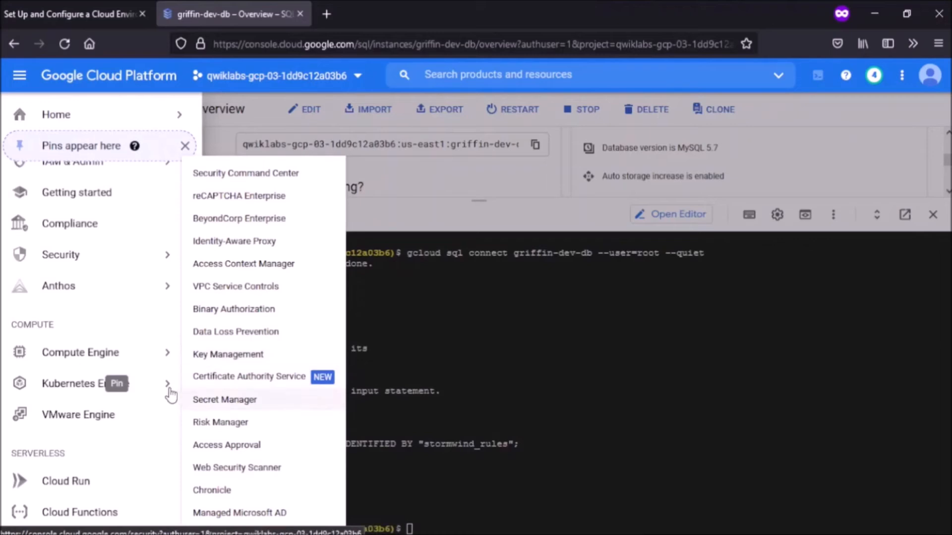
mouse_move(171, 395)
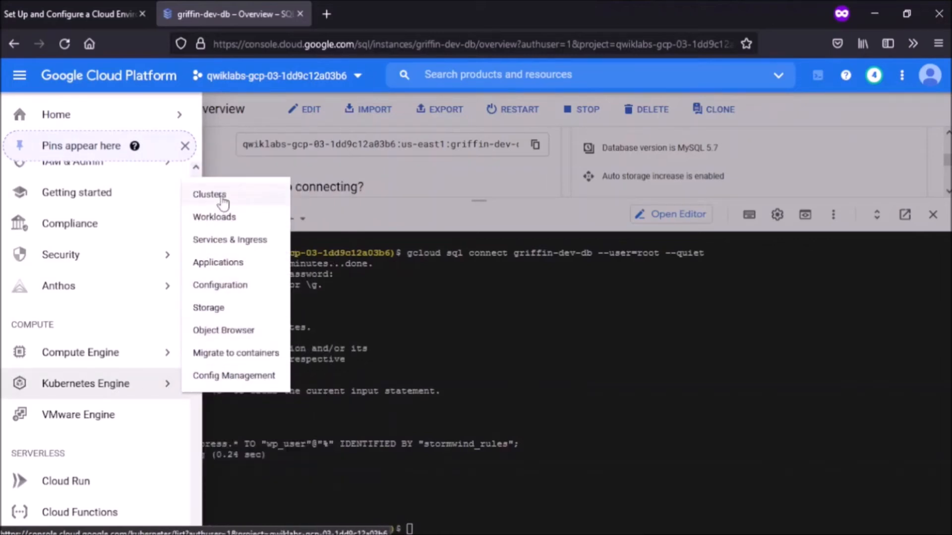
click(223, 204)
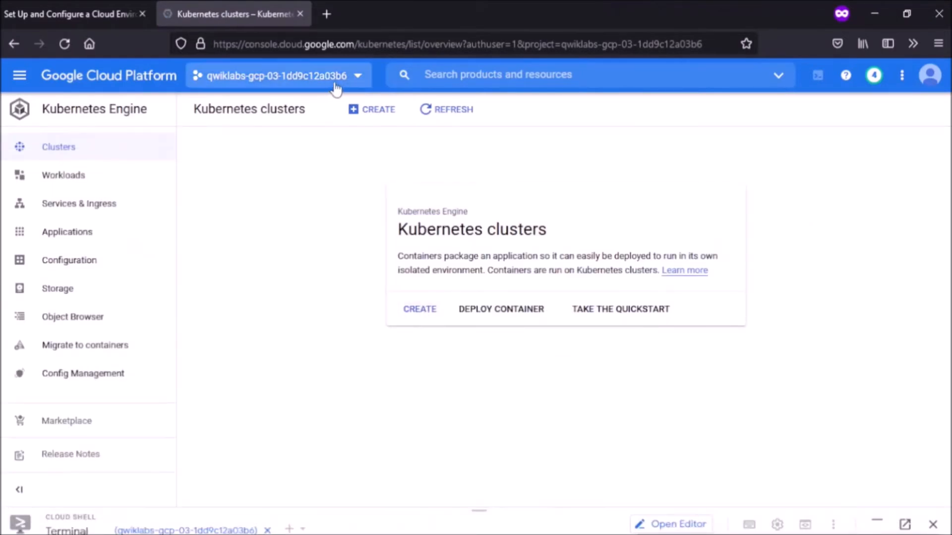
click(360, 108)
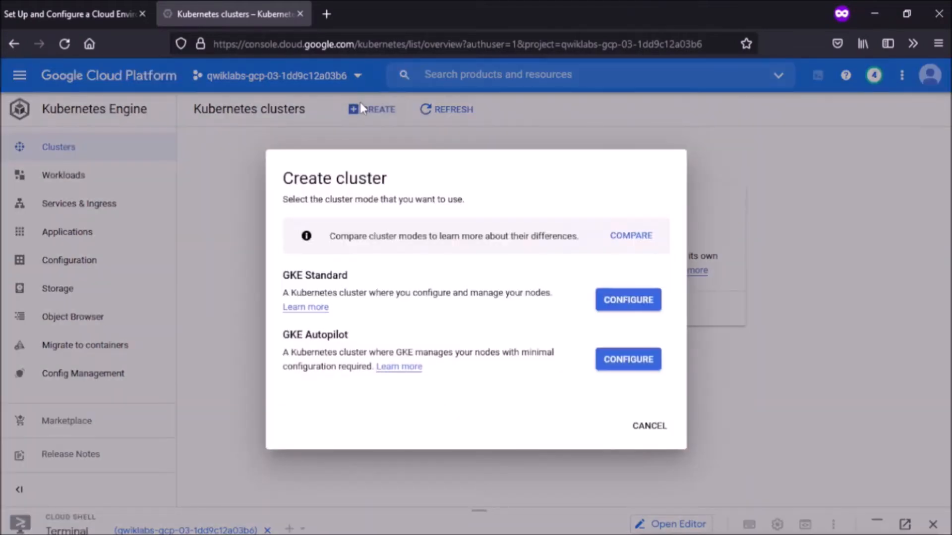
click(617, 311)
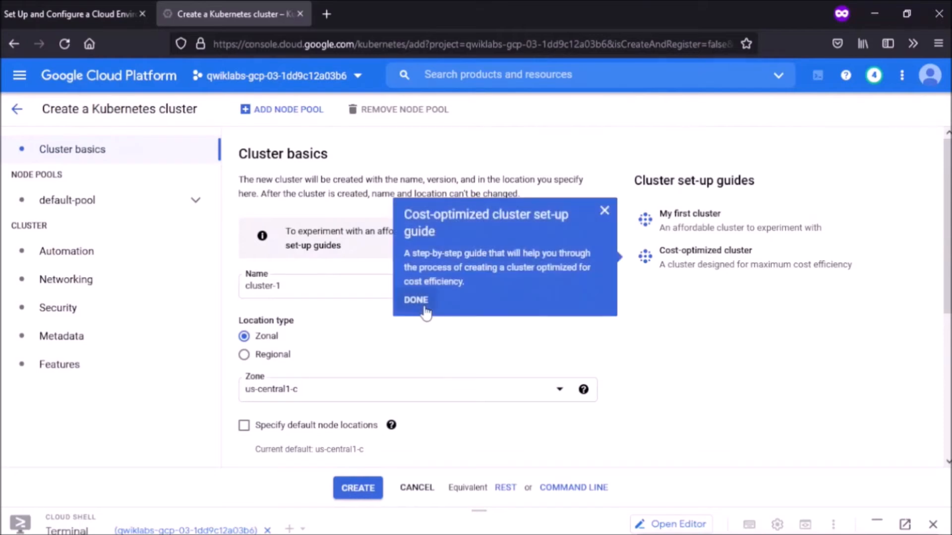
Step: Dismiss the guide popup, rename the cluster griffin-dev, and set zone us-east1-b
click(604, 212)
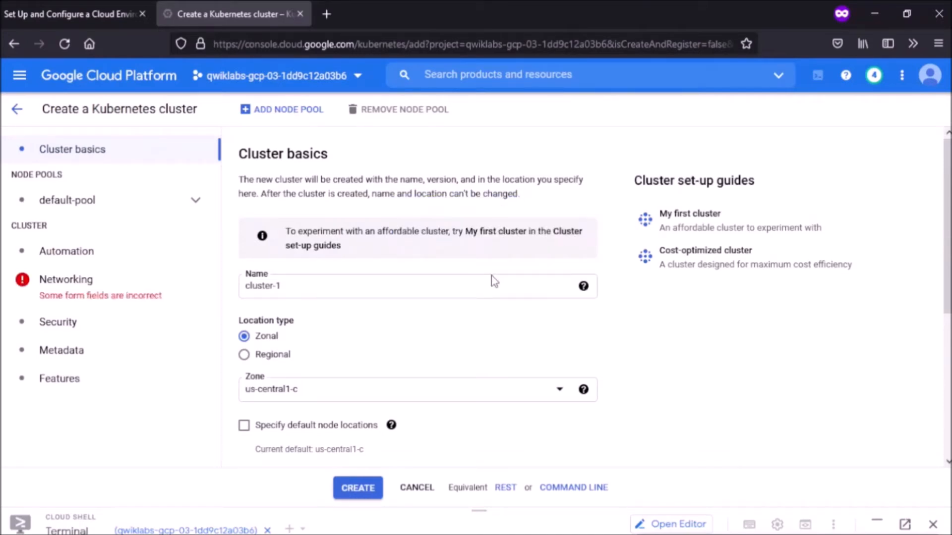
click(492, 291)
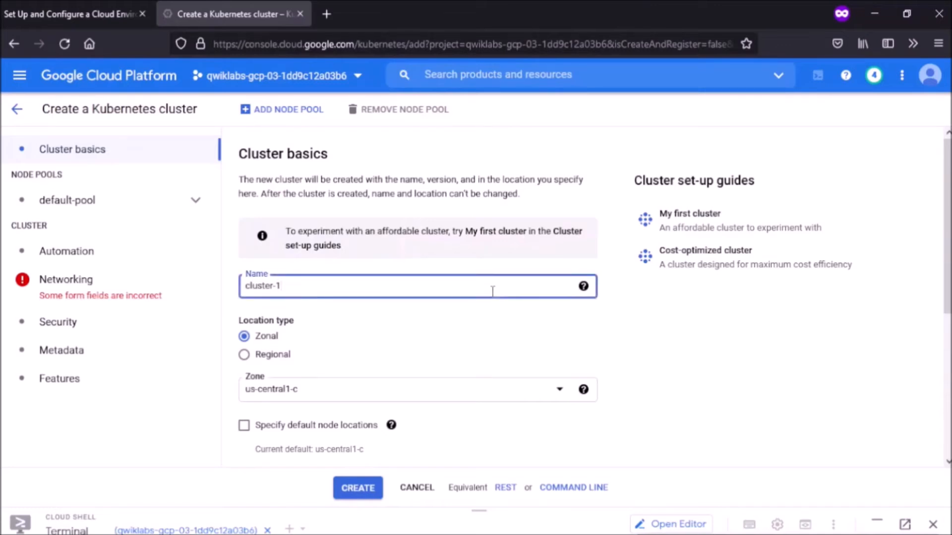
key(ctrl+a)
text(griffin-dev)
click(446, 396)
click(446, 398)
click(445, 396)
click(445, 397)
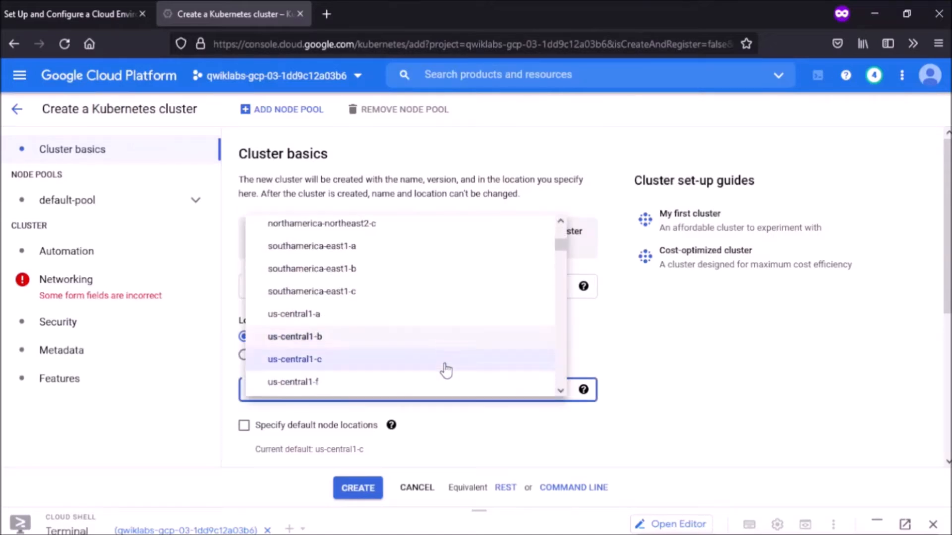
click(435, 357)
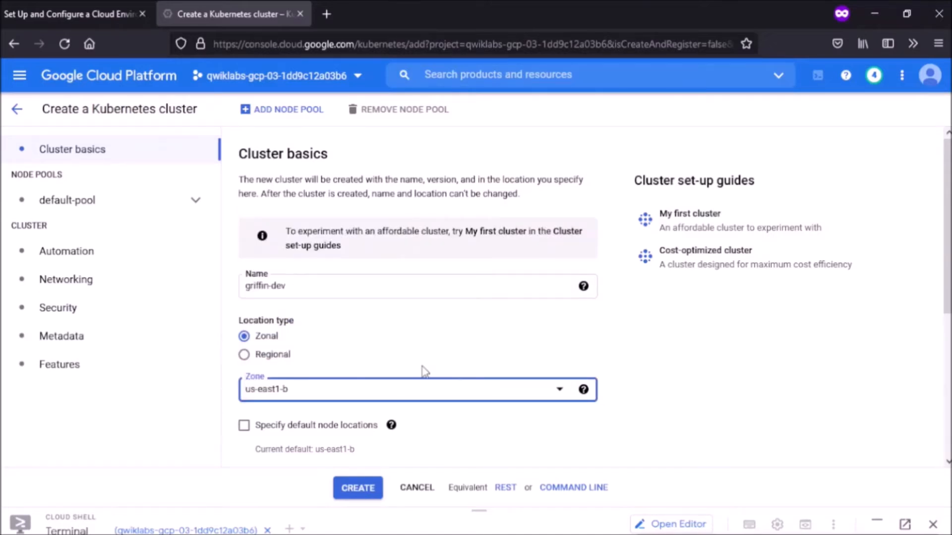
scroll(424, 371, down, 1)
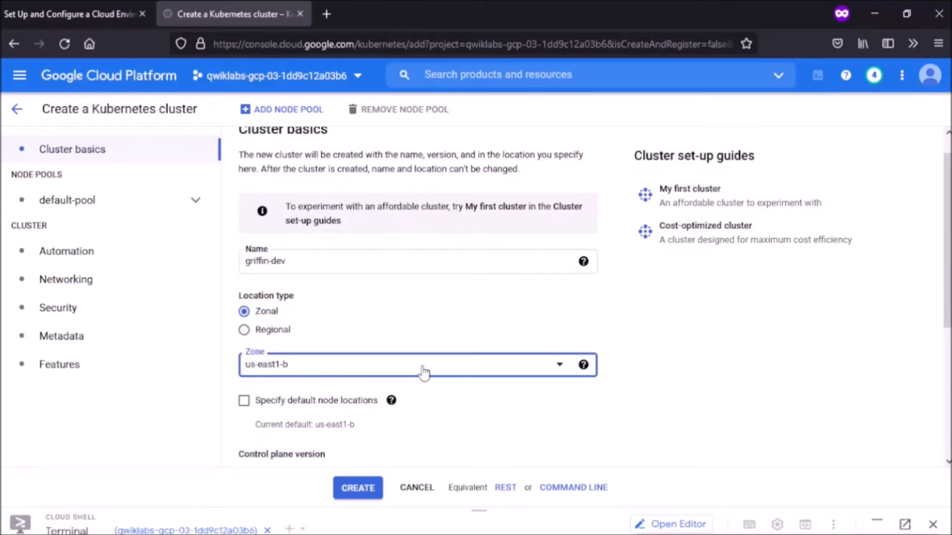
Step: Set the default node pool's number of nodes to 2
click(174, 198)
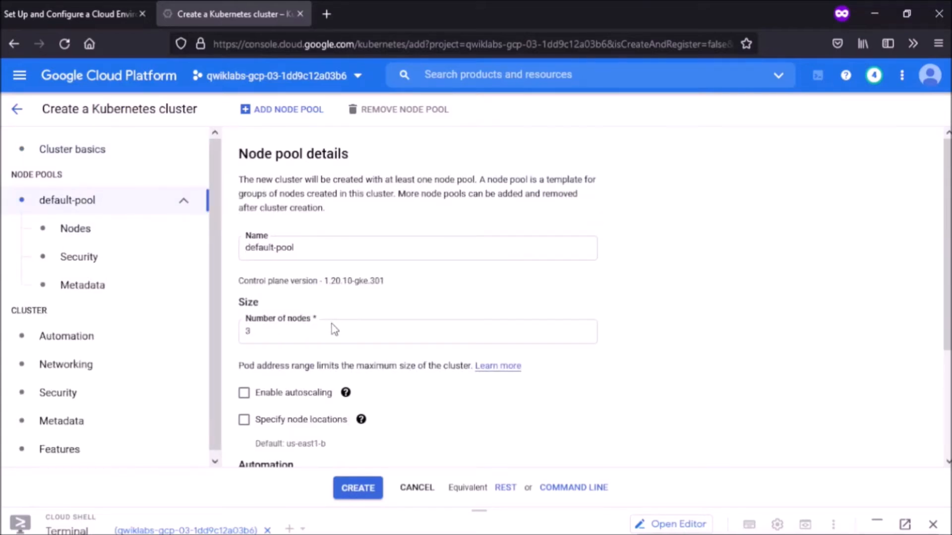
click(321, 333)
key(BackSpace)
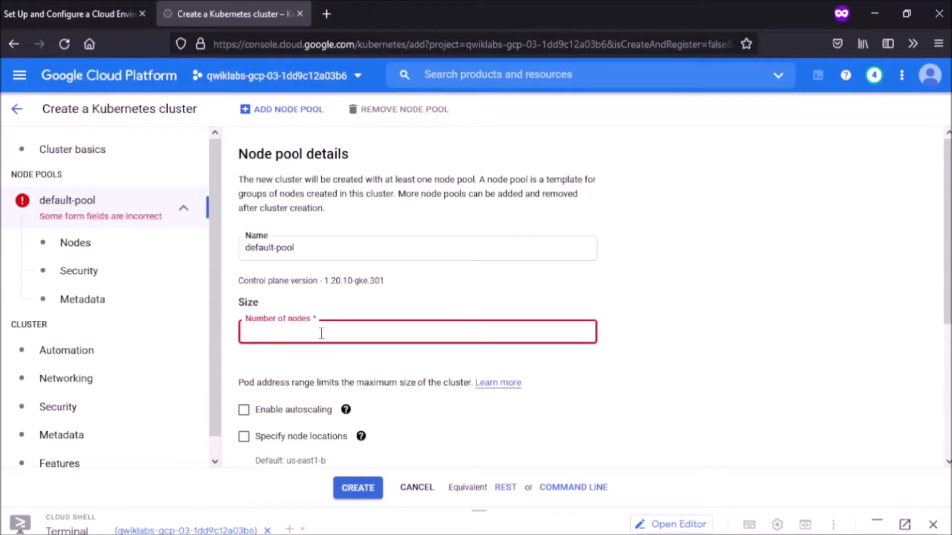
text(2)
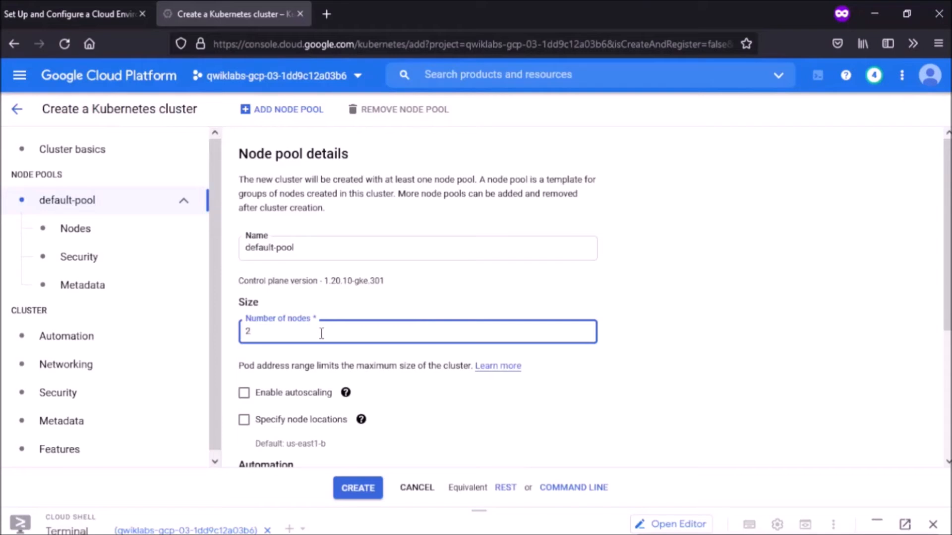
Step: Switch the node machines to the N1 series (n1-standard-1)
click(74, 232)
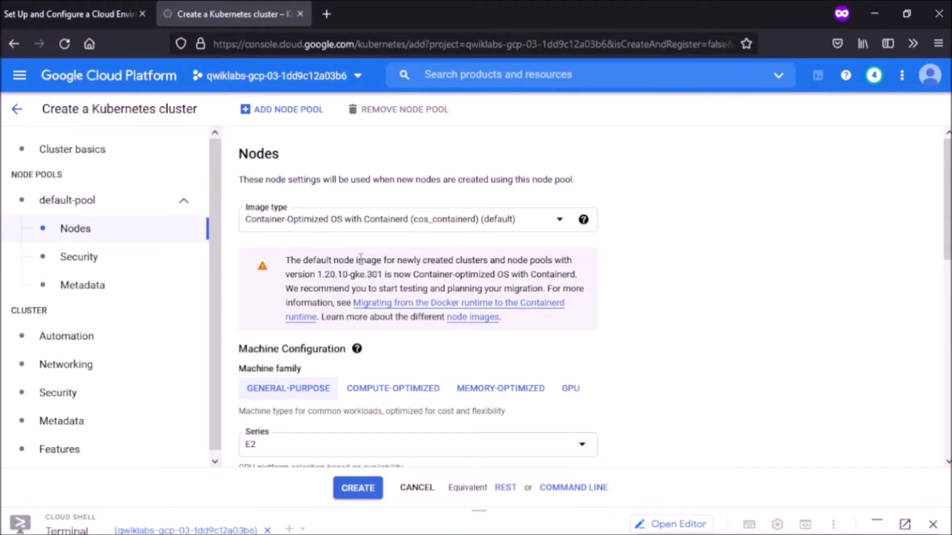
scroll(364, 254, down, 4)
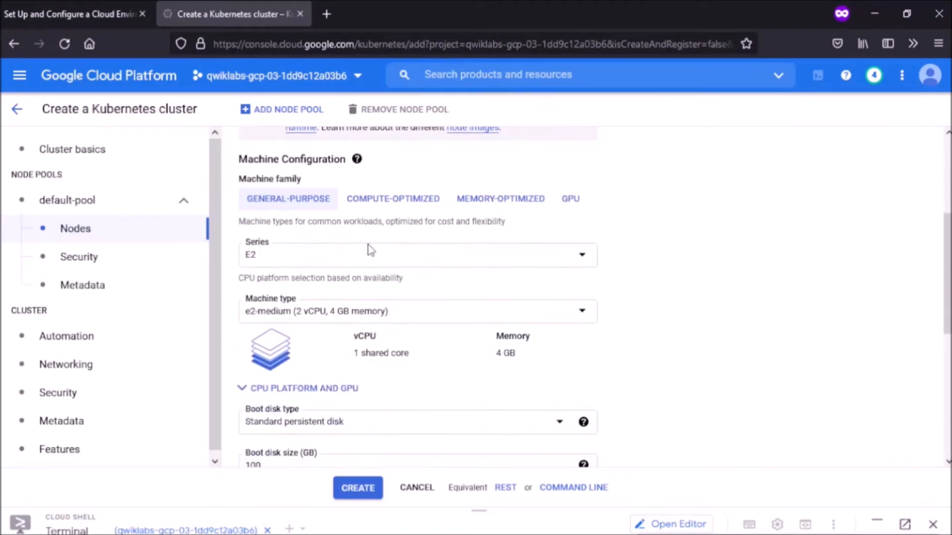
click(369, 250)
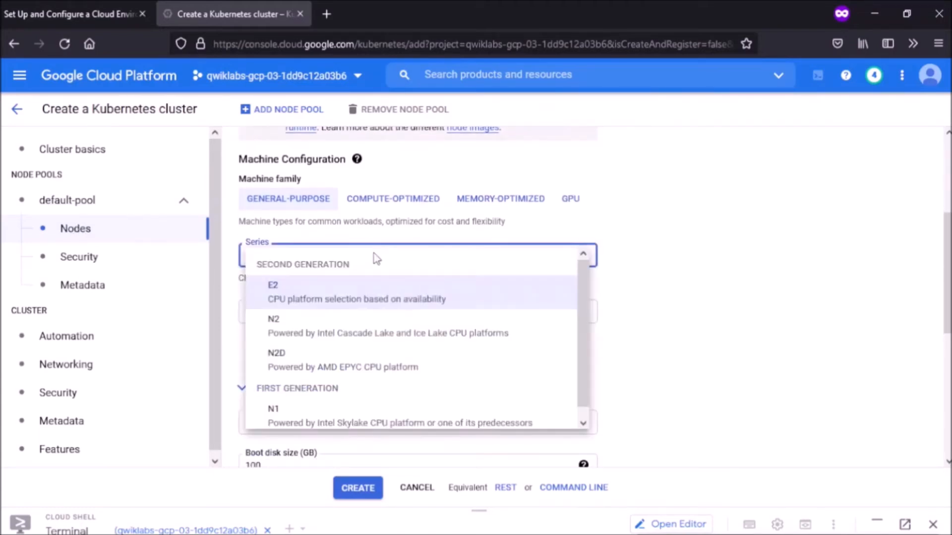
click(361, 421)
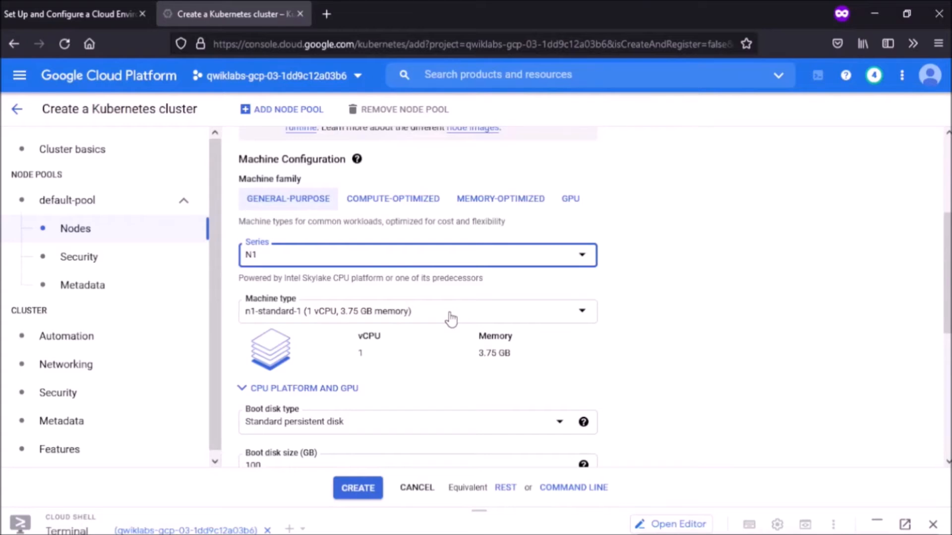
scroll(451, 318, down, 4)
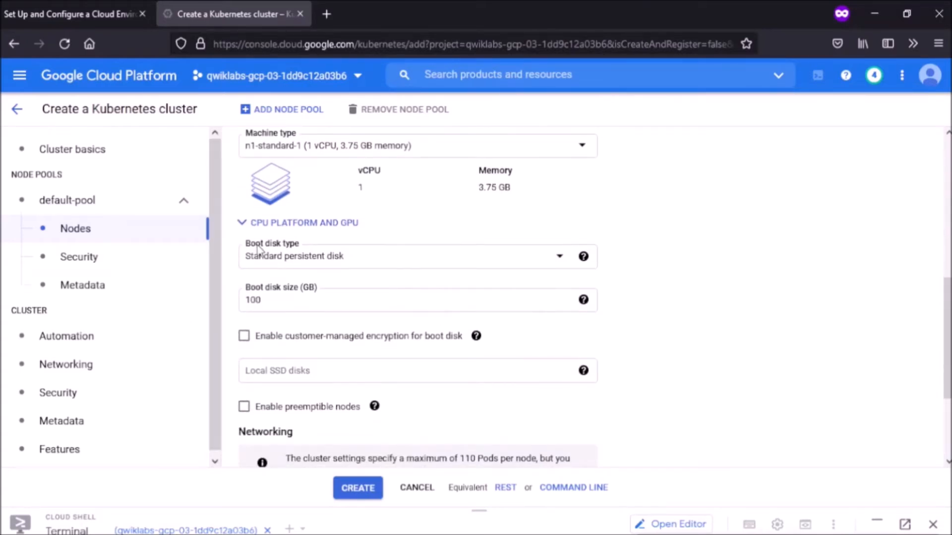
Step: In Networking, choose network griffin-dev-vpc and node subnet griffin-dev-wp
click(73, 364)
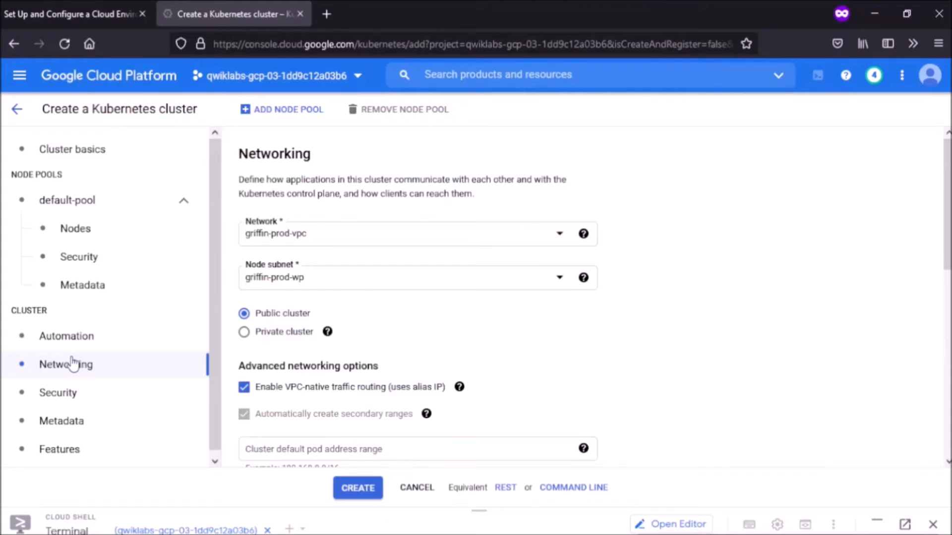
click(333, 232)
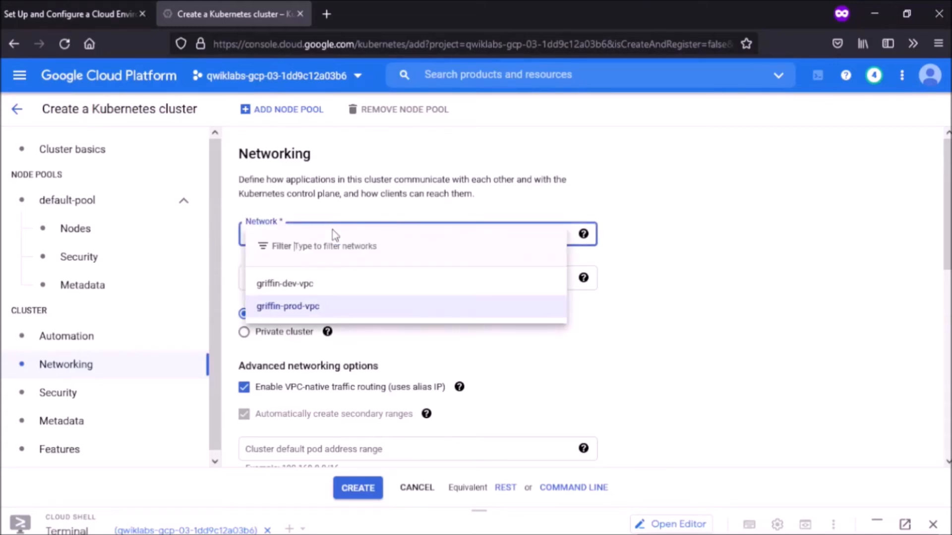
click(311, 292)
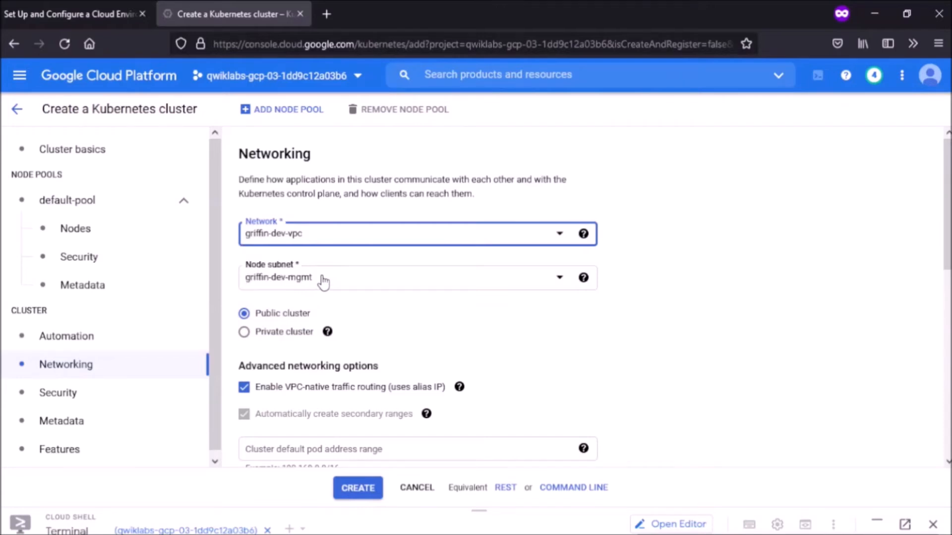
click(324, 281)
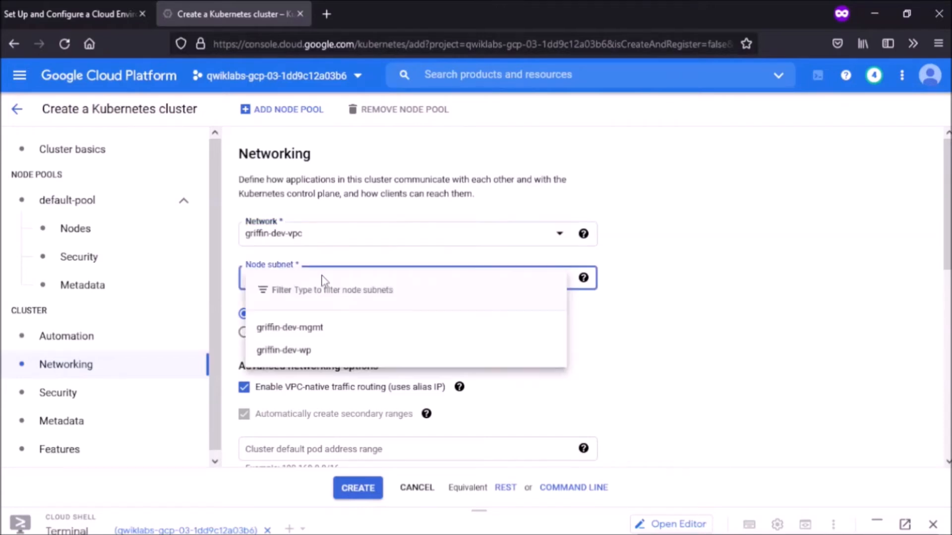
click(309, 352)
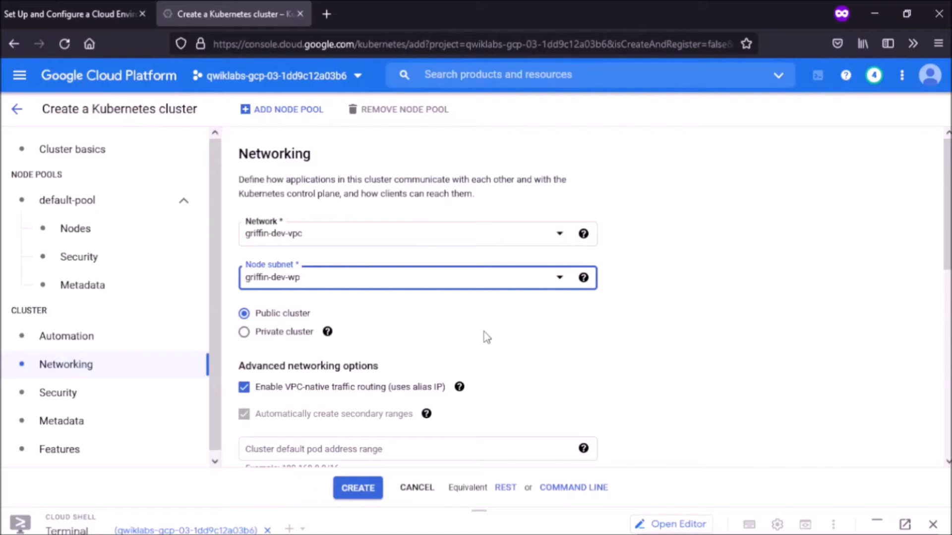
scroll(483, 336, down, 1)
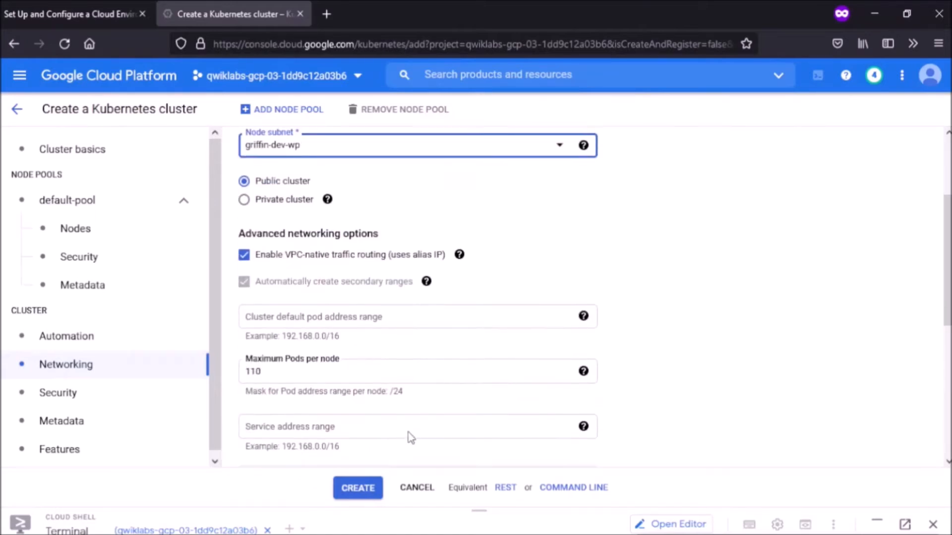
Step: Create the griffin-dev cluster and enlarge the Cloud Shell terminal
click(364, 490)
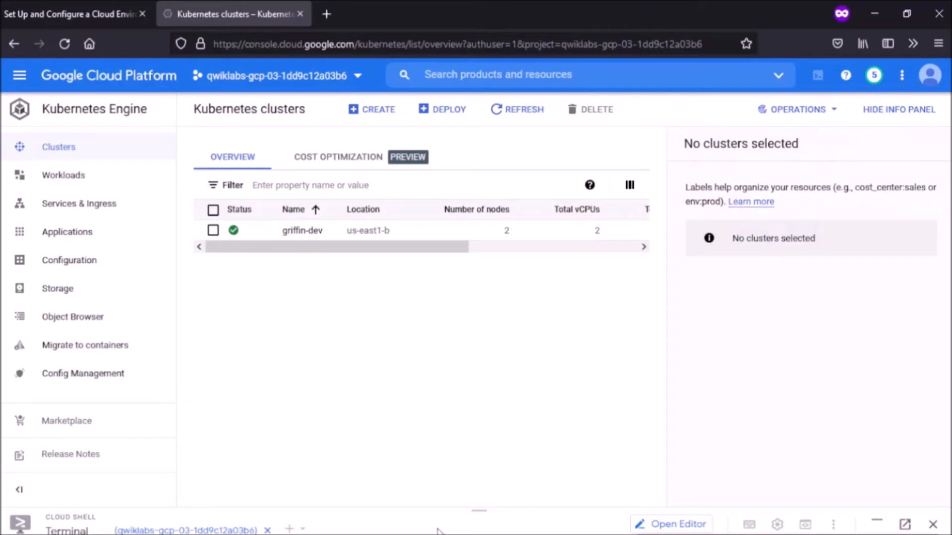
drag(477, 512, 557, 138)
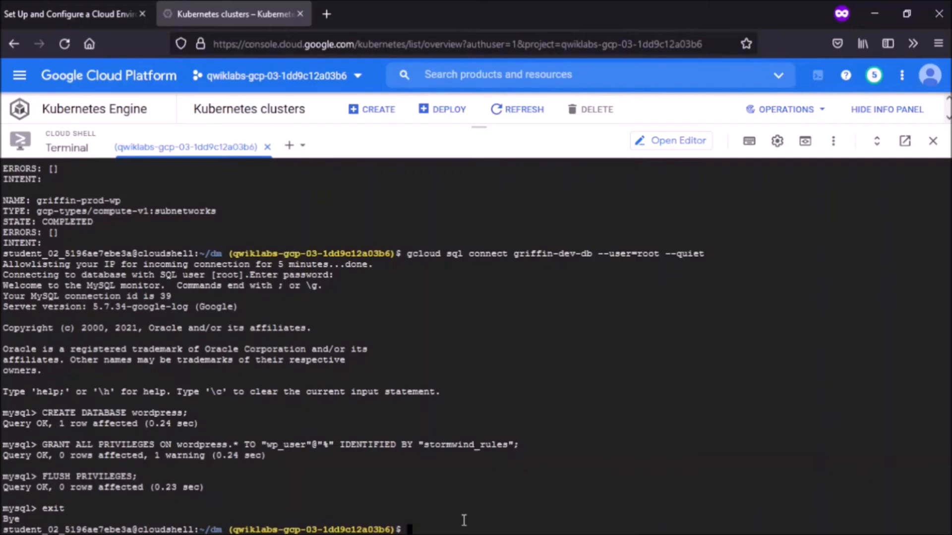
Step: Copy gs://cloud-training/gsp321/wp-k8s into the home folder, then open ~/wp-k8s/wp-env.yaml in the editor
text(gsutil cp -r gs://cloud)
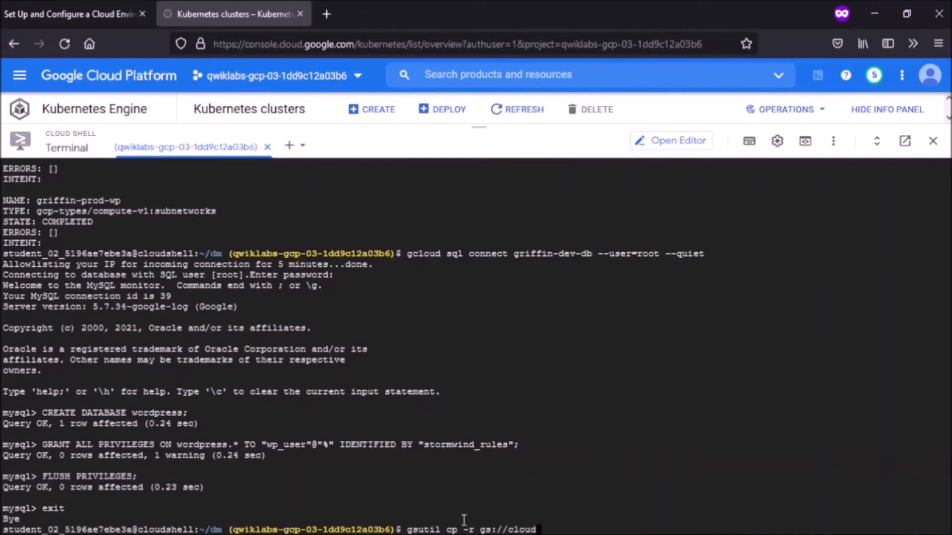
text(-training/gsp3)
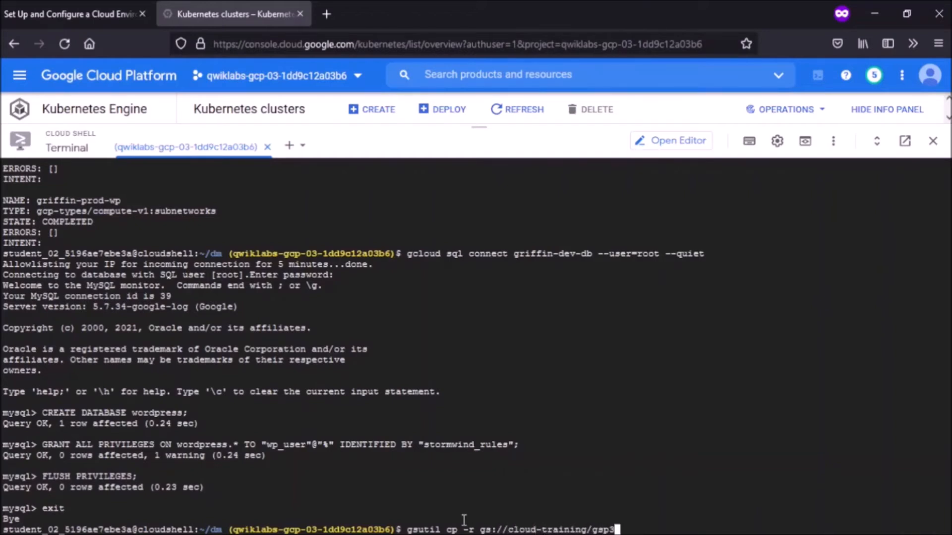
text(21/wp-k8s ~/)
key(Return)
text(cd ~)
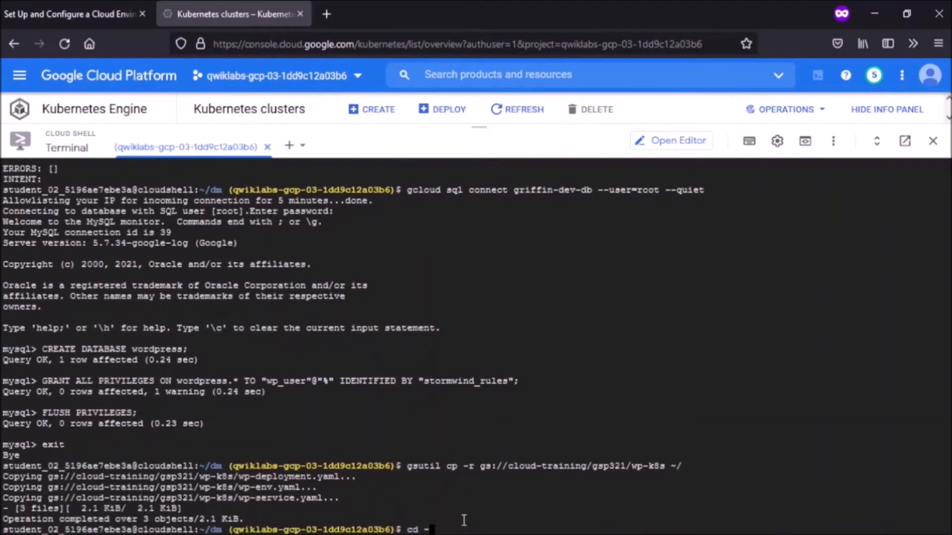
text(/wp-k8s)
key(Return)
text(edit )
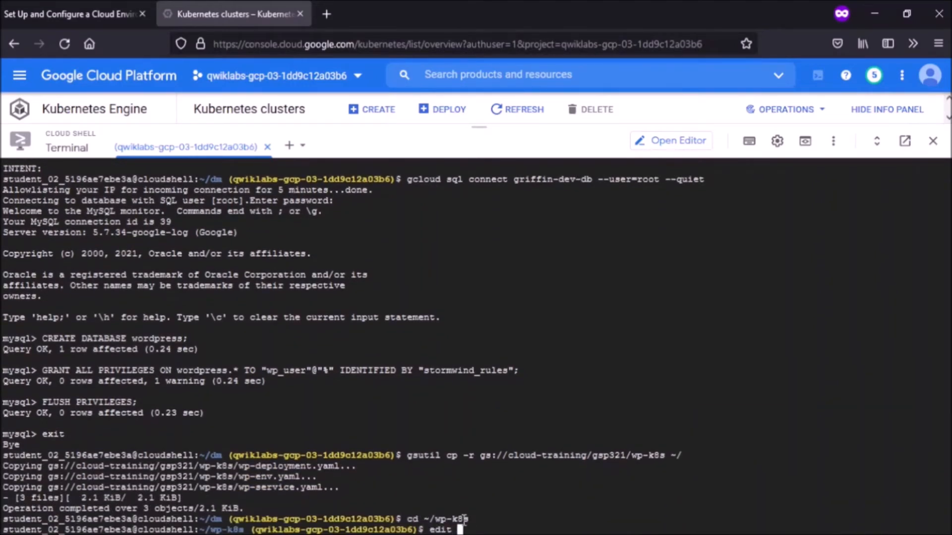
text(wp-env.yaml)
key(Return)
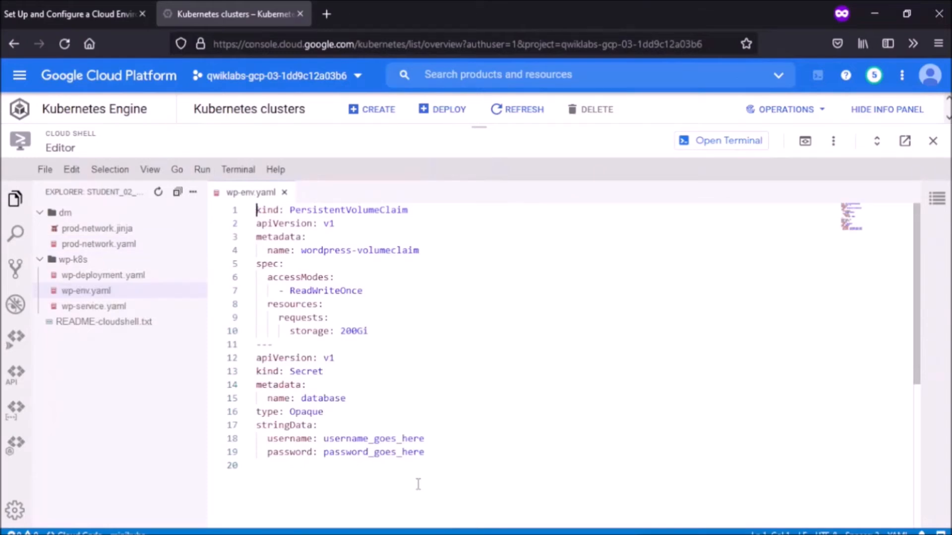
Step: Put the database username and password on lines 18–19 of wp-env.yaml, then save and close it
drag(325, 439, 426, 438)
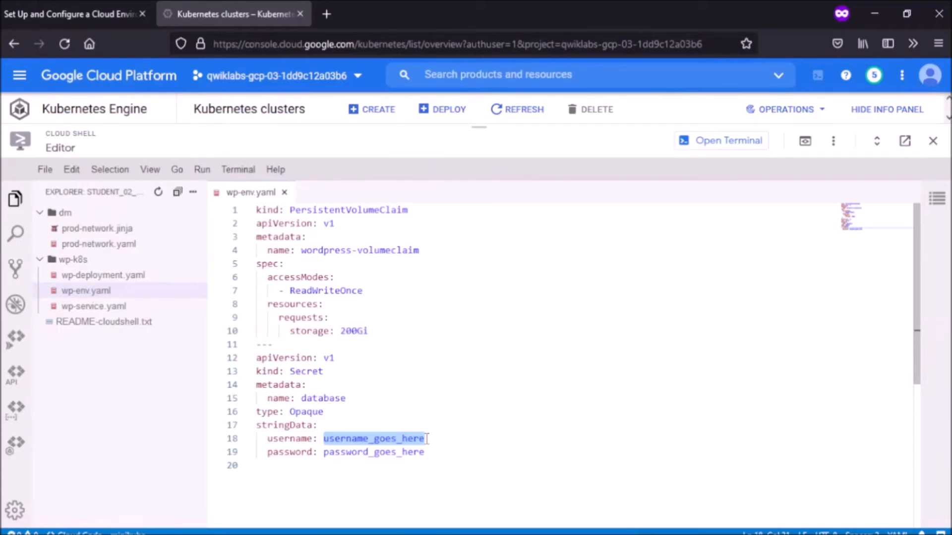
key(BackSpace)
text(wp)
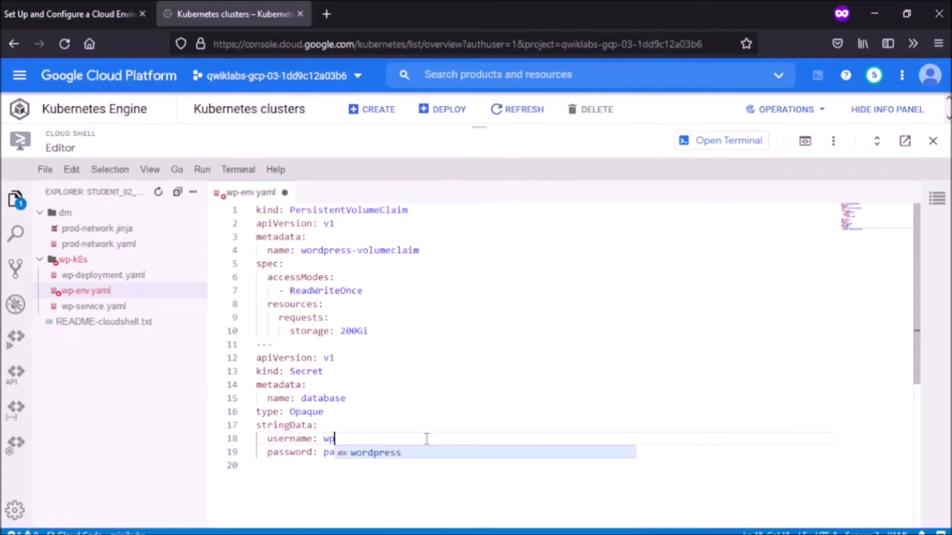
text( user)
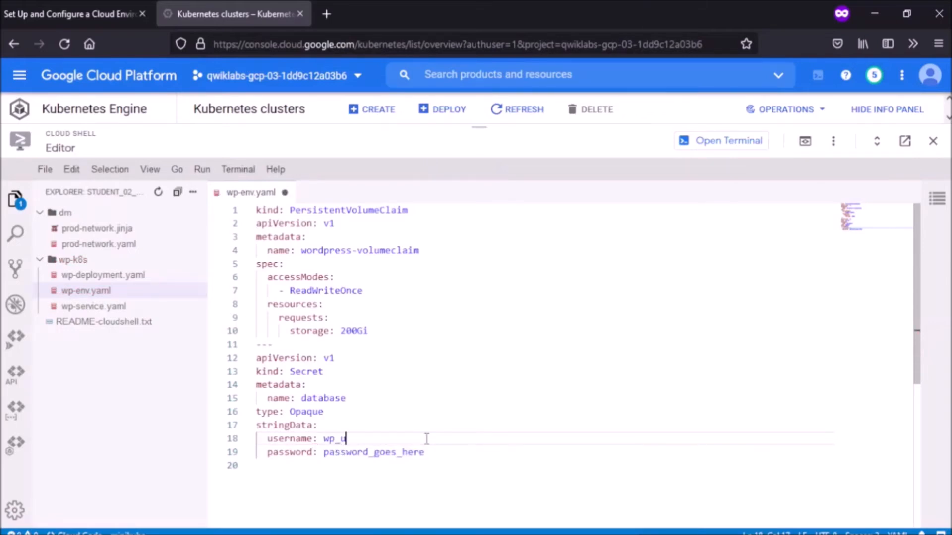
double_click(332, 453)
key(BackSpace)
text(str)
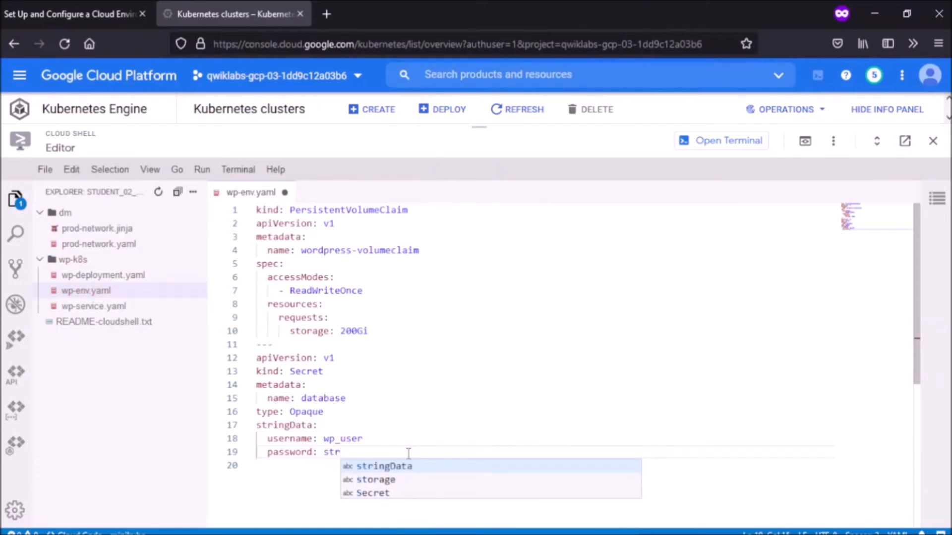
text(omwin)
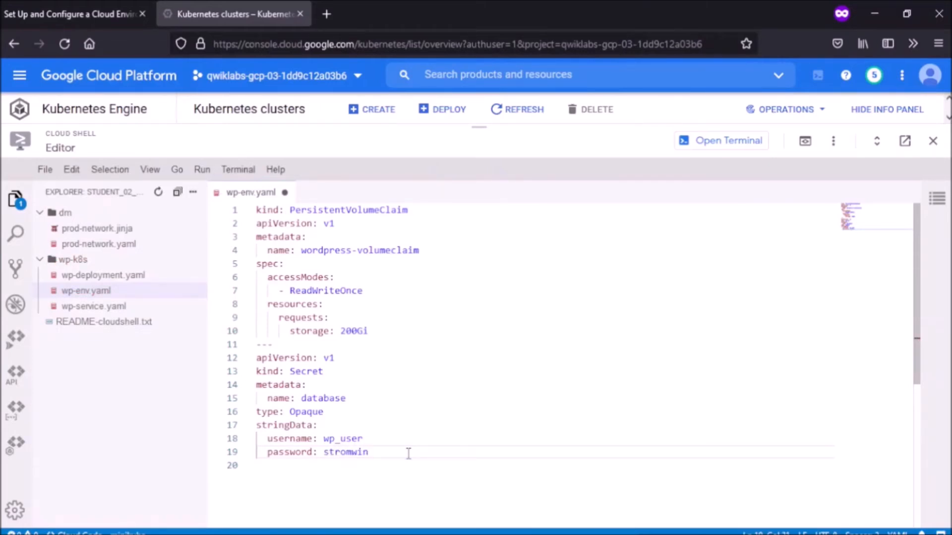
text(d_rules)
key(ctrl+s)
click(284, 192)
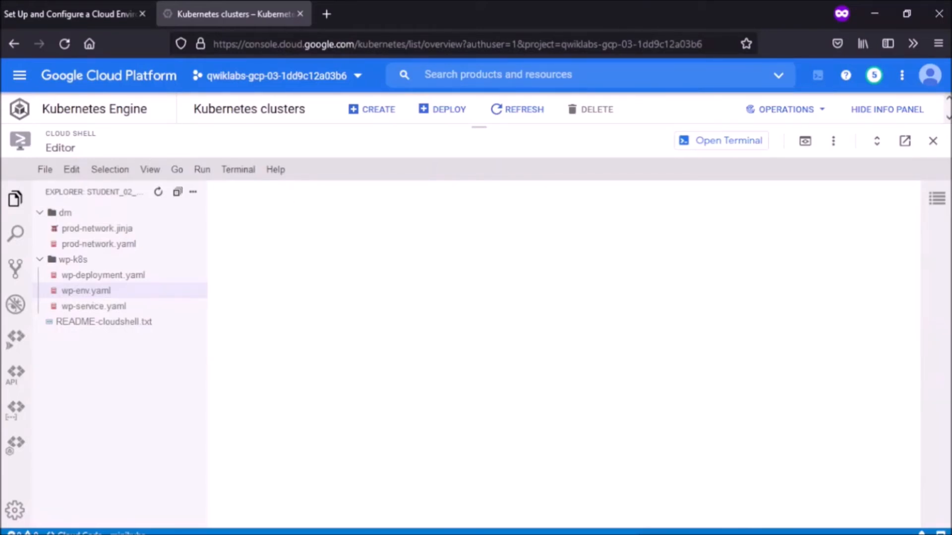
Step: Back in the terminal, fetch get-credentials for griffin-dev with --zone=us-east1-b
click(744, 144)
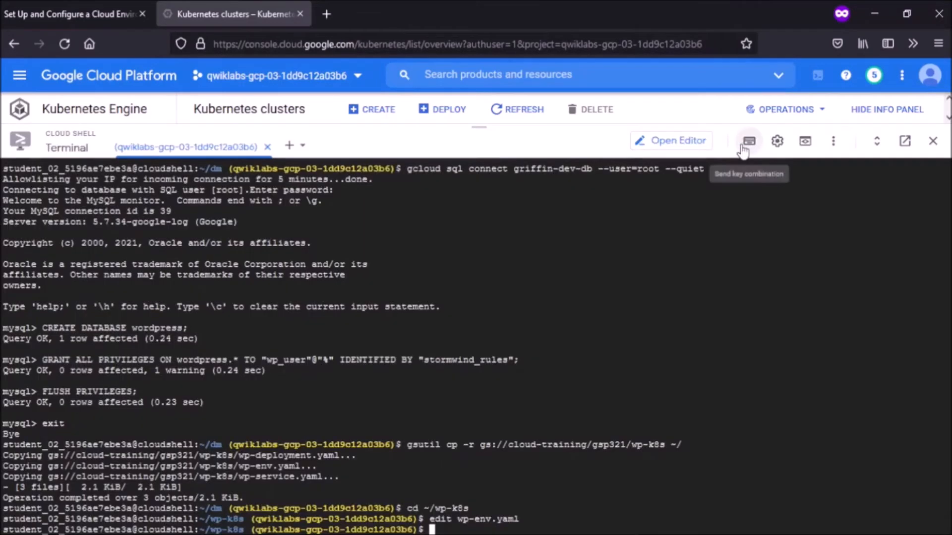
text(gcloud container clusters get-credentials griffin-dev --zone=us-east1-b)
key(Return)
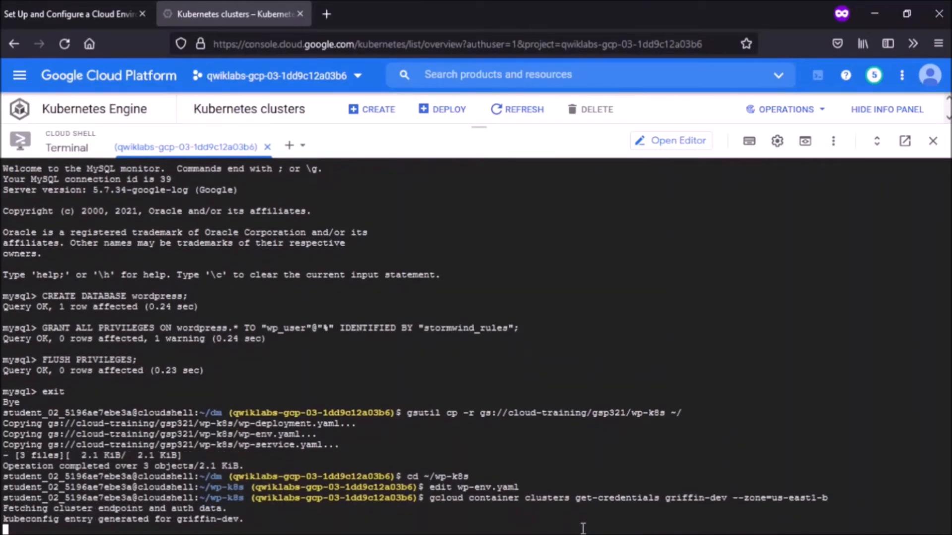
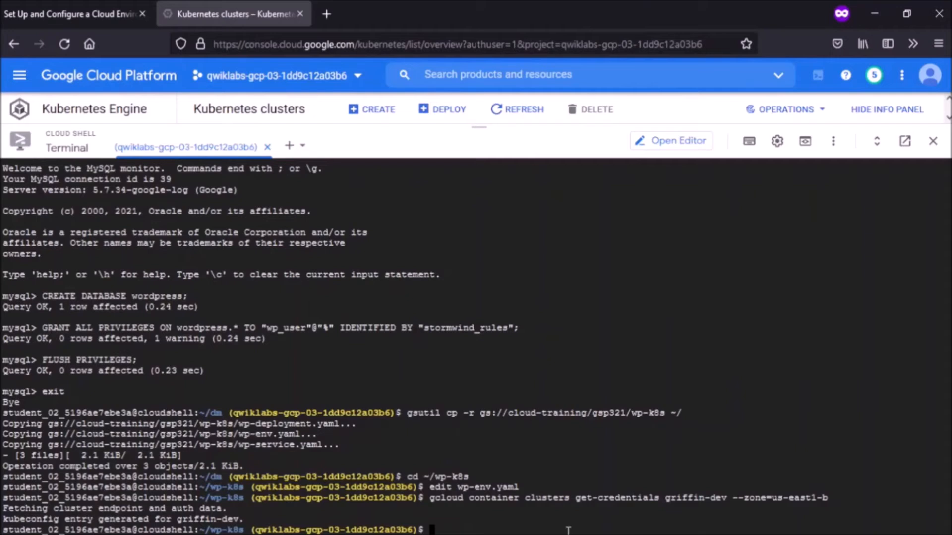
Step: Apply wp-env.yaml with kubectl to create the WordPress volume claim and database secret
text(kubectl apply -f wp-env.yaml)
key(Return)
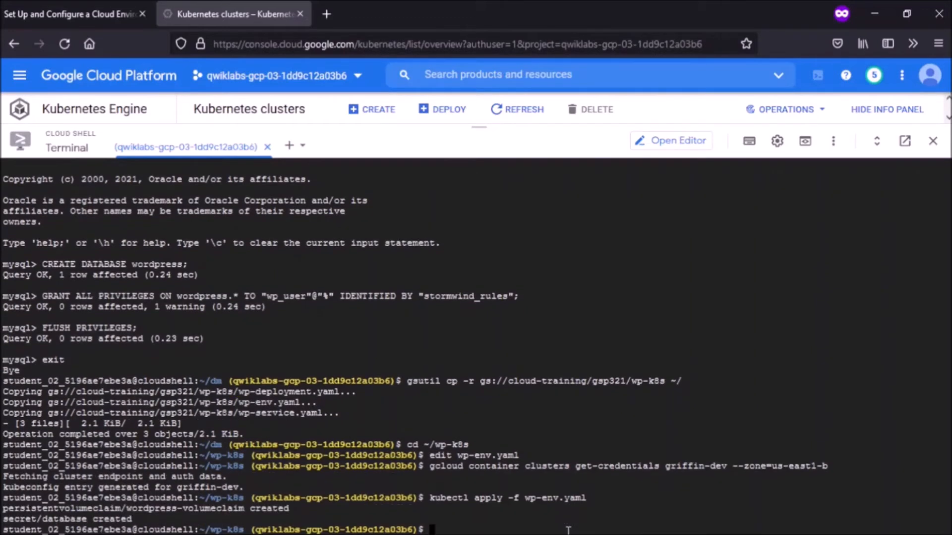
key(ctrl+shift+Tab)
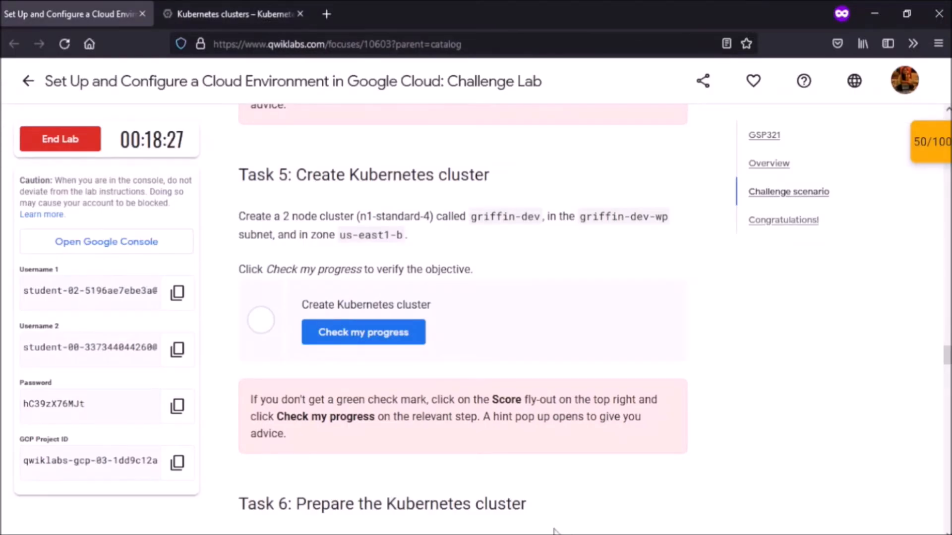
Step: Verify the Kubernetes cluster creation task with Check my progress
click(398, 347)
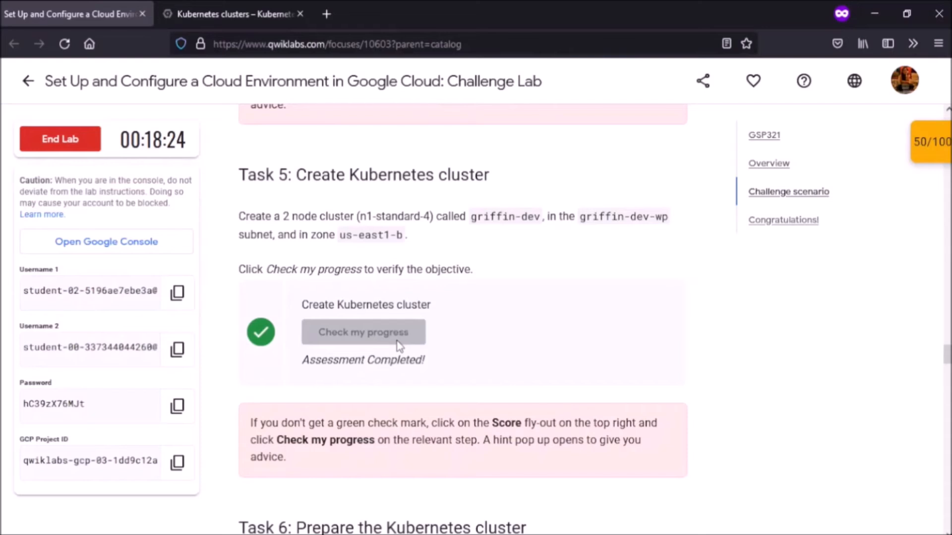
scroll(398, 347, down, 6)
scroll(398, 341, down, 3)
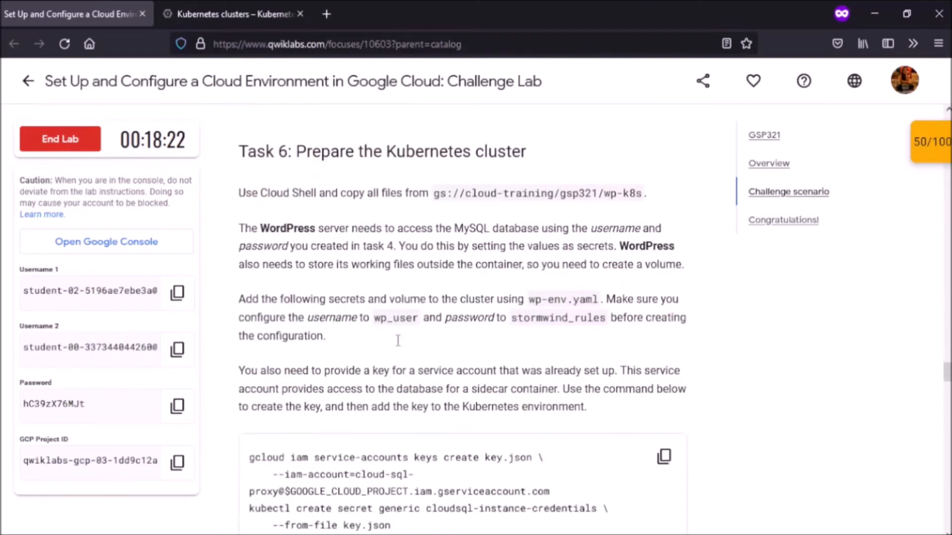
scroll(398, 342, up, 1)
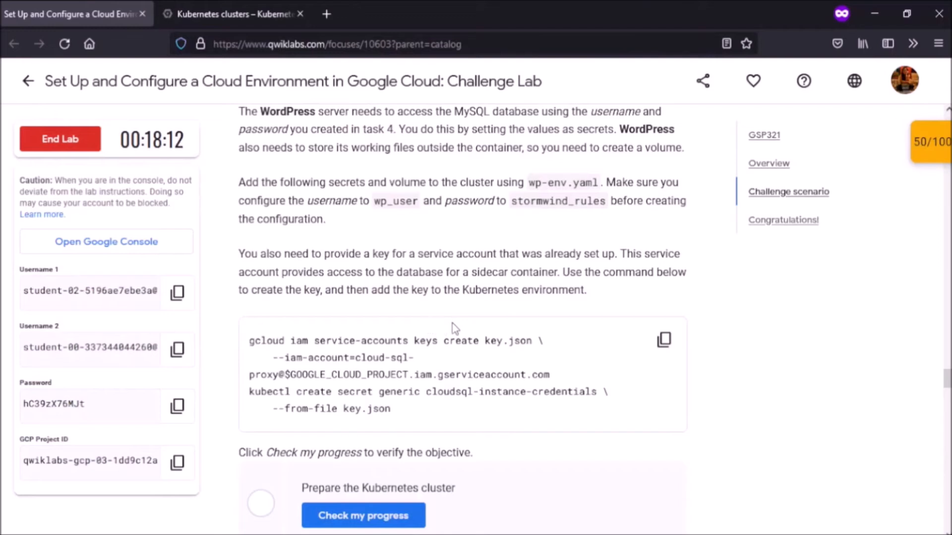
Step: Run Task 6's commands in Cloud Shell to create key.json and the cloudsql-instance-credentials secret
click(664, 340)
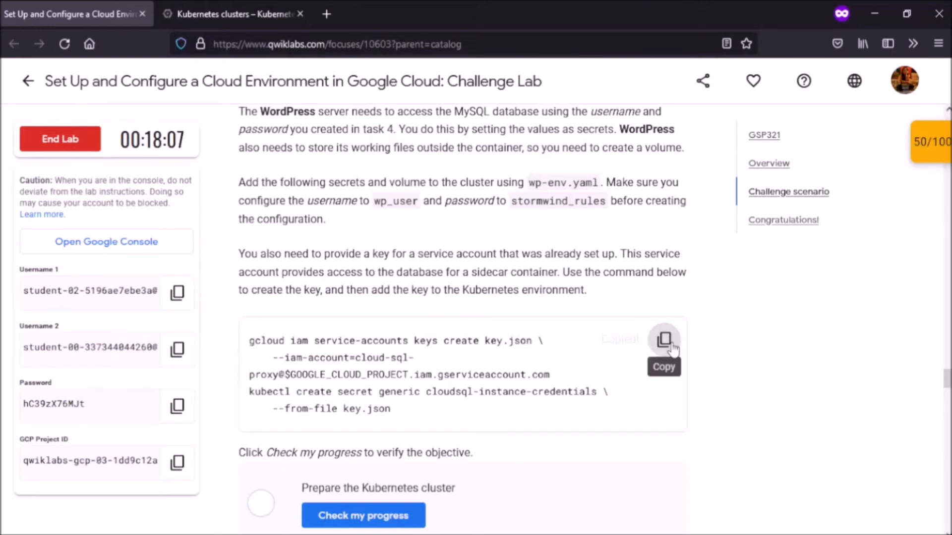
click(662, 342)
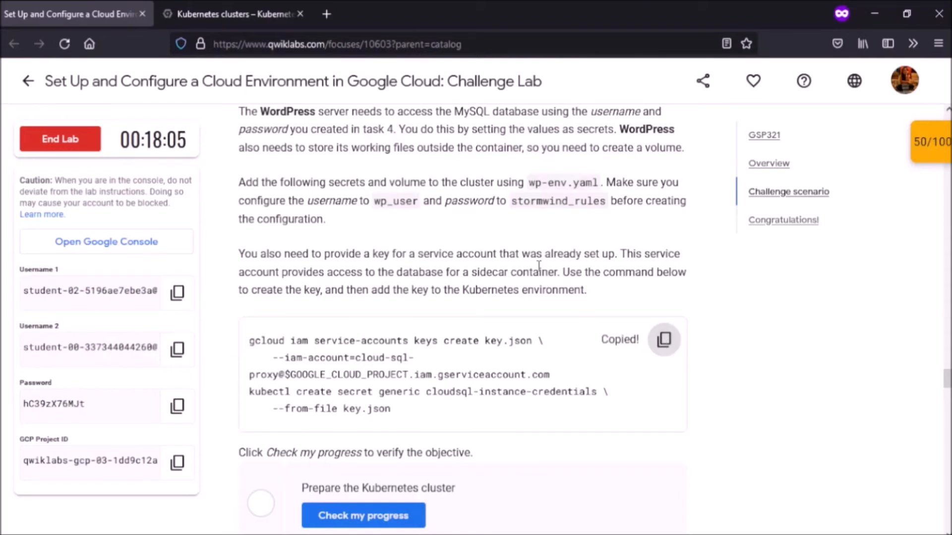
scroll(565, 277, down, 3)
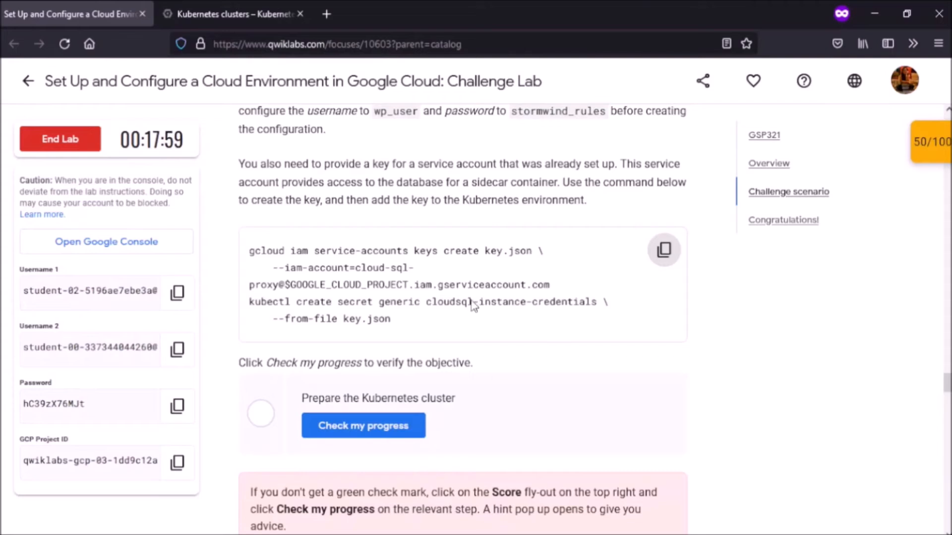
click(189, 16)
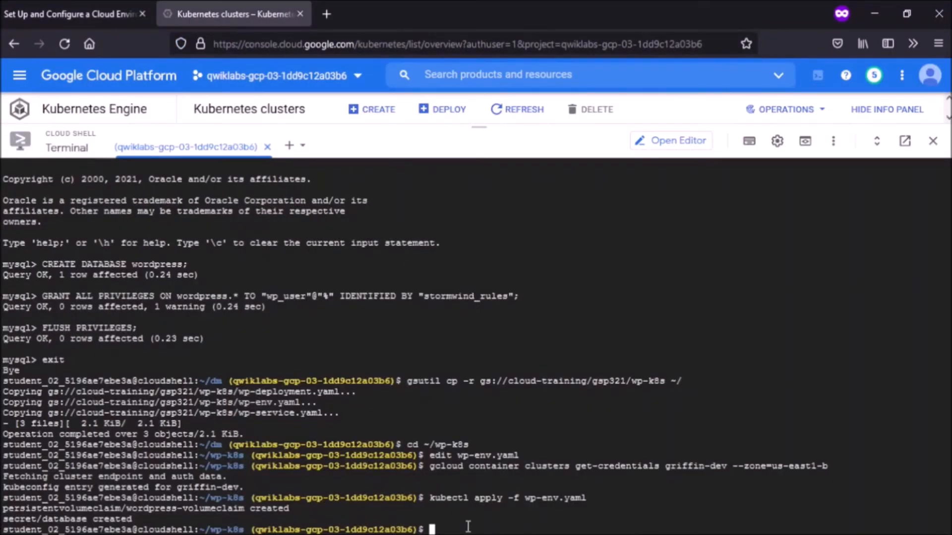
key(ctrl+v)
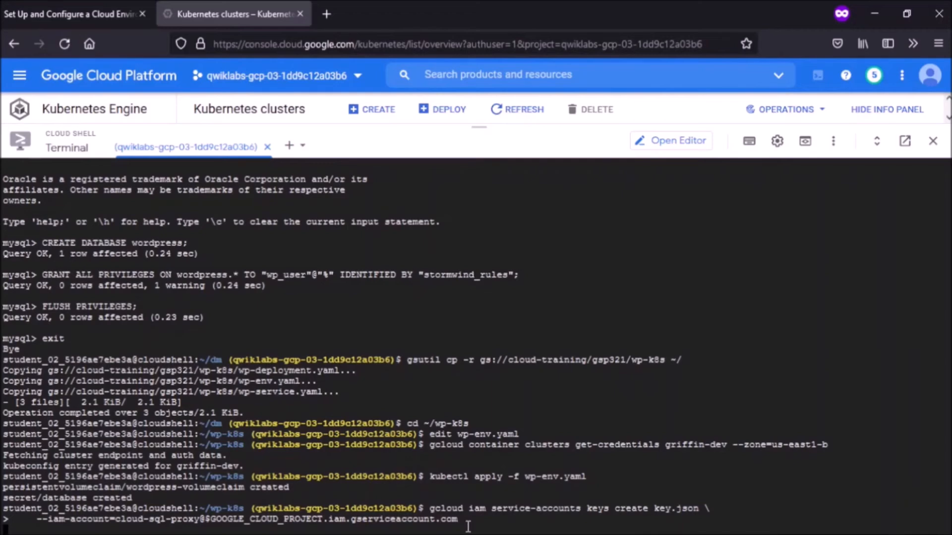
key(ctrl+v)
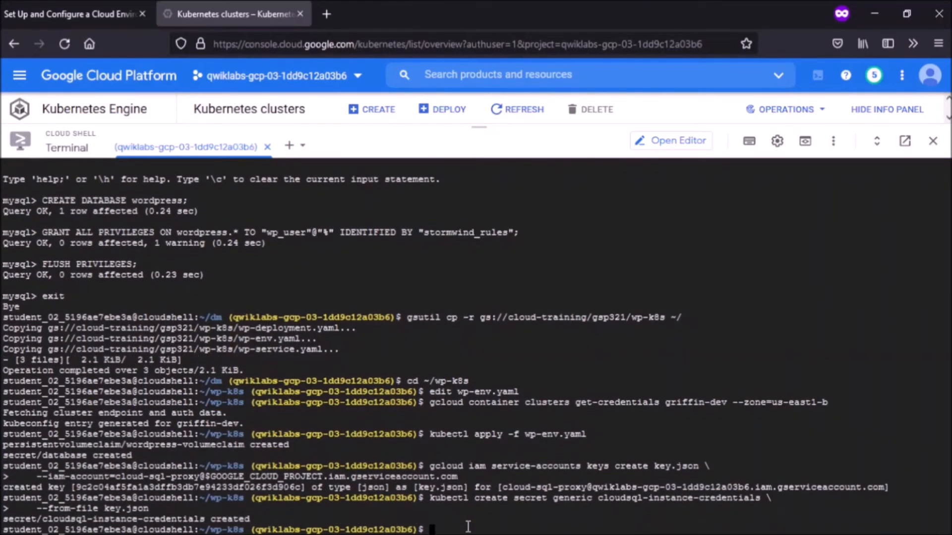
key(ctrl+Page_Up)
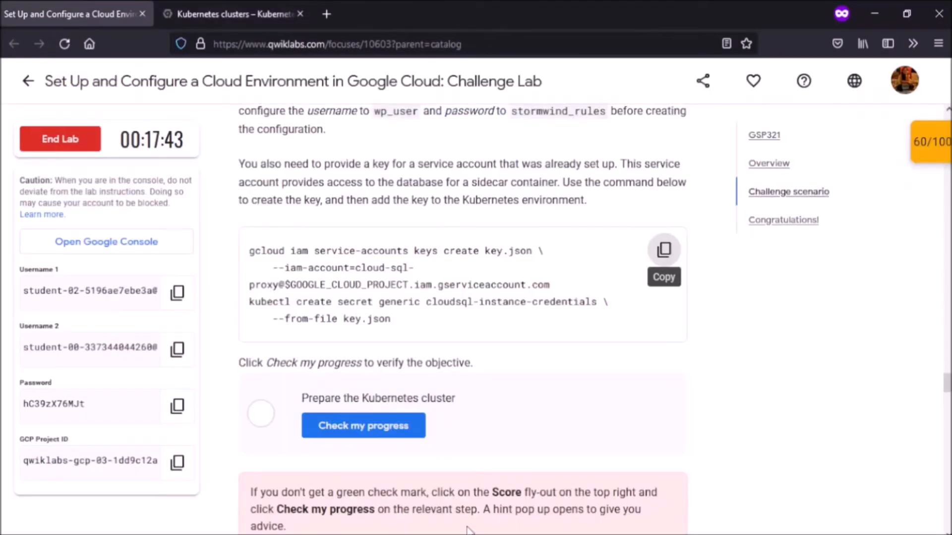
Step: Verify the cluster preparation task, raising the score to 70/100, and bring up Task 7
click(405, 426)
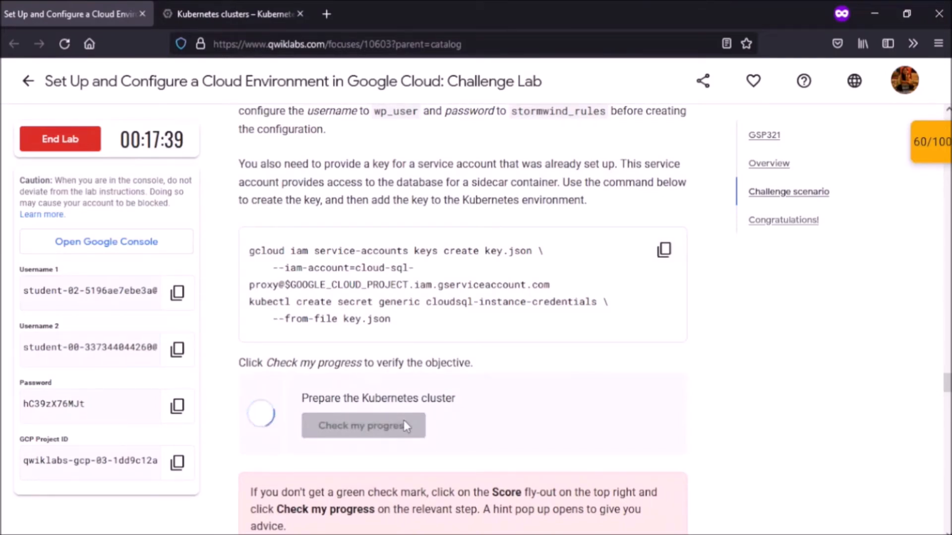
scroll(405, 421, down, 1)
scroll(406, 426, down, 2)
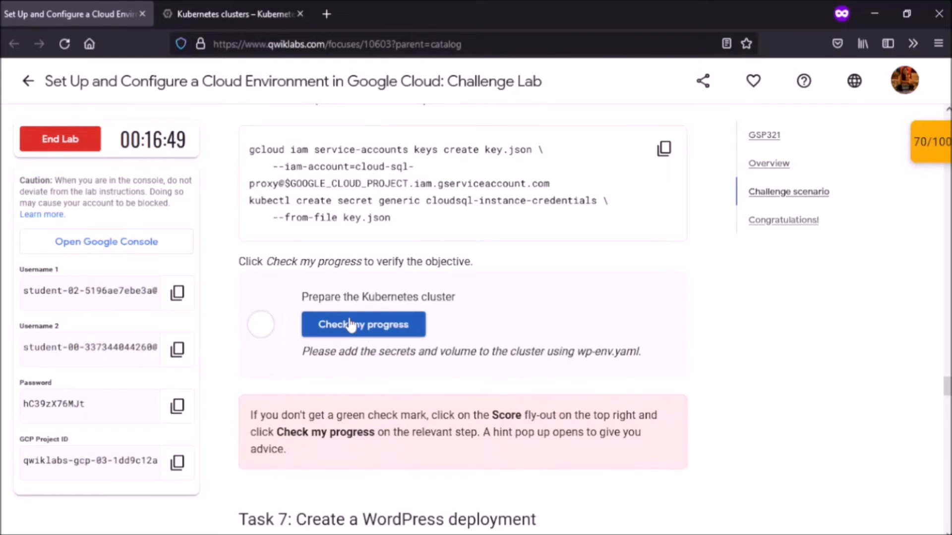
click(352, 324)
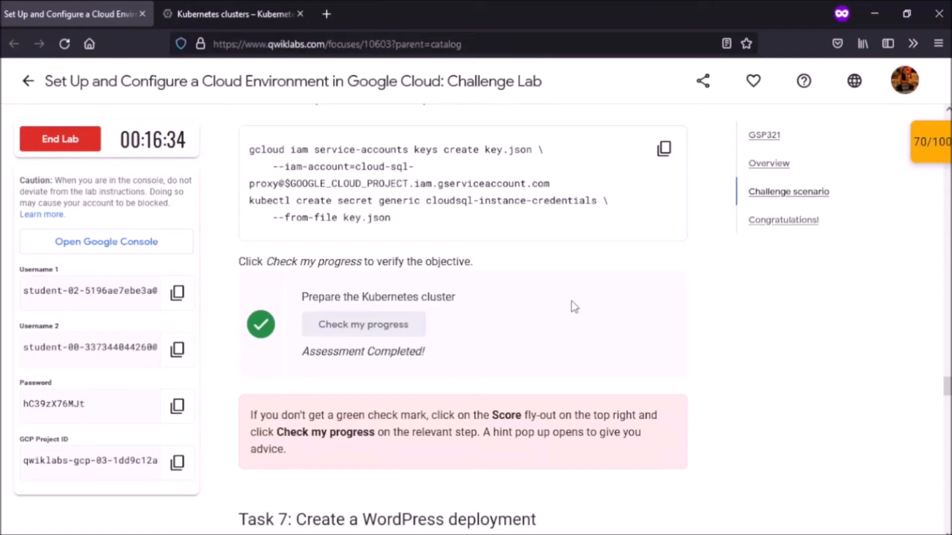
scroll(574, 307, down, 7)
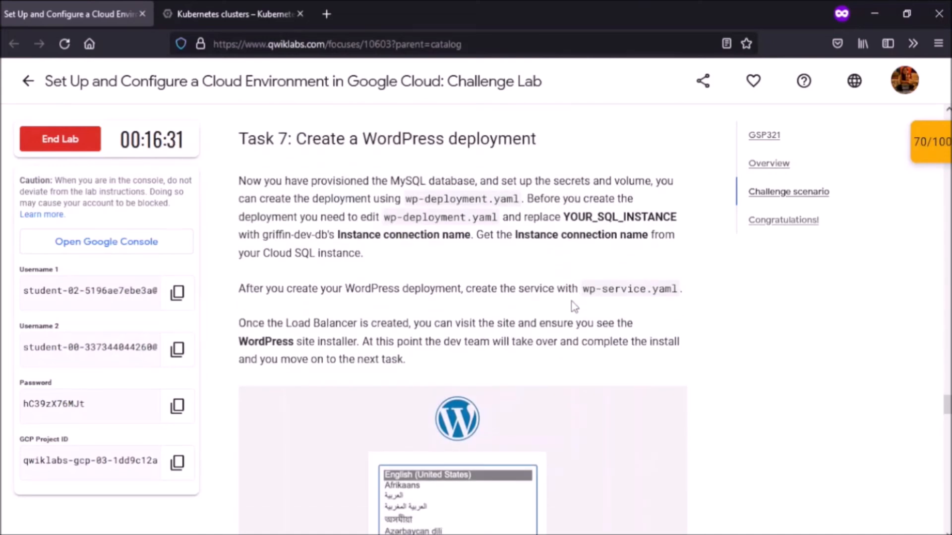
scroll(574, 306, down, 9)
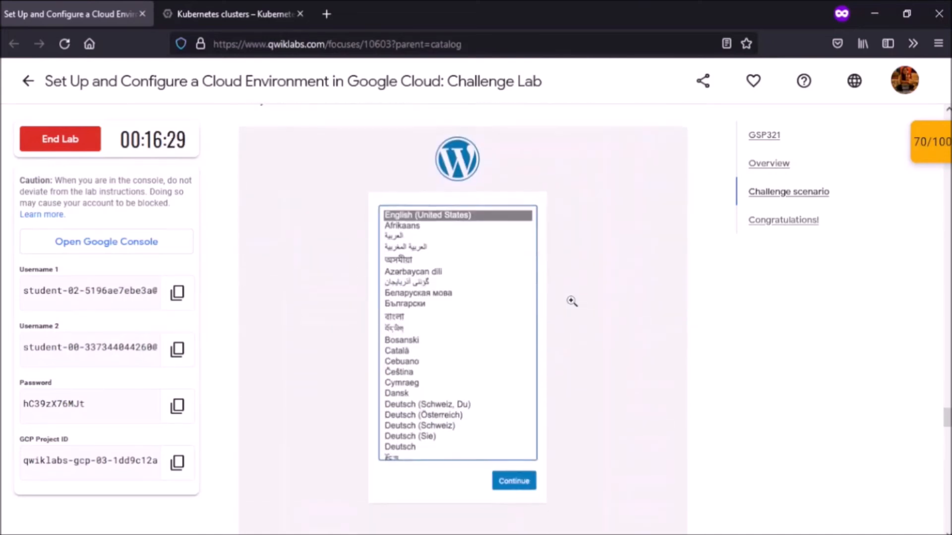
scroll(572, 301, down, 5)
scroll(572, 303, up, 3)
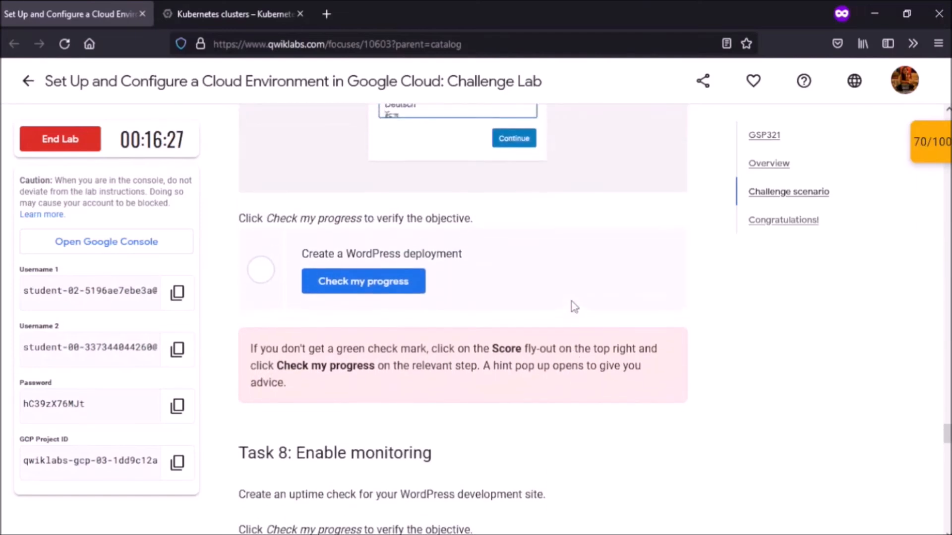
scroll(573, 303, up, 7)
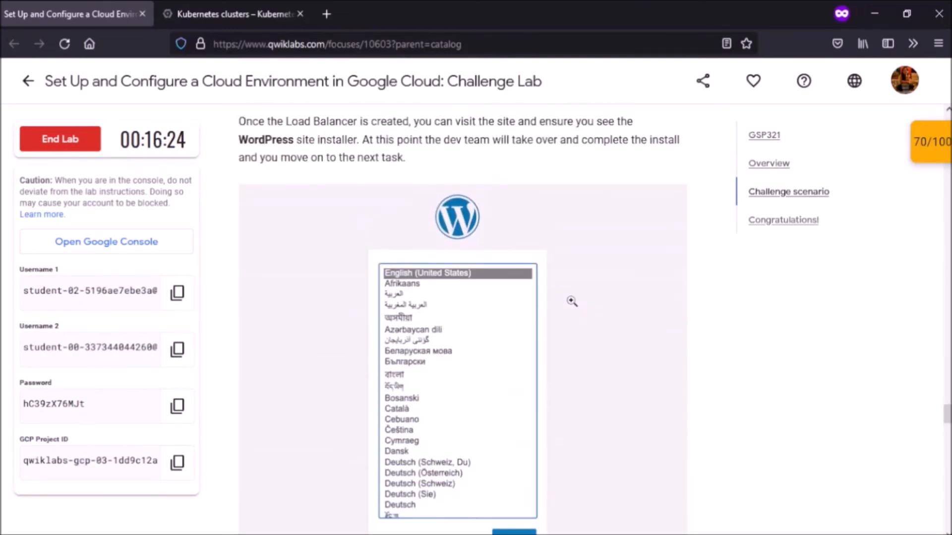
Step: Change into ~/wp-k8s and open wp-deployment.yaml in the editor, showing the cloudsql-proxy settings
key(ctrl+Tab)
text(cd ~/wp-k)
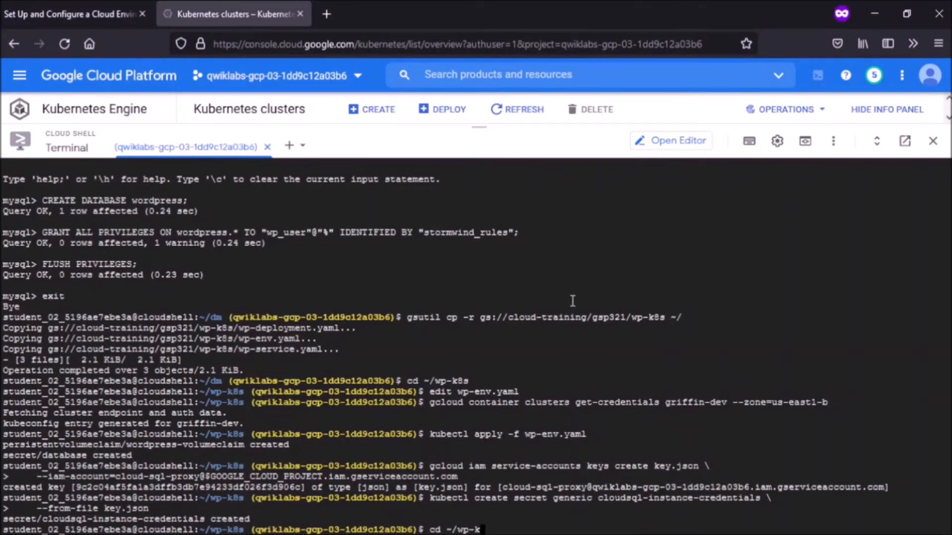
text(8s)
key(Return)
text(edit wp-deployment.yaml)
key(Return)
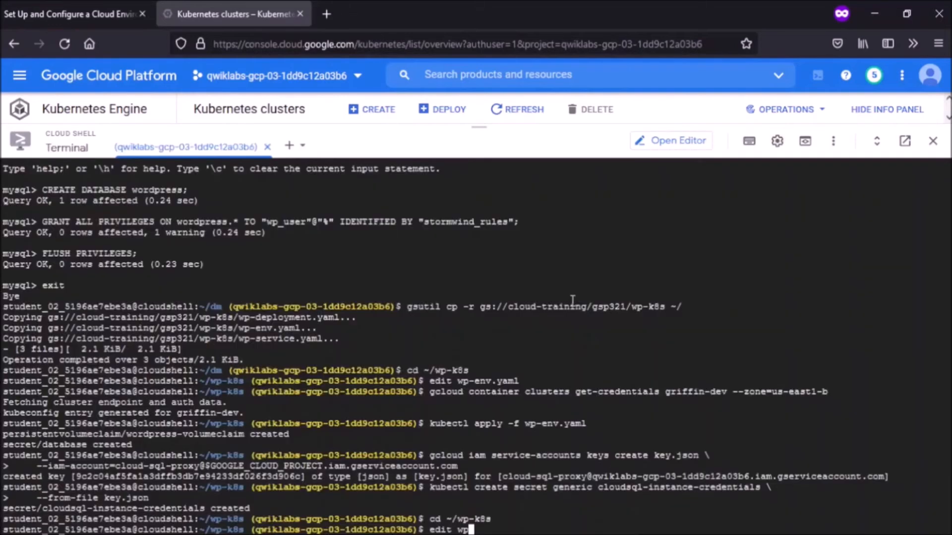
text(-deployment)
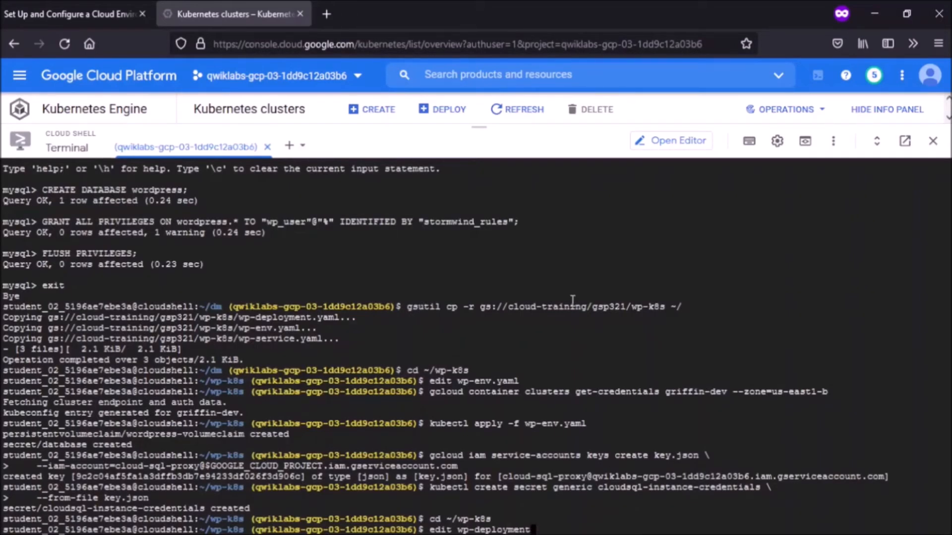
text(.yaml)
key(Return)
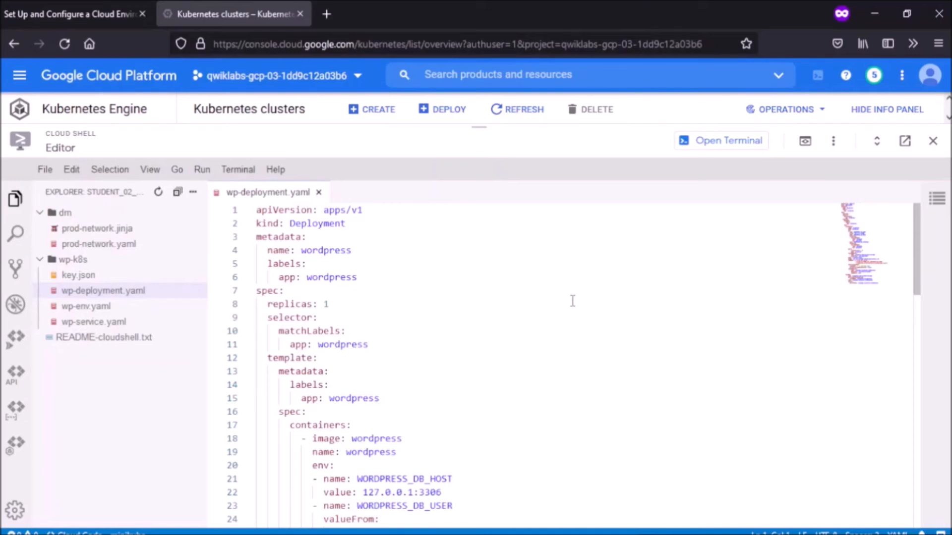
scroll(573, 301, down, 1)
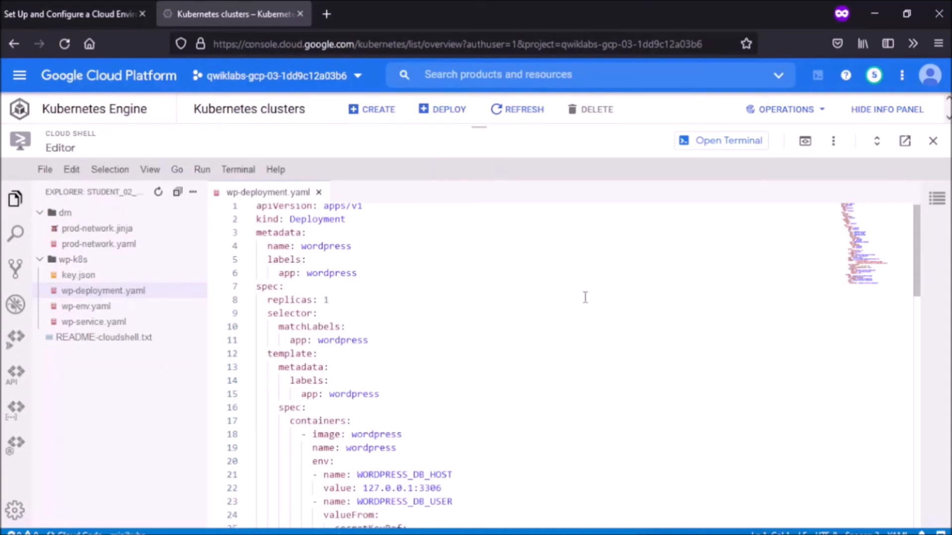
drag(917, 248, 922, 306)
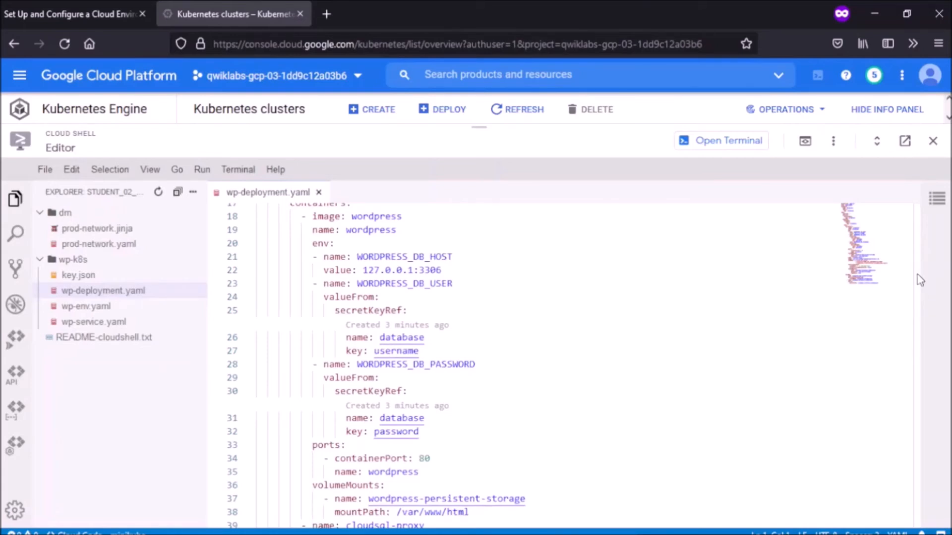
drag(918, 280, 924, 346)
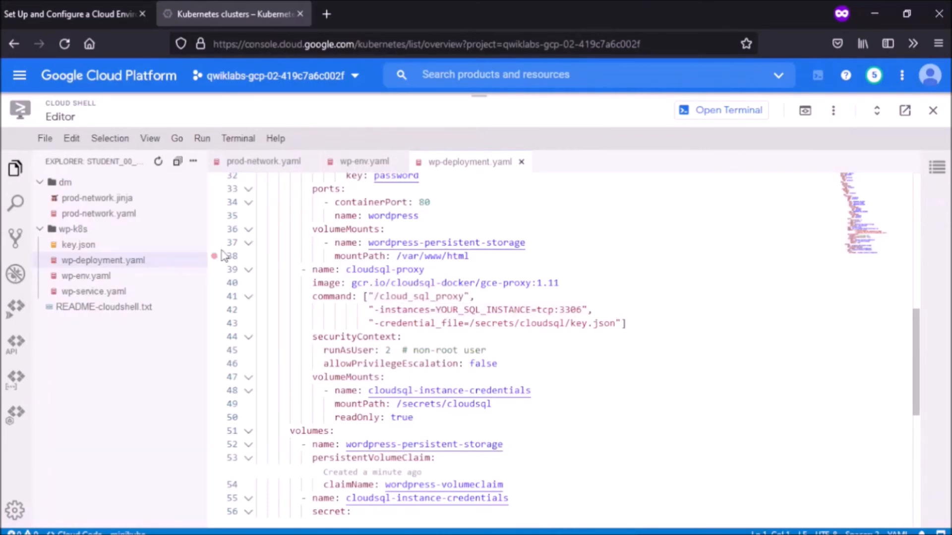
Step: Open the Cloud SQL page in a new browser tab from the navigation menu
click(21, 75)
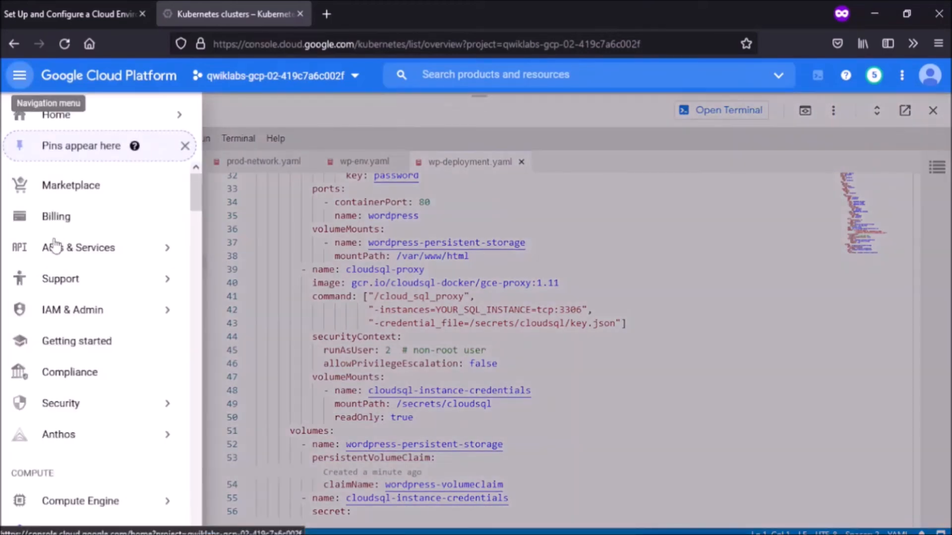
scroll(69, 296, down, 5)
scroll(68, 296, down, 12)
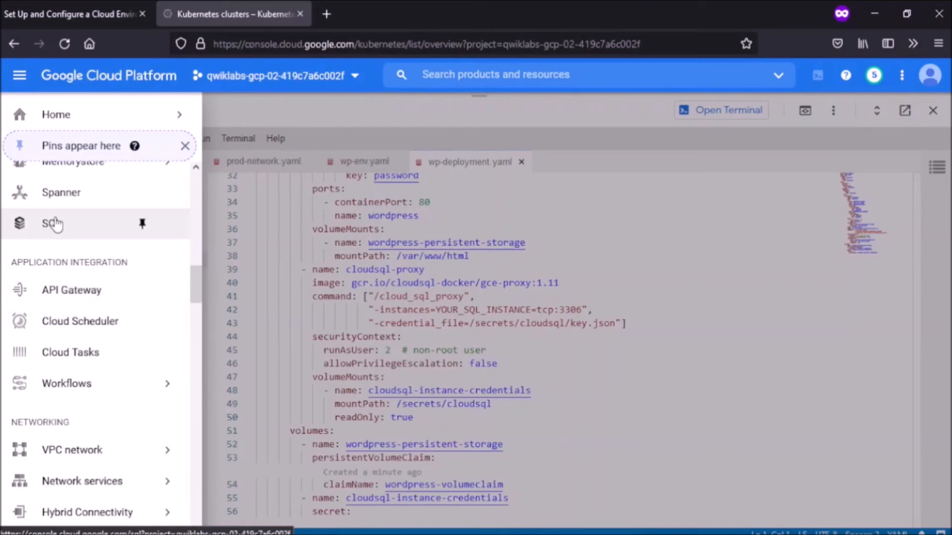
right_click(56, 224)
click(75, 231)
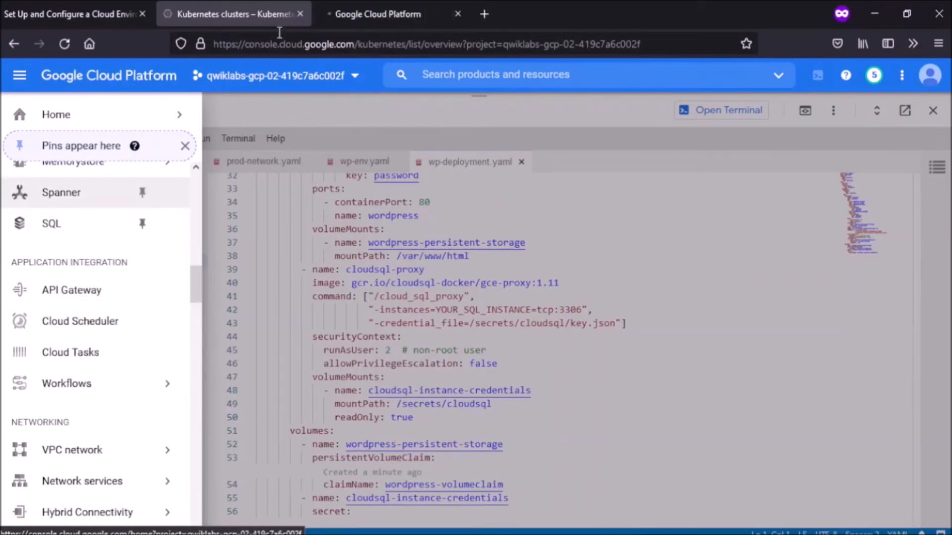
click(357, 11)
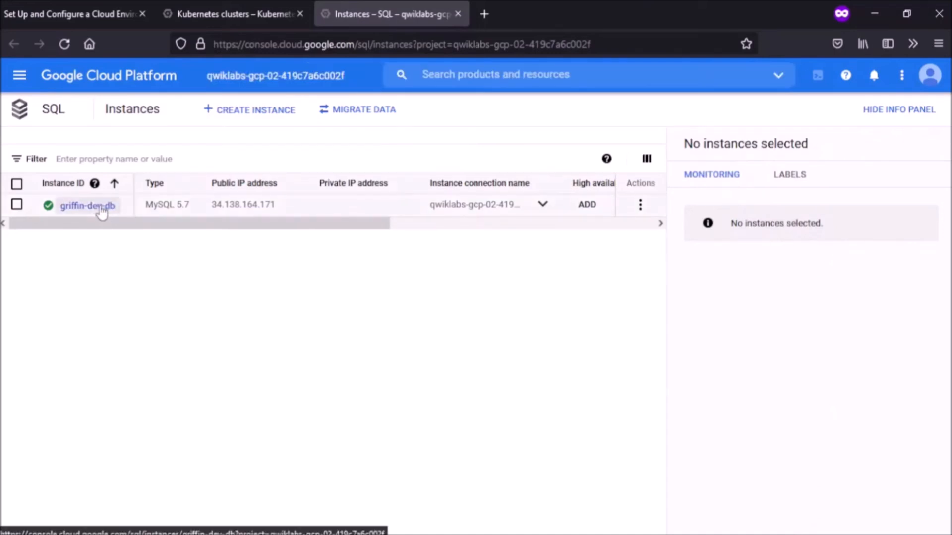
Step: Copy the griffin-dev-db instance's connection name from its overview page
click(93, 210)
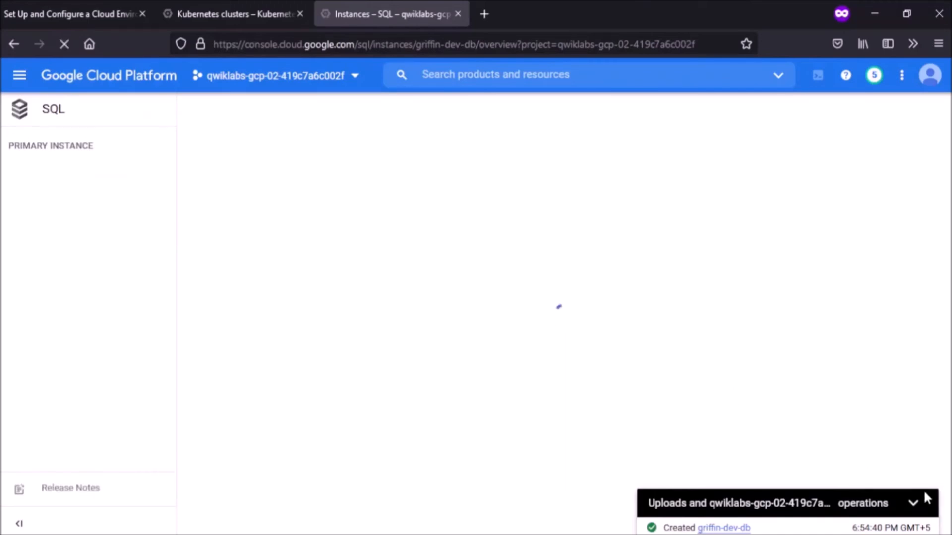
click(913, 503)
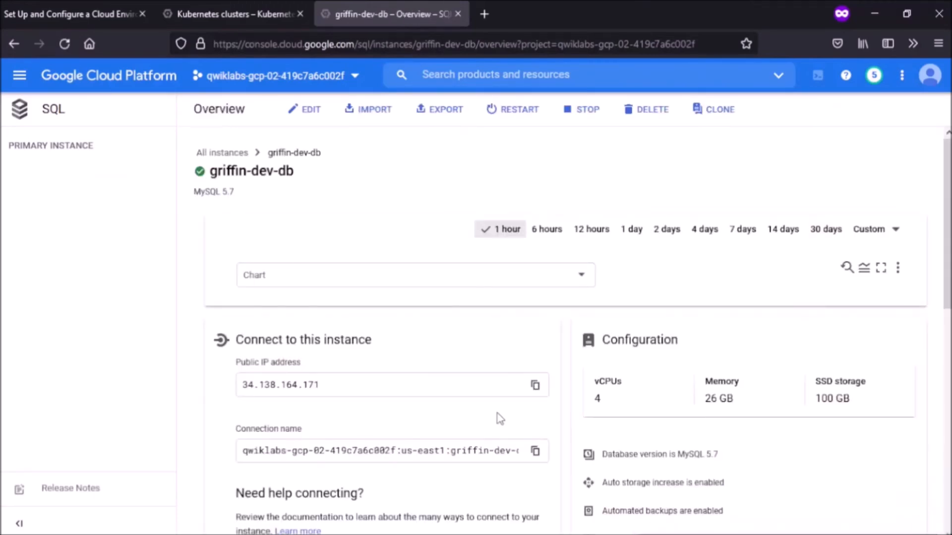
scroll(461, 425, down, 2)
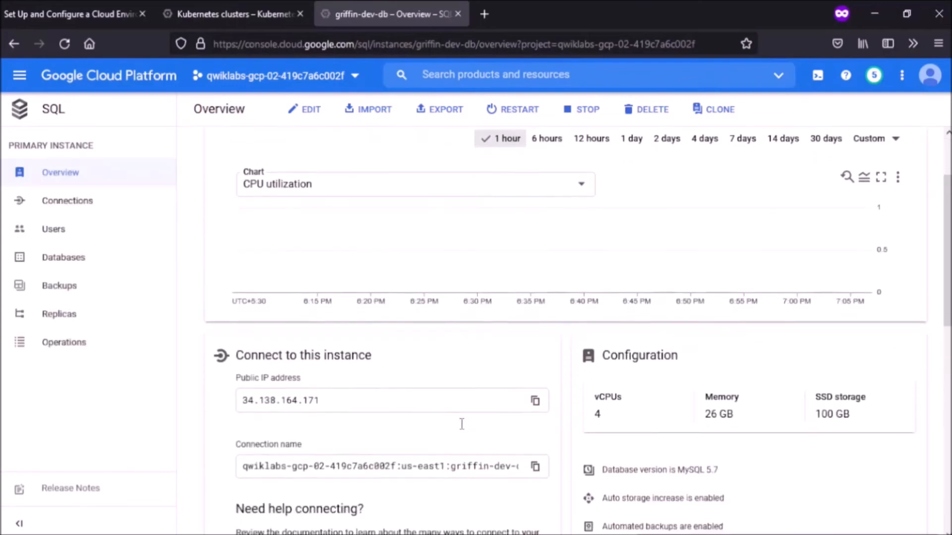
scroll(461, 425, down, 2)
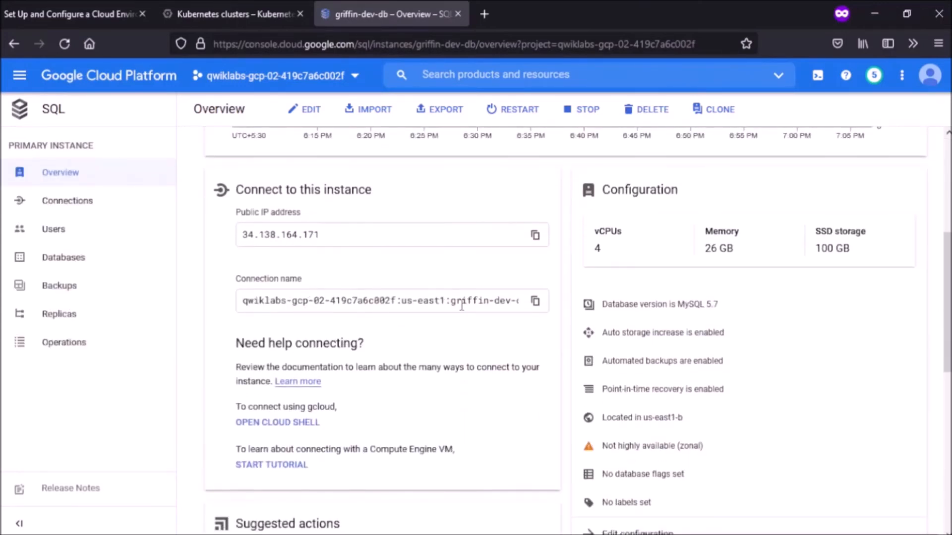
click(535, 300)
Step: Paste the griffin-dev-db connection name over YOUR_SQL_INSTANCE on line 42 of wp-deployment.yaml
click(215, 8)
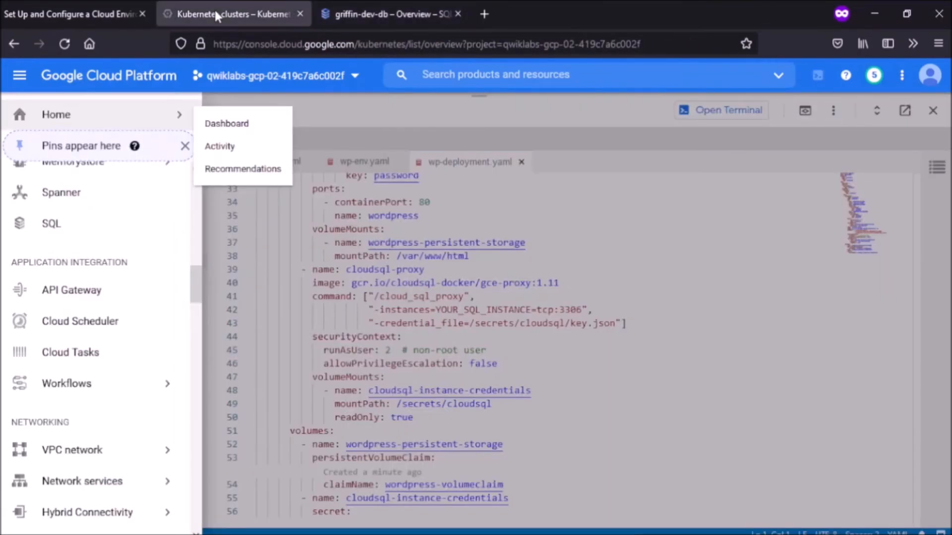
click(590, 389)
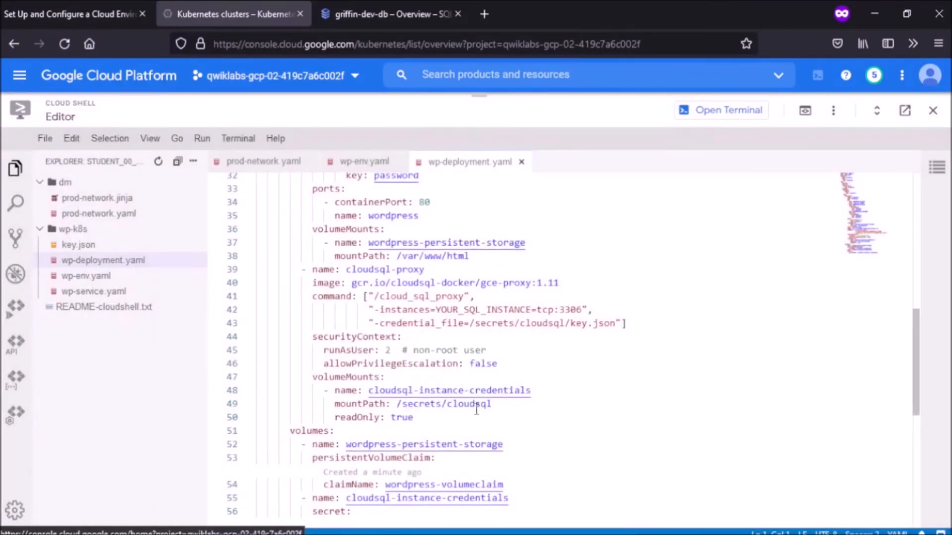
drag(436, 310, 532, 310)
key(ctrl+v)
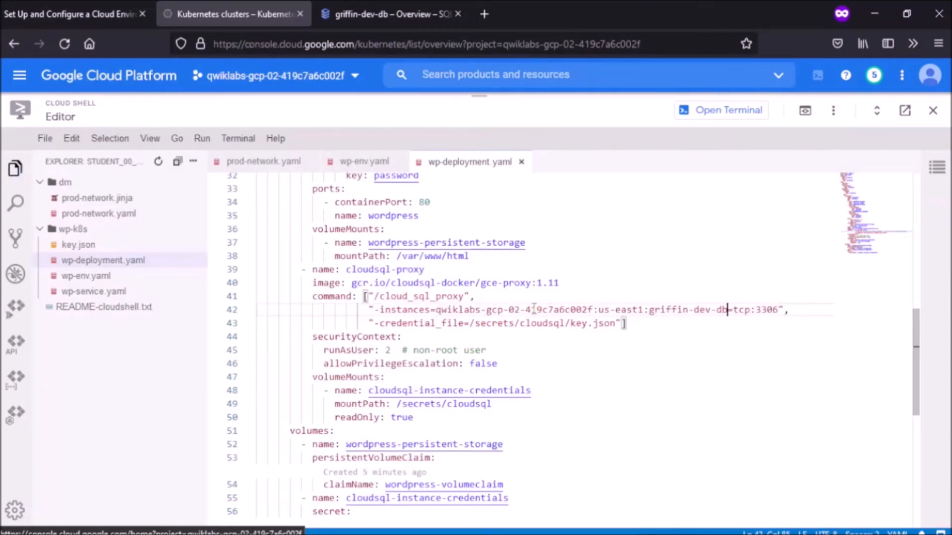
click(717, 114)
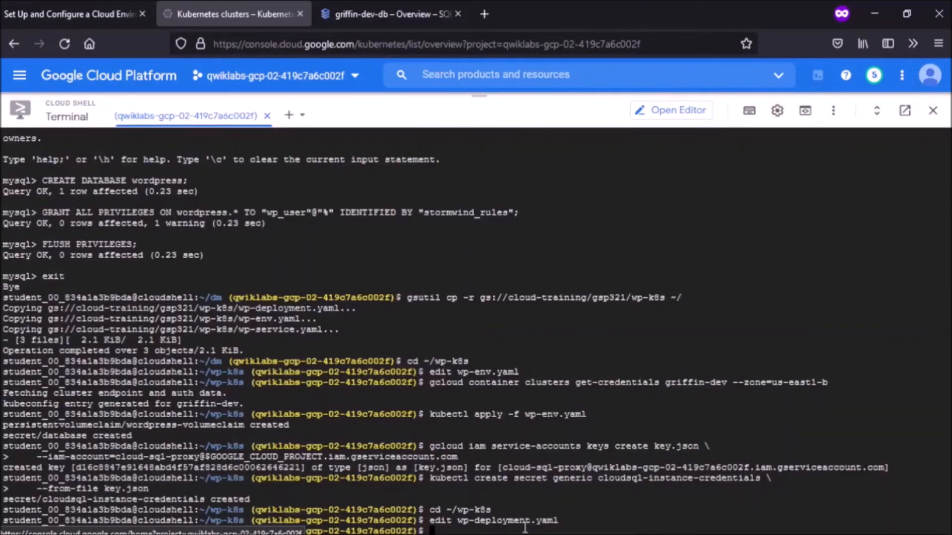
Step: Run kubectl create -f on wp-deployment.yaml and wp-service.yaml
drag(480, 94, 480, 252)
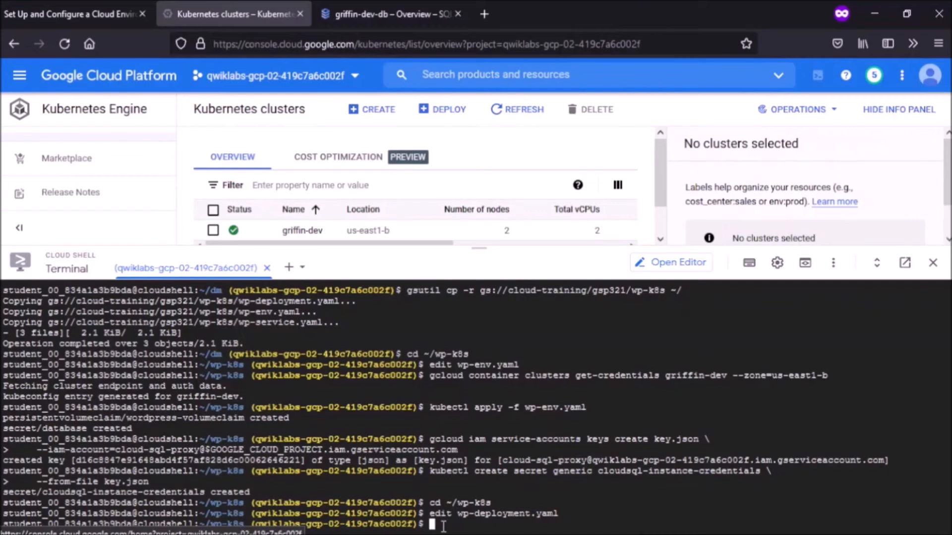
text(kubectl create -f wp-deployment.yaml)
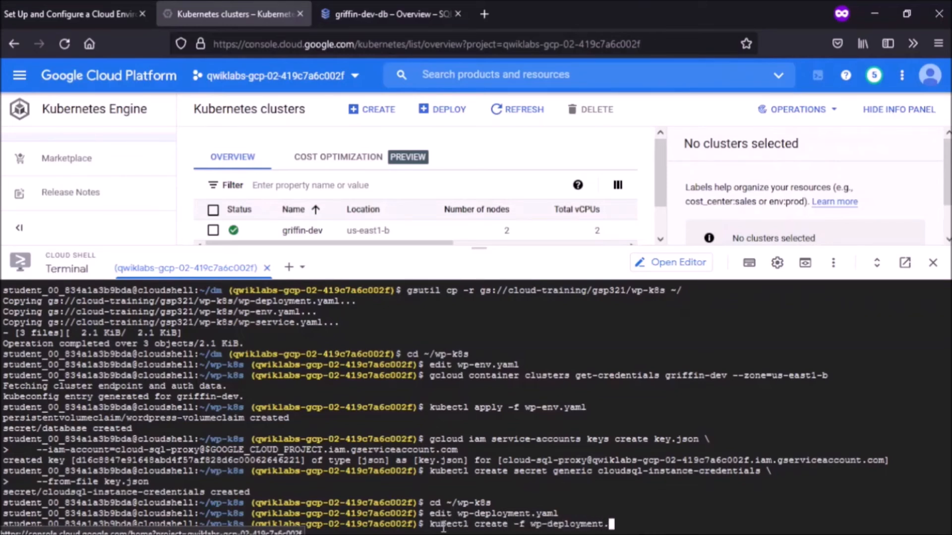
key(Return)
text(kubectl create -f wp-)
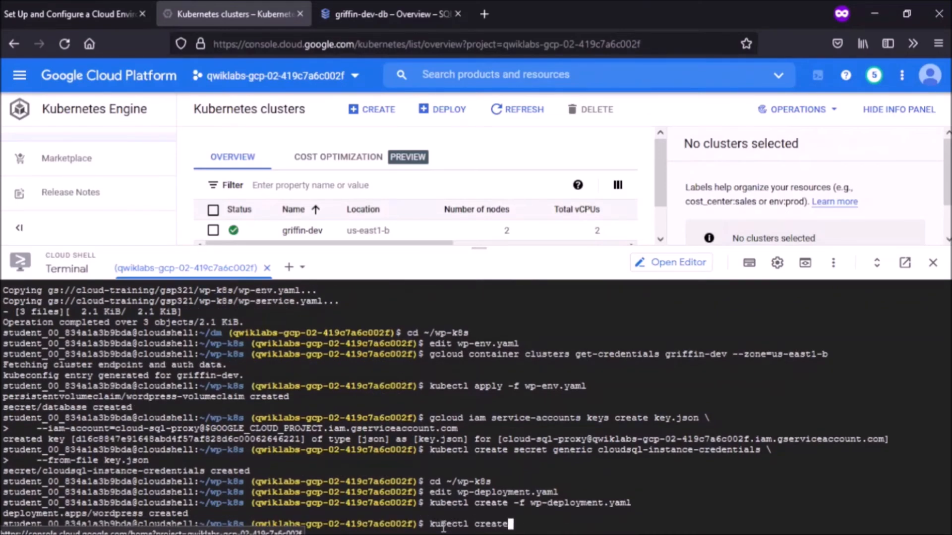
text(service.yaml)
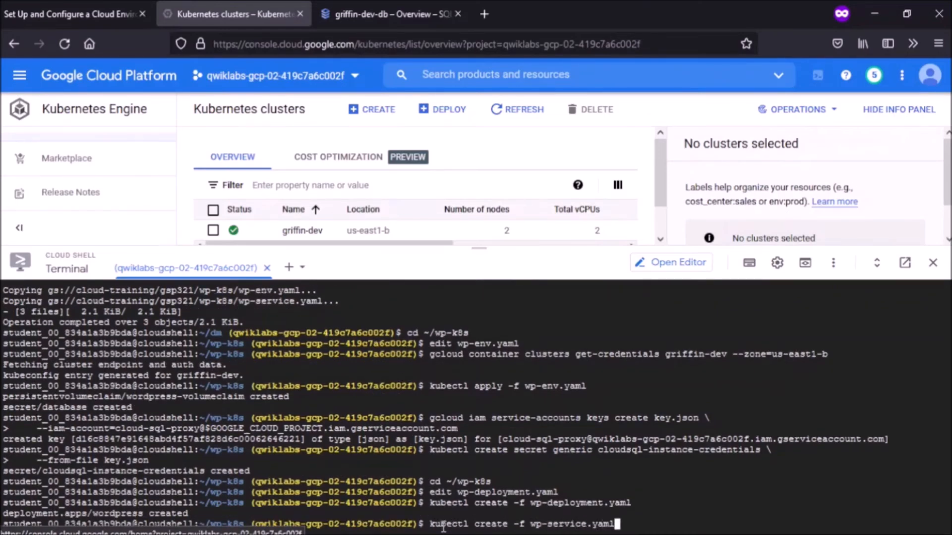
key(Return)
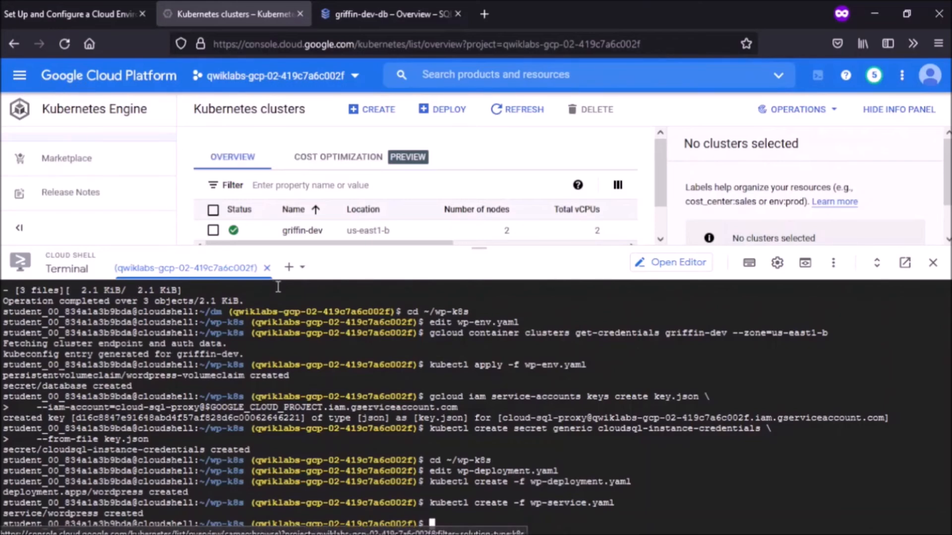
Step: Open the wordpress service's external endpoint 35.237.139.231:80 from Services & Ingress
drag(478, 248, 476, 370)
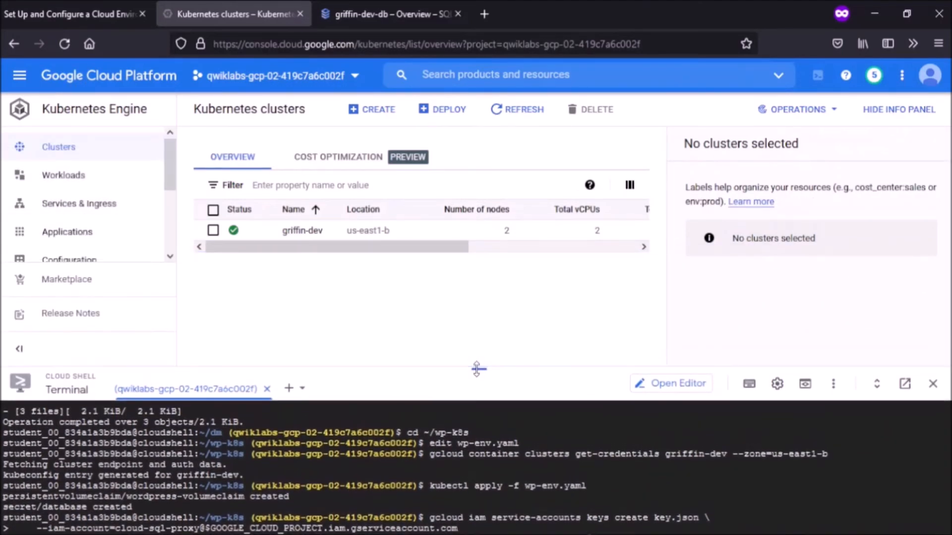
click(60, 208)
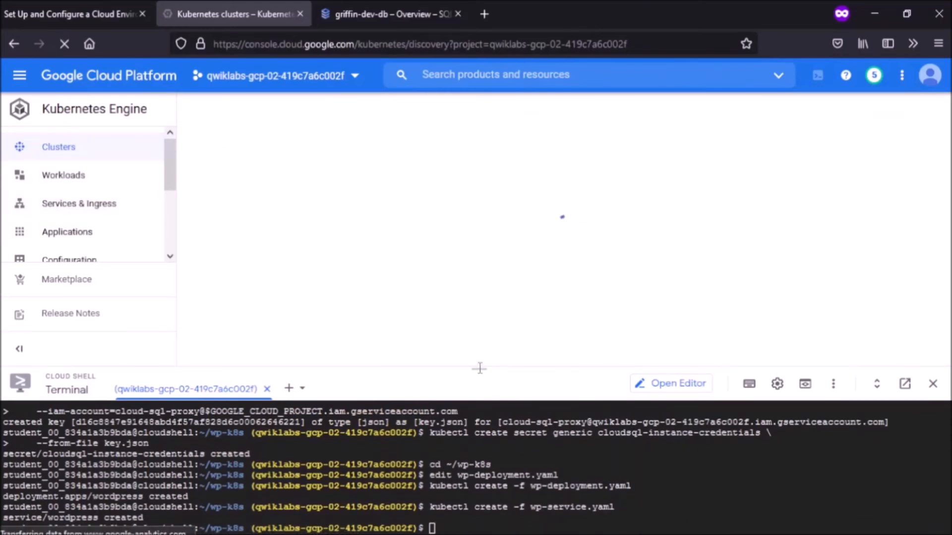
drag(480, 368, 480, 418)
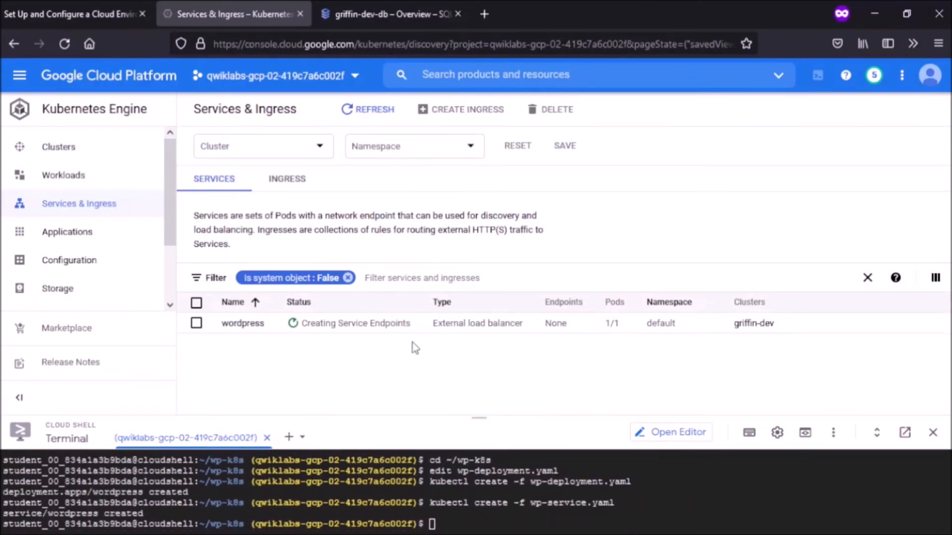
click(242, 325)
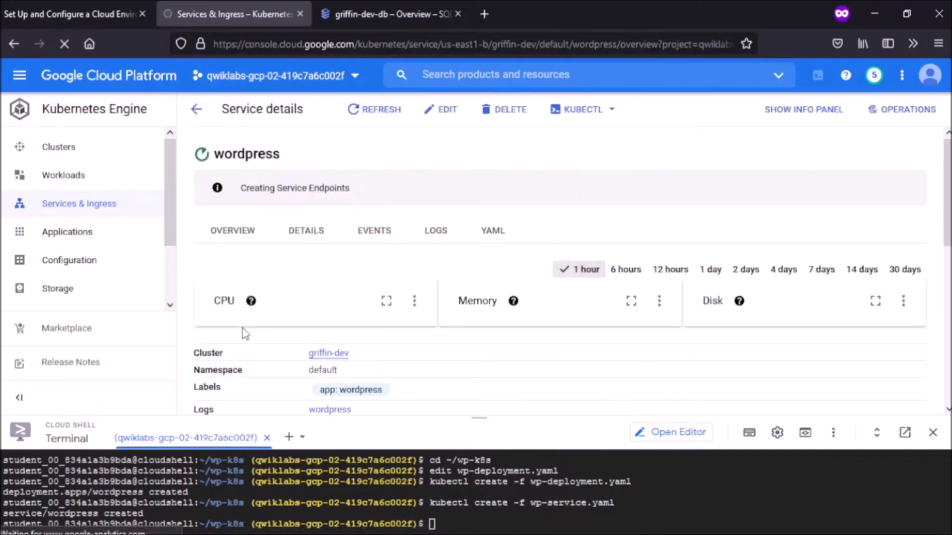
drag(463, 418, 462, 375)
click(353, 115)
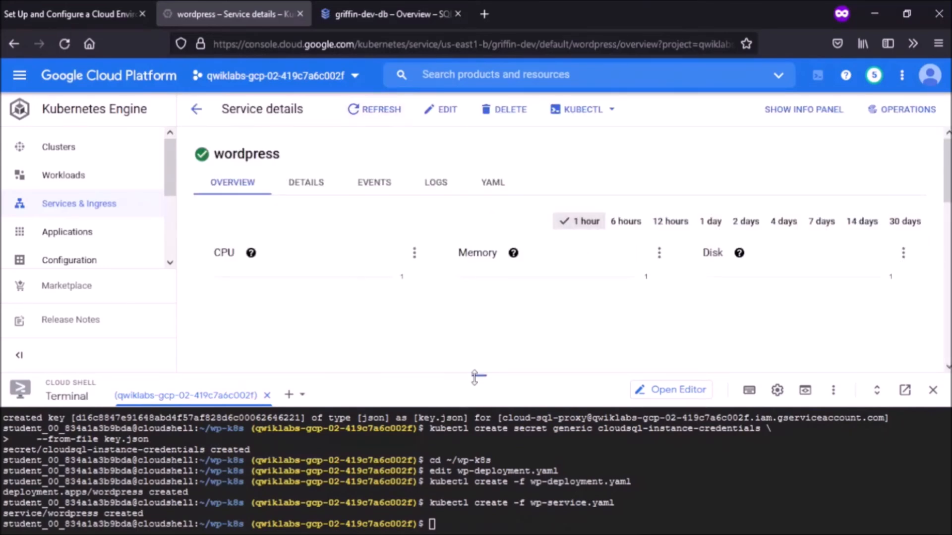
drag(477, 377, 475, 460)
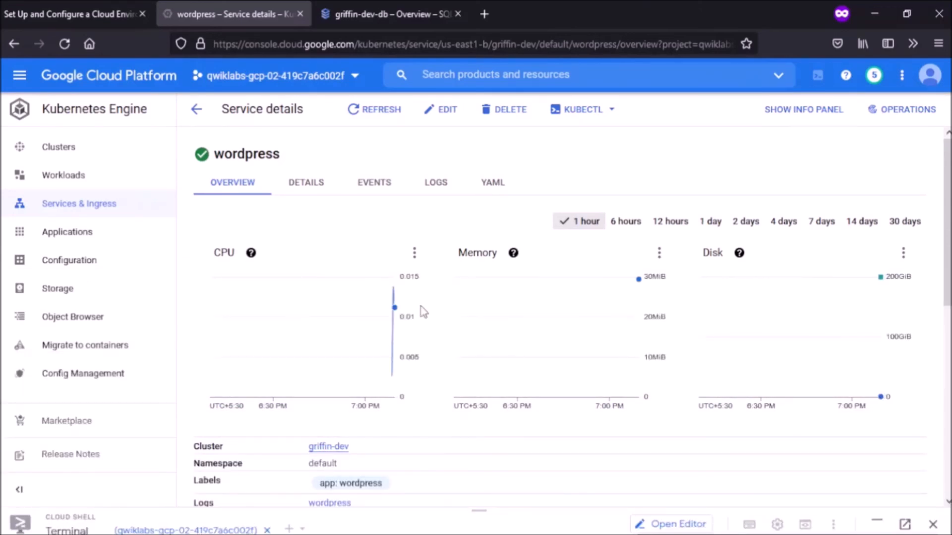
scroll(422, 312, down, 4)
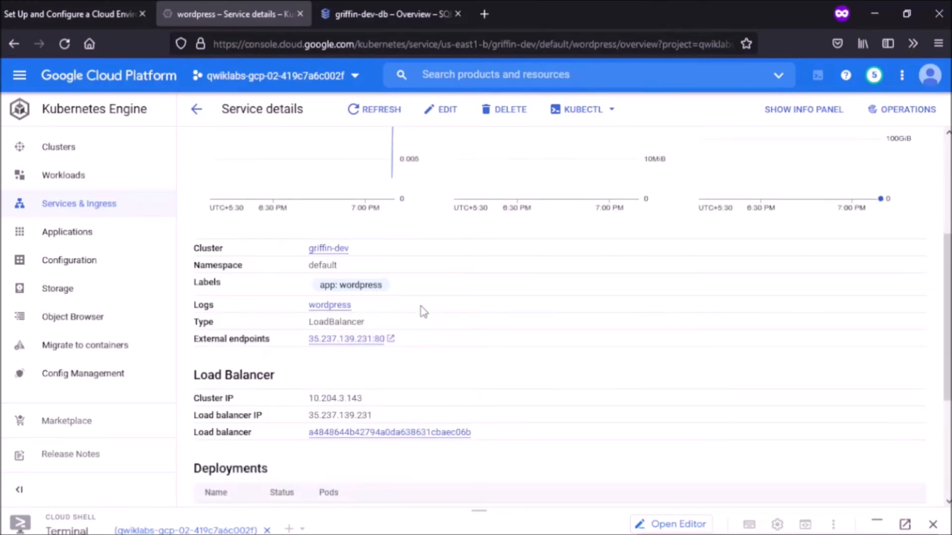
click(391, 339)
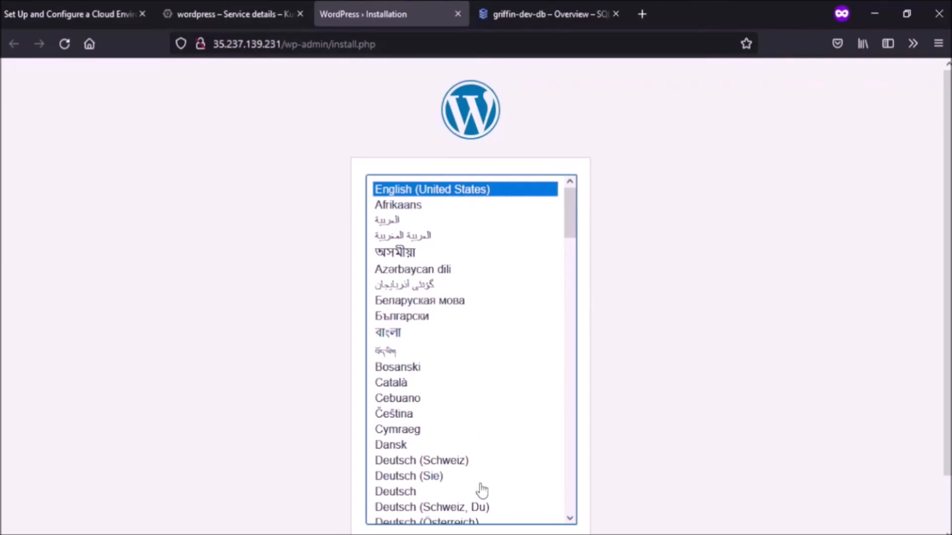
Step: Verify Task 7, Create a WordPress deployment, until Assessment Completed shows
click(85, 12)
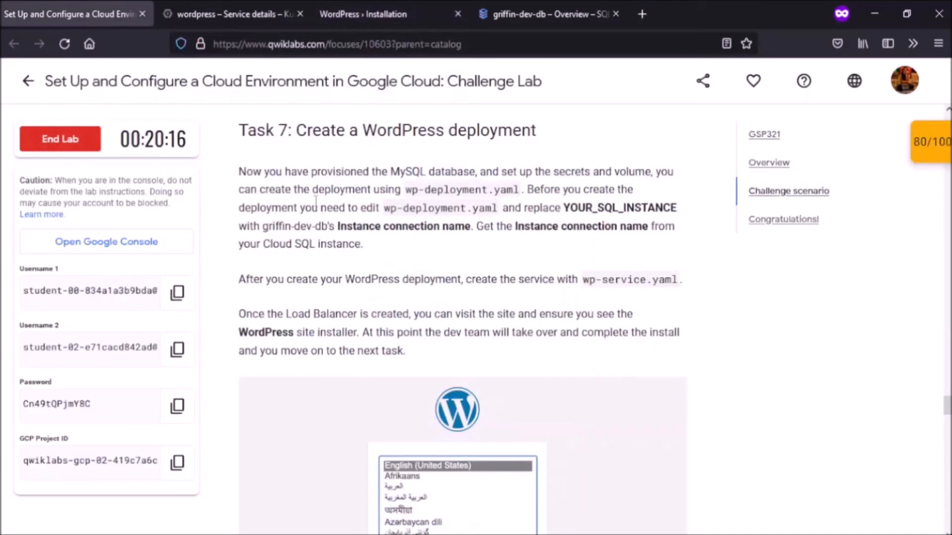
scroll(385, 262, up, 10)
scroll(385, 262, down, 3)
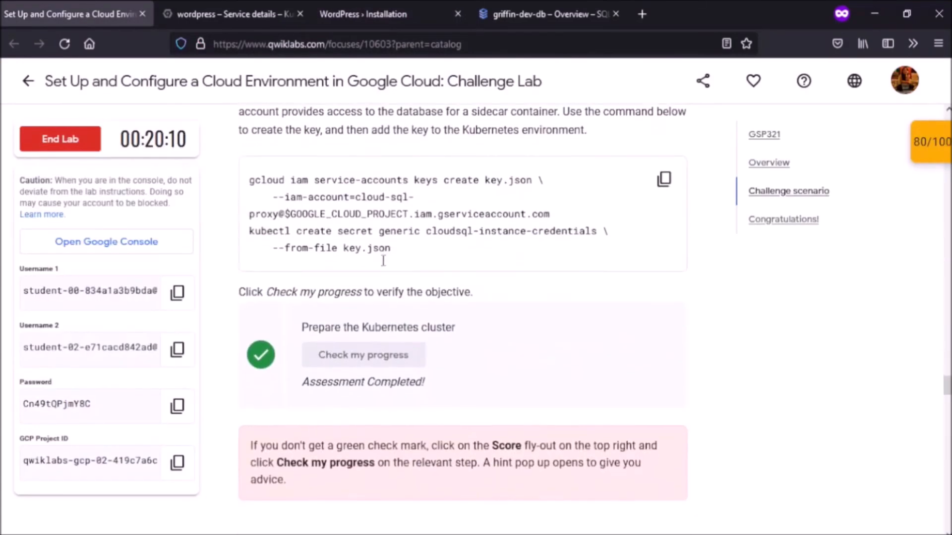
scroll(383, 262, down, 10)
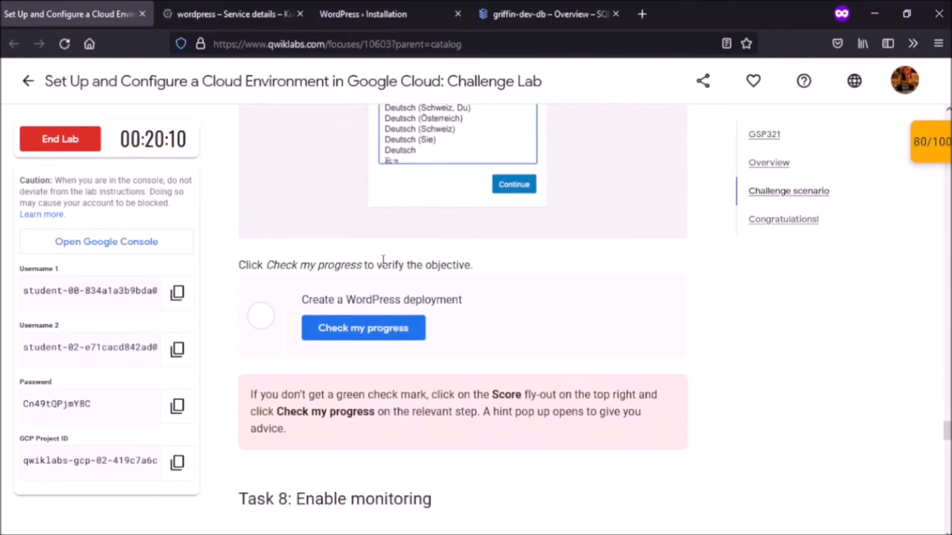
click(368, 327)
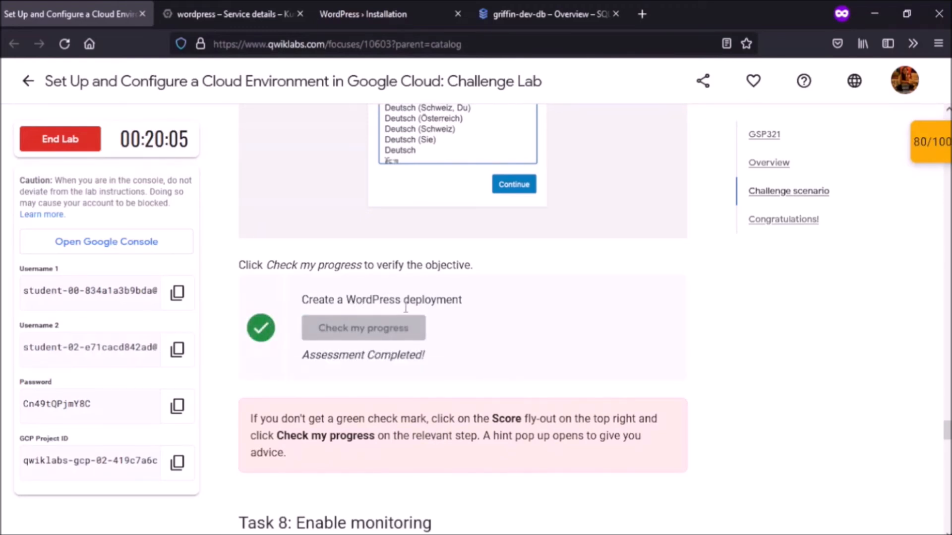
scroll(406, 308, down, 8)
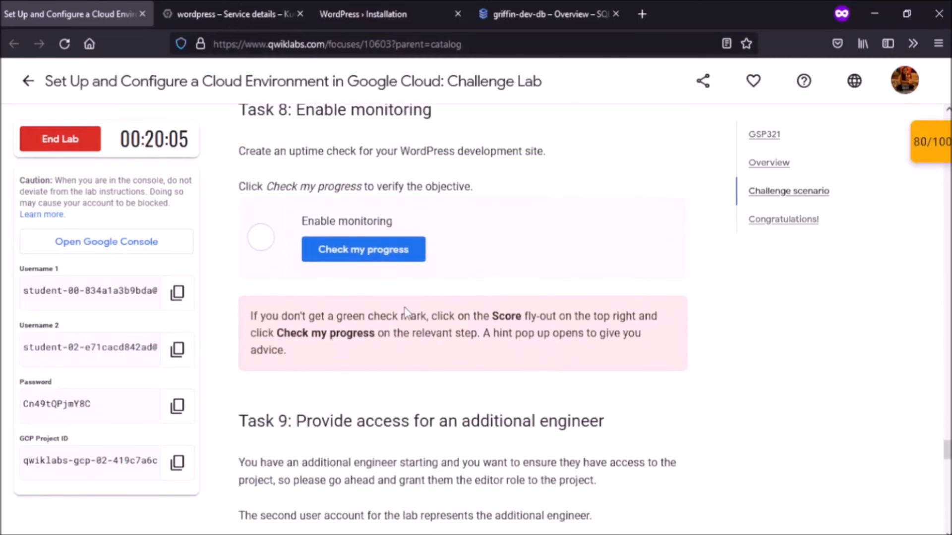
scroll(405, 311, up, 1)
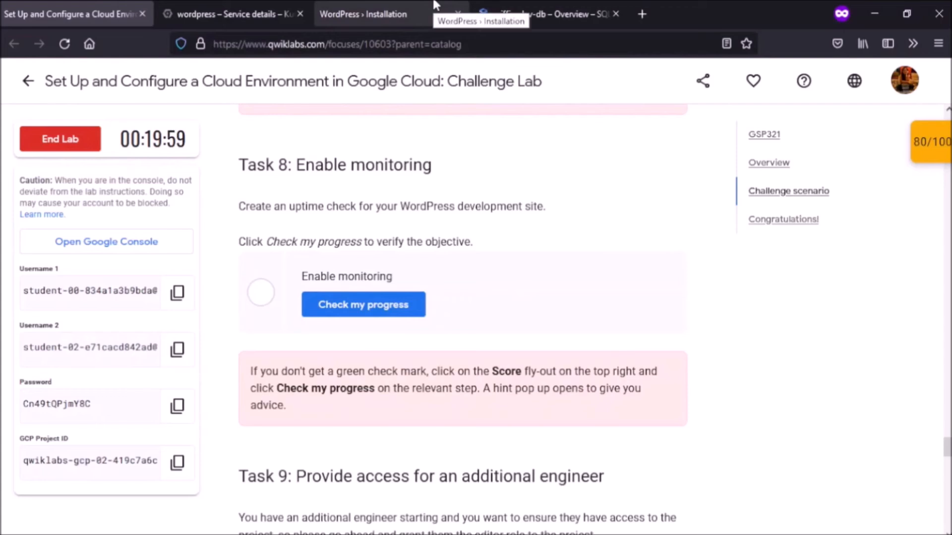
Step: Go to Monitoring and open the project's empty Uptime checks list
click(219, 5)
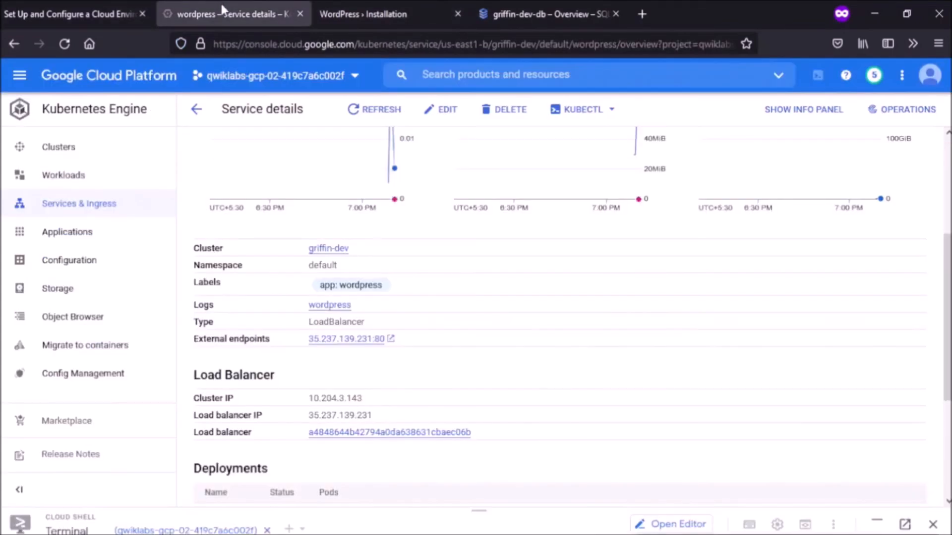
click(21, 77)
scroll(45, 192, down, 2)
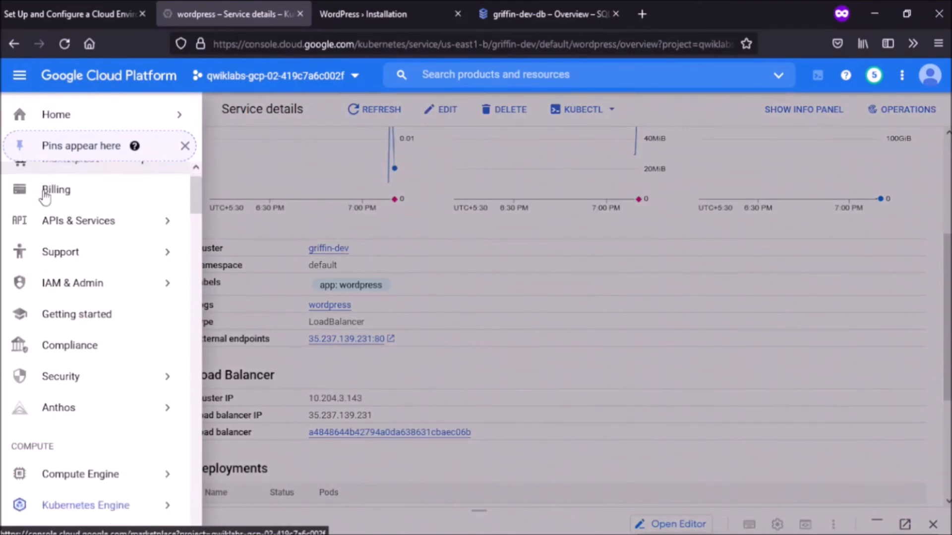
scroll(45, 195, down, 15)
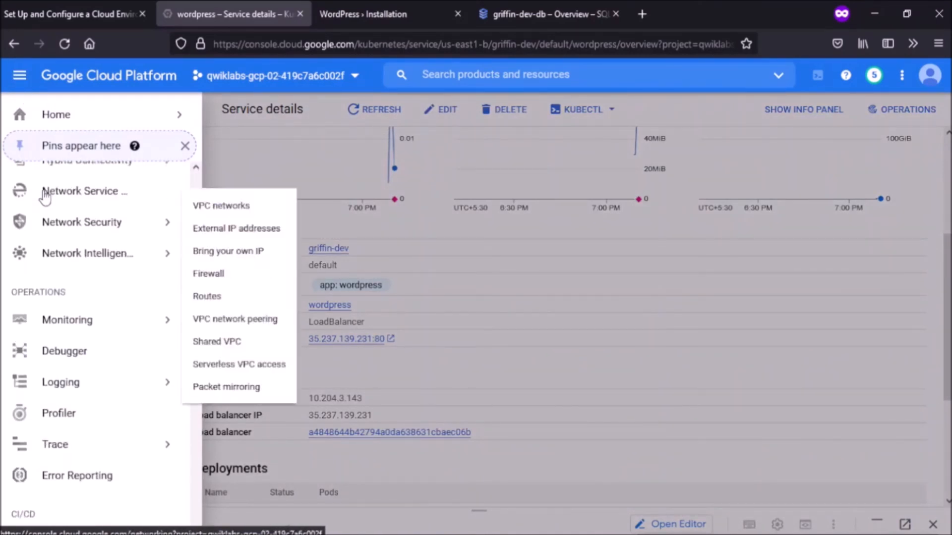
click(82, 311)
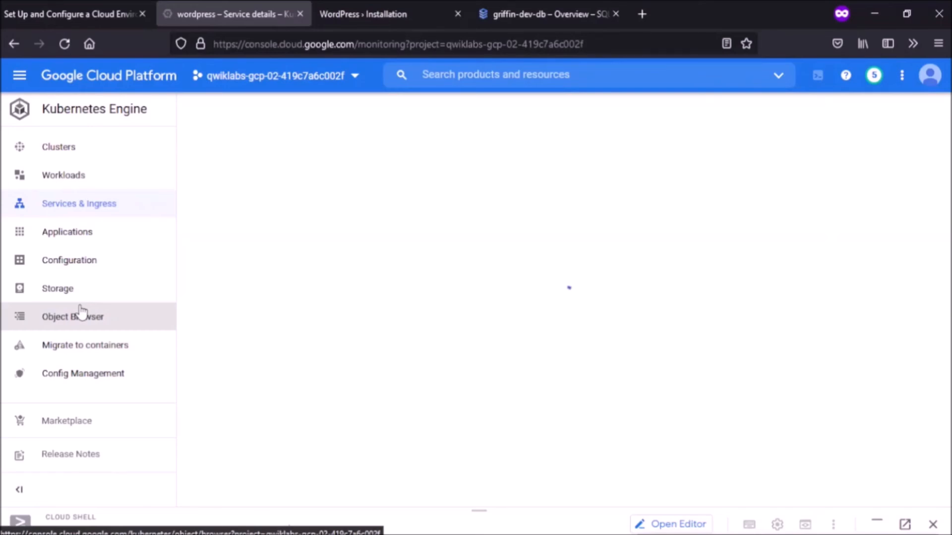
click(19, 6)
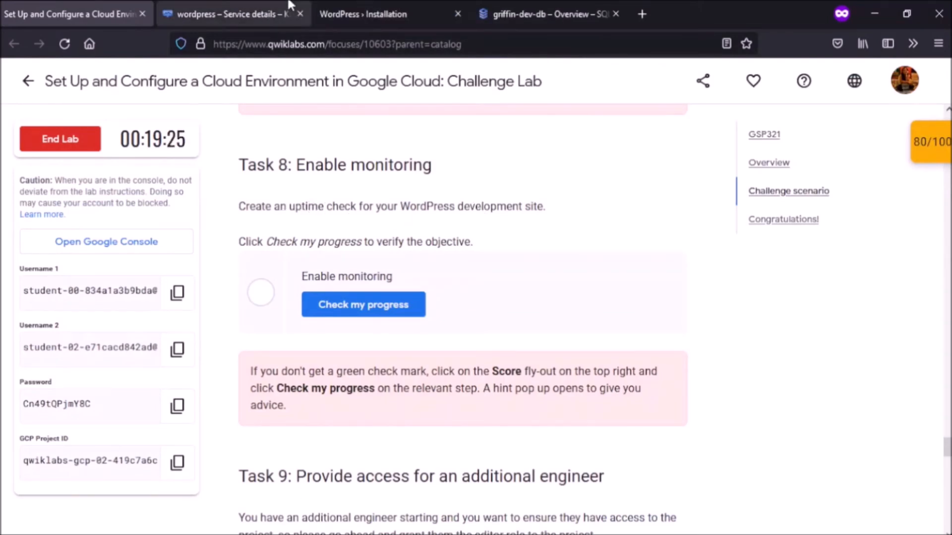
click(248, 7)
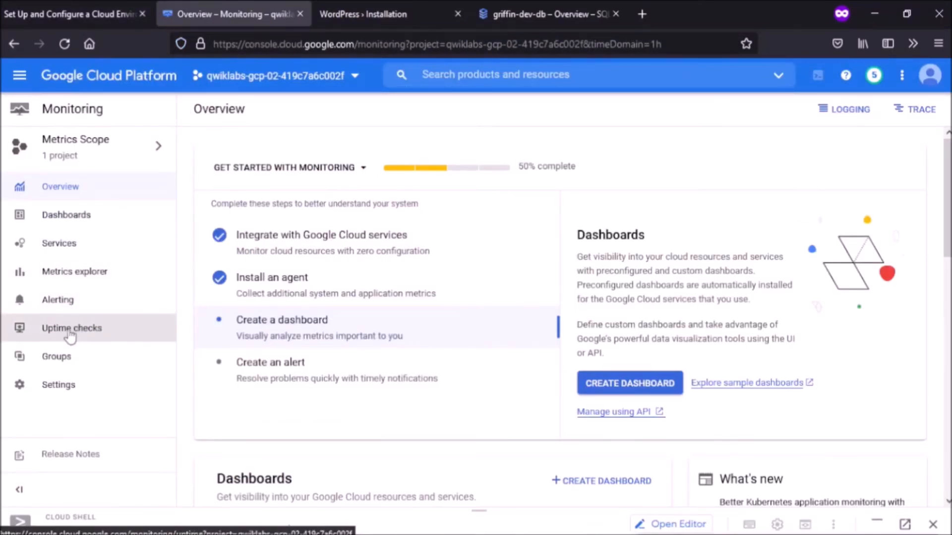
click(70, 330)
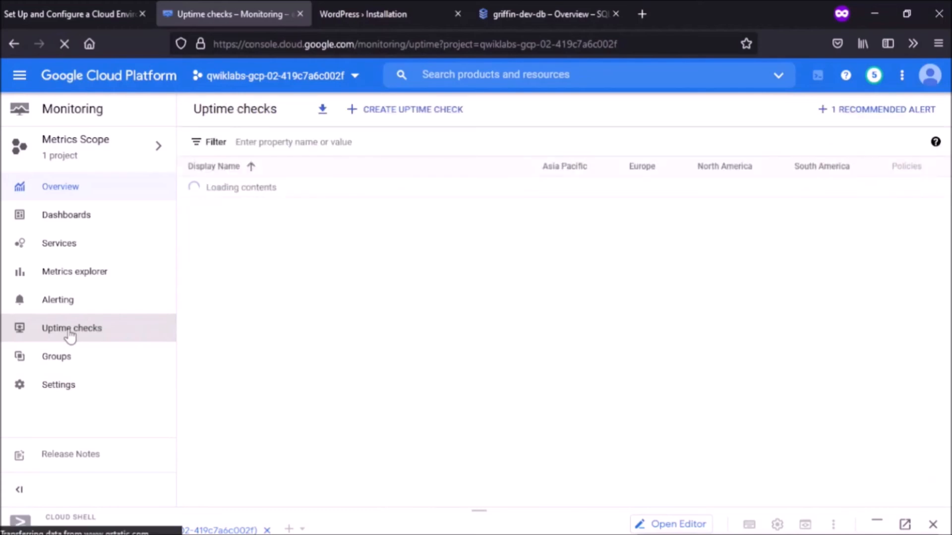
Step: Start a new uptime check titled WordPress Uptime
click(407, 109)
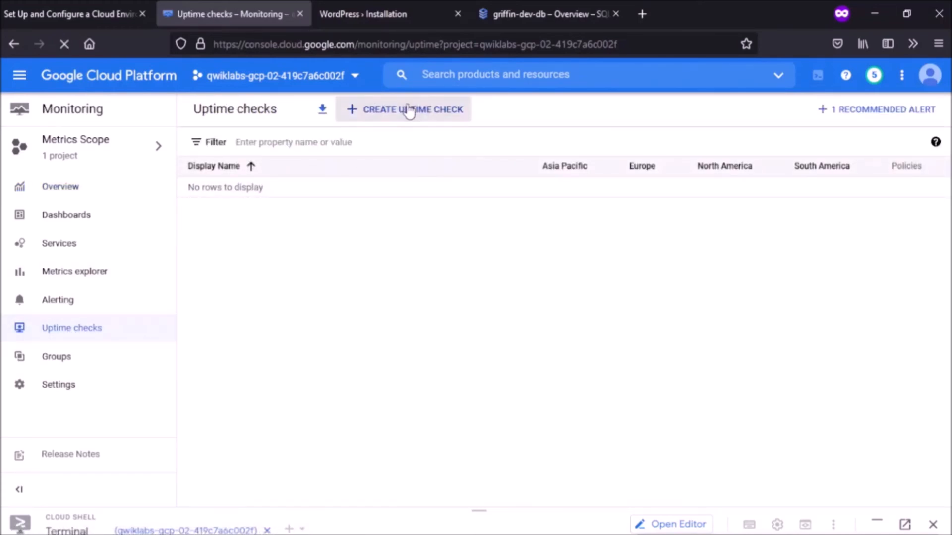
click(725, 177)
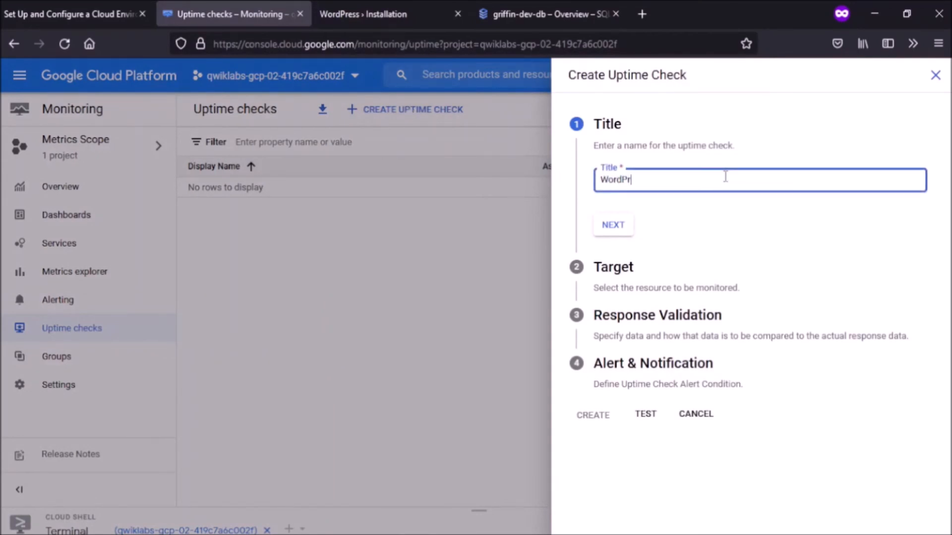
text(WordPress Update)
text(ime)
click(614, 226)
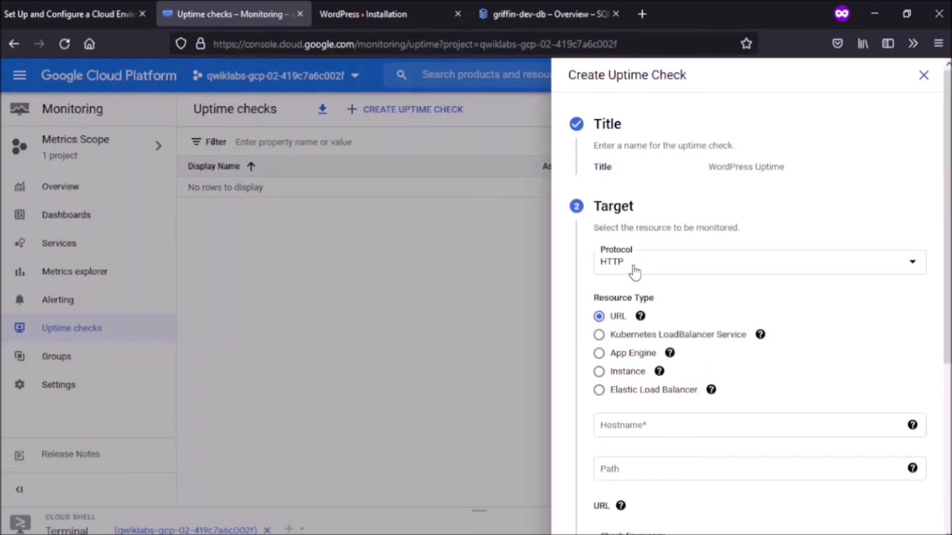
scroll(635, 271, down, 3)
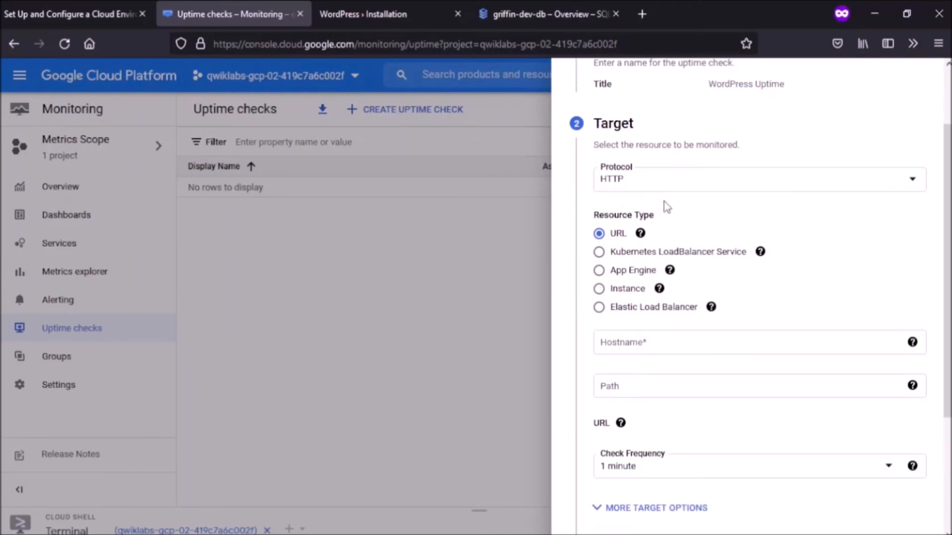
scroll(666, 207, down, 1)
scroll(667, 207, down, 2)
mouse_move(665, 207)
scroll(664, 207, down, 1)
scroll(664, 207, down, 2)
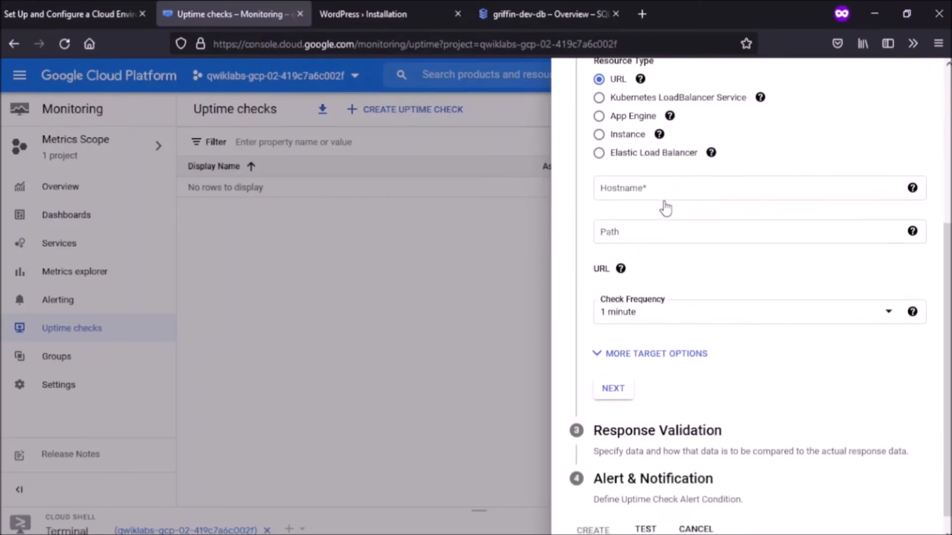
click(668, 189)
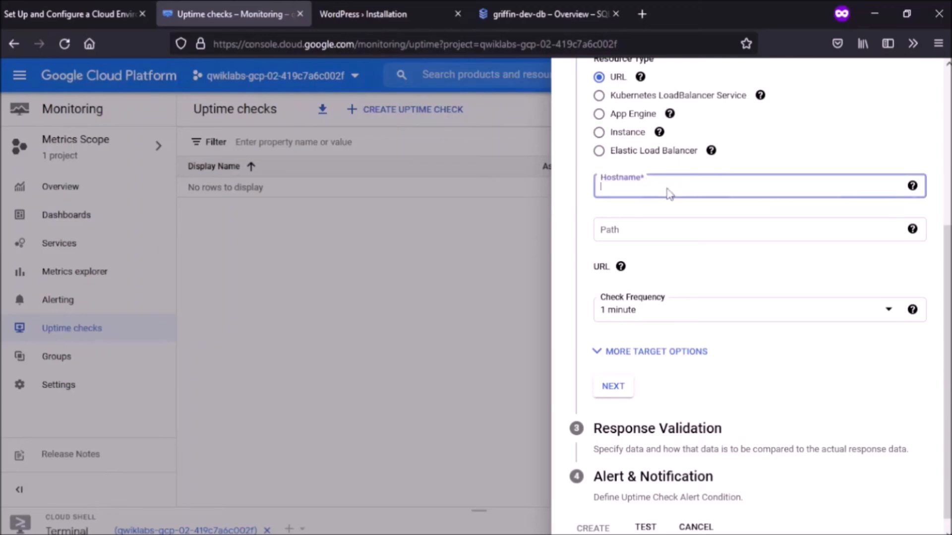
click(356, 15)
drag(215, 45, 278, 42)
key(ctrl+c)
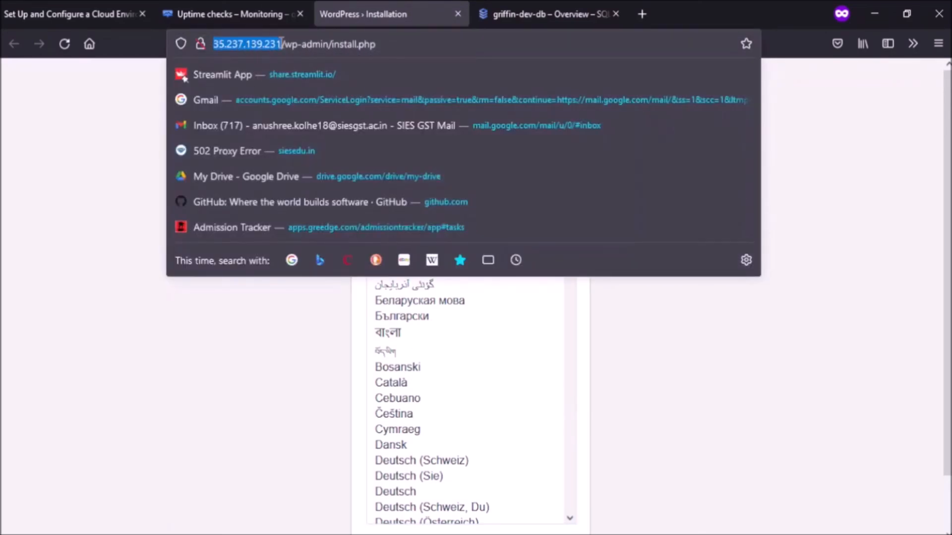
click(265, 8)
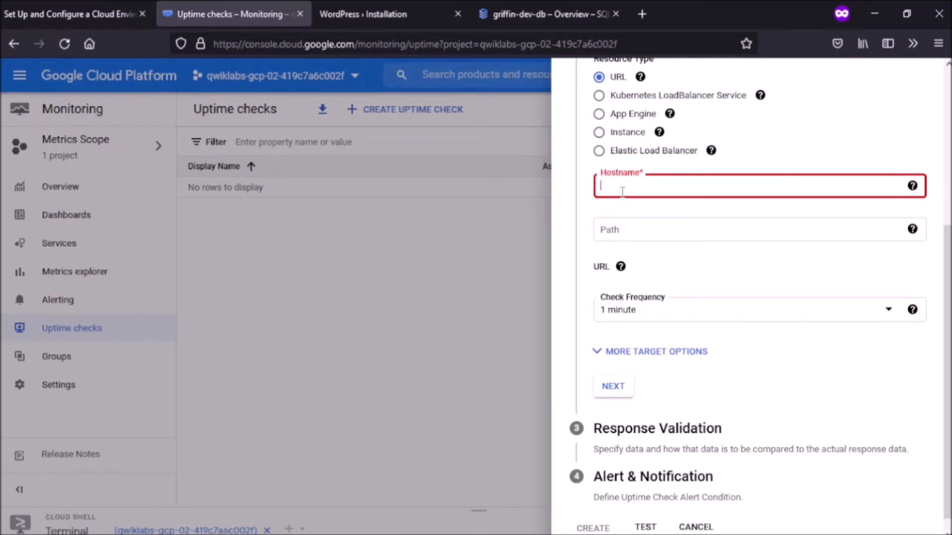
key(ctrl+v)
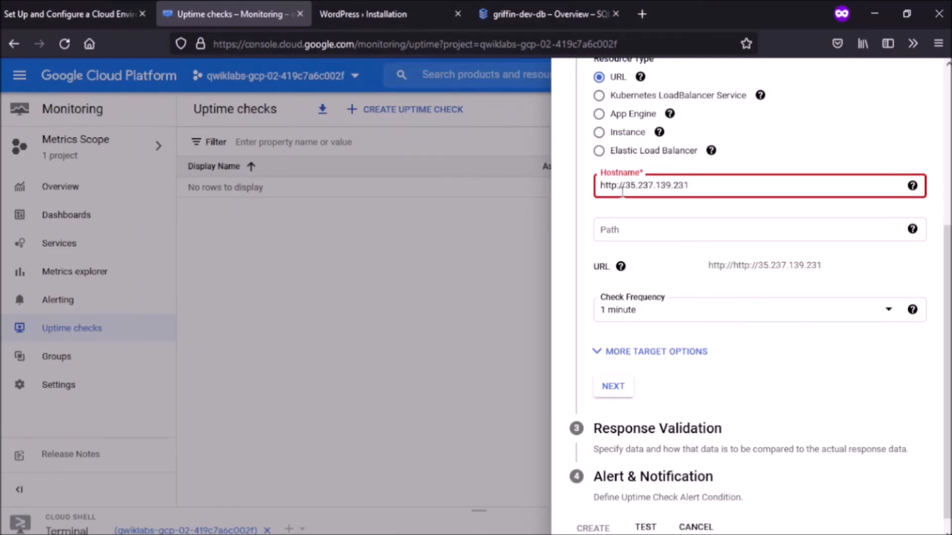
drag(628, 187, 583, 188)
key(BackSpace)
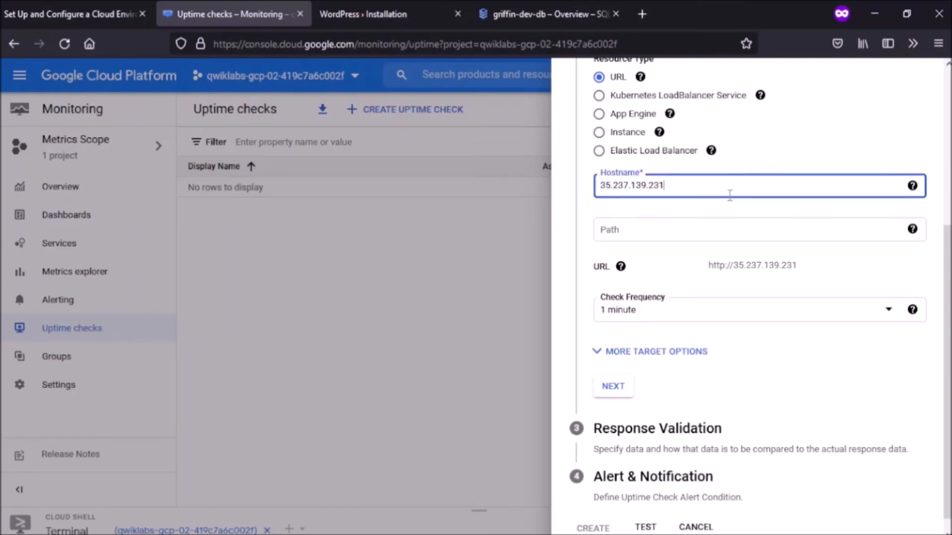
Step: Set the path to / and test the check, getting a 200 (OK) response
click(712, 225)
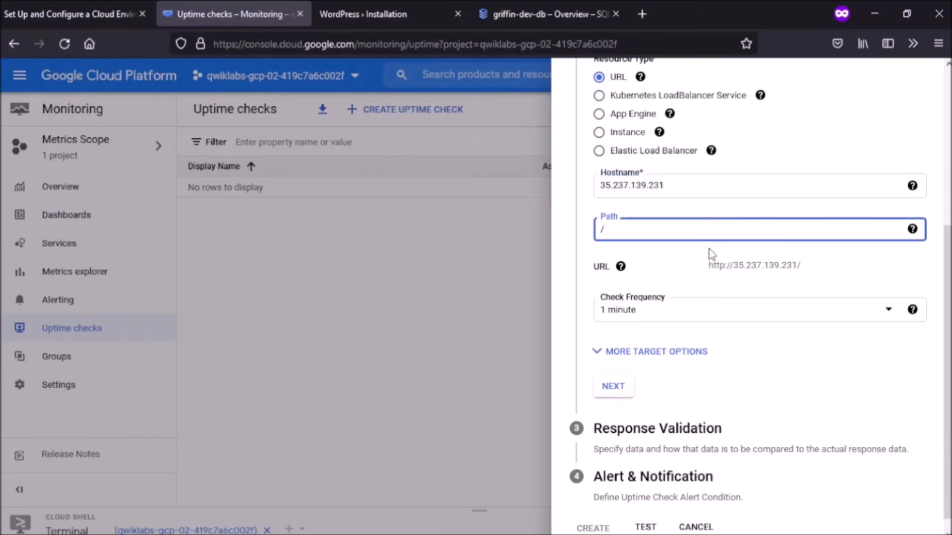
scroll(712, 254, down, 1)
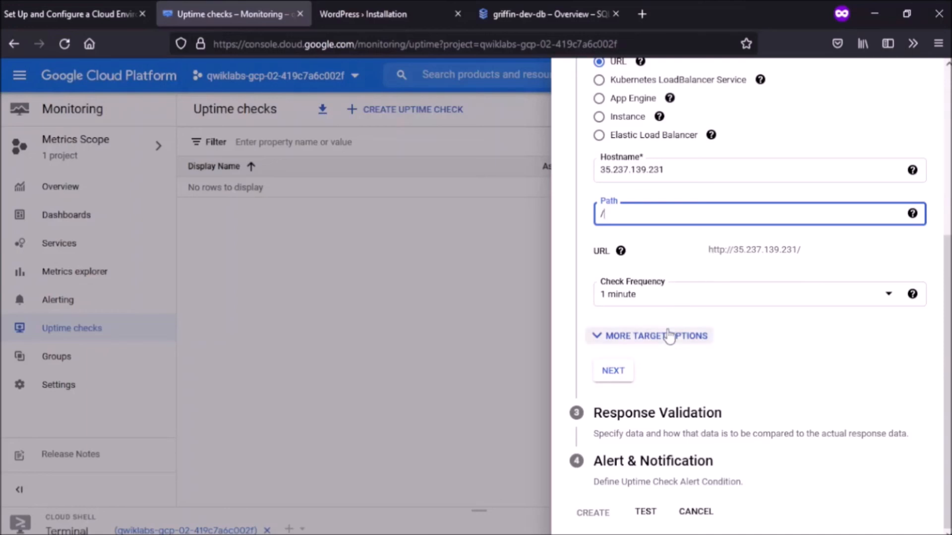
click(644, 512)
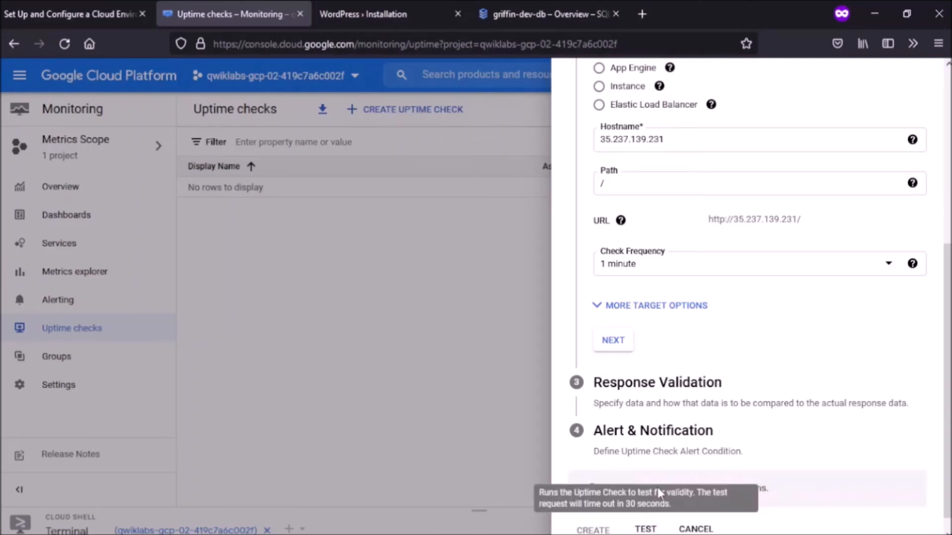
Step: Accept the default response validation and alert settings, then create the WordPress Uptime check
scroll(736, 352, down, 1)
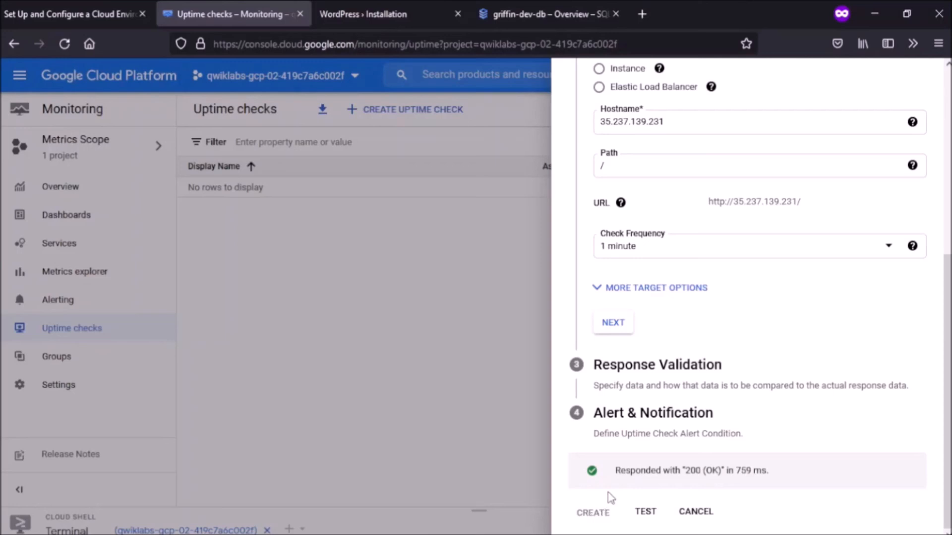
click(613, 328)
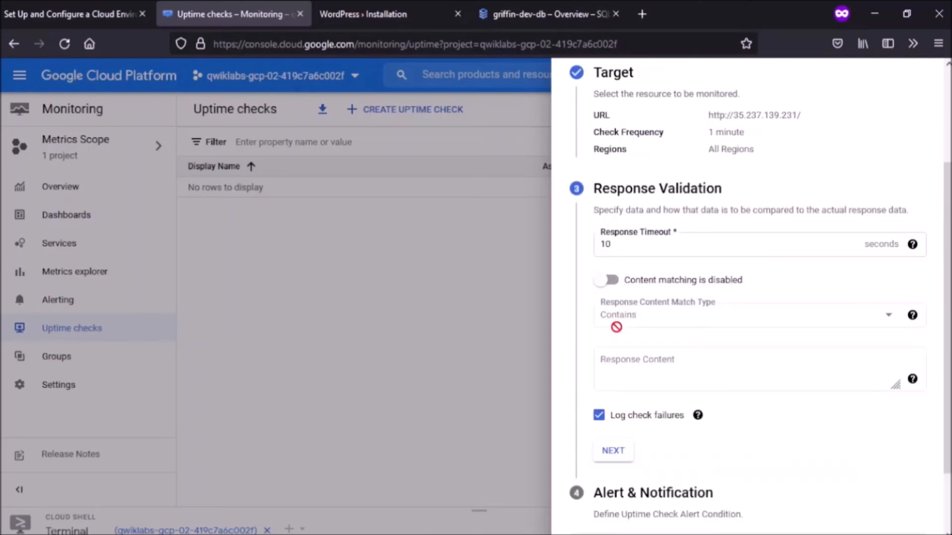
click(614, 450)
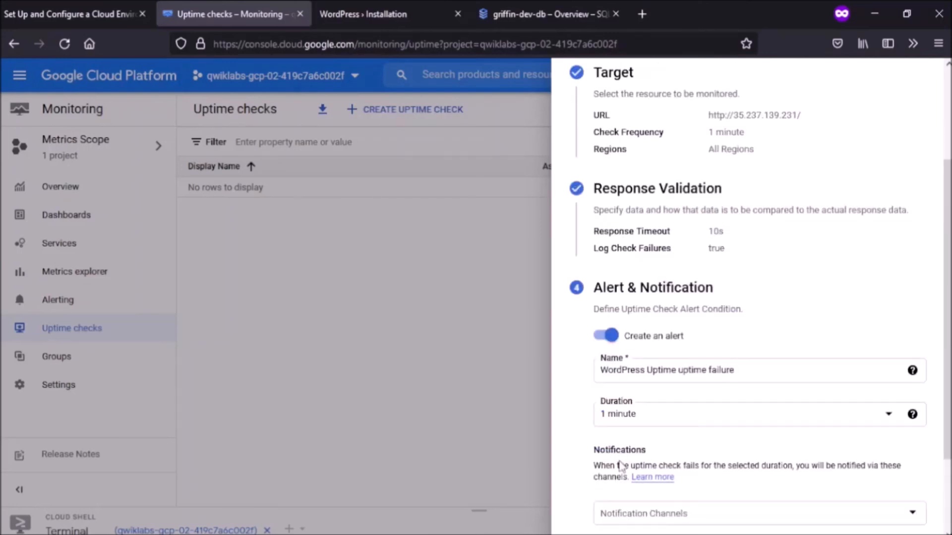
scroll(644, 483, down, 2)
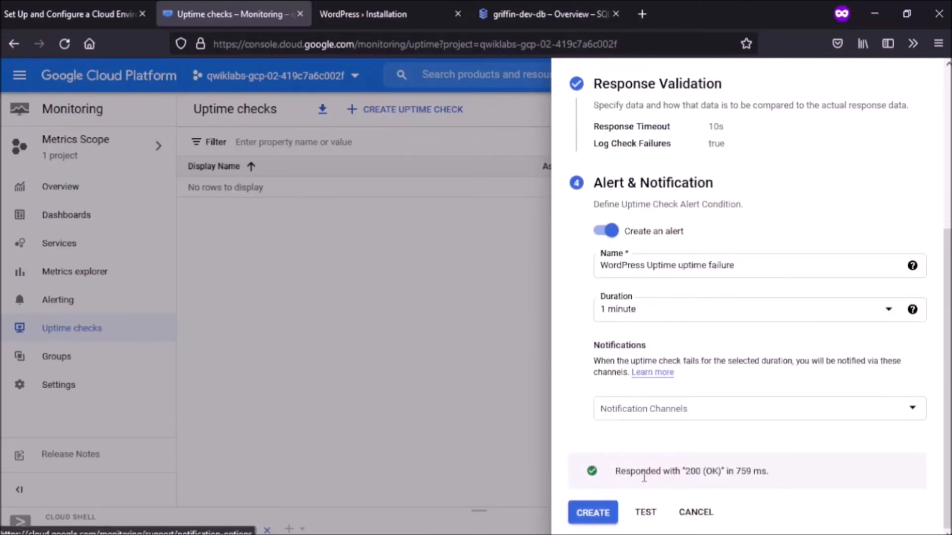
click(595, 515)
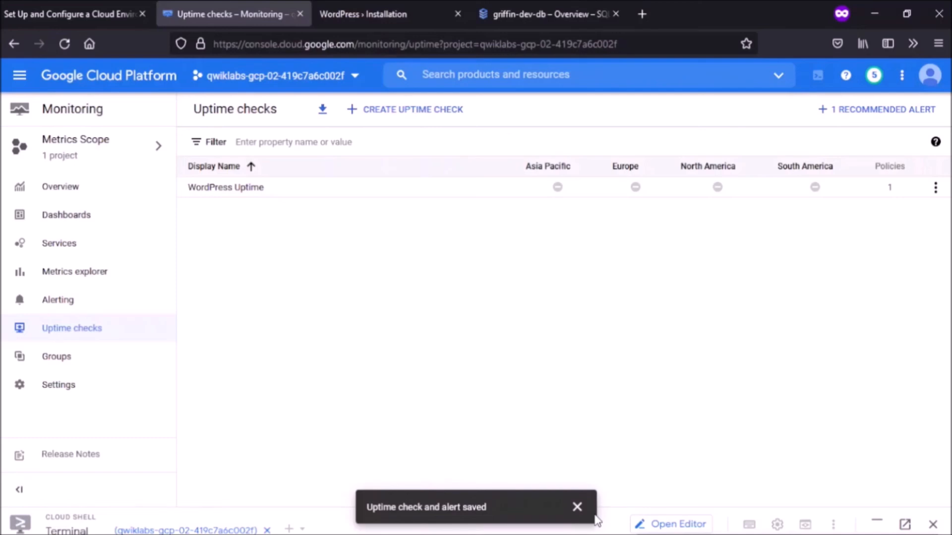
Step: Verify Task 8 (Enable monitoring) in Qwiklabs, raising the score to 90/100
click(130, 5)
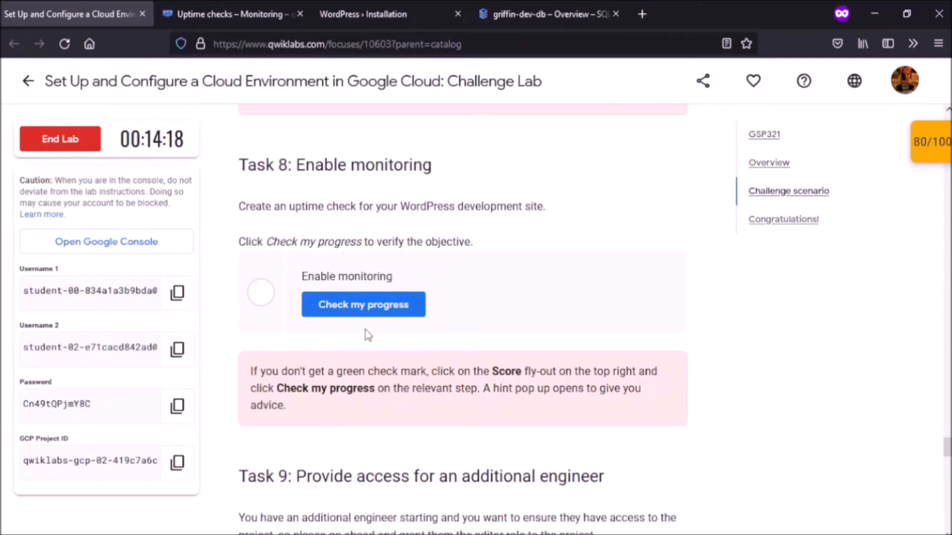
click(387, 306)
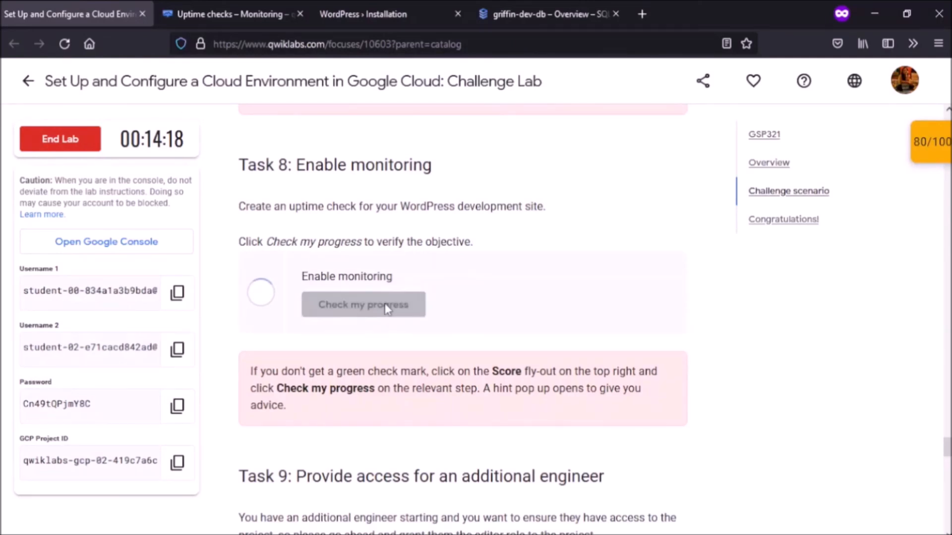
scroll(387, 306, down, 7)
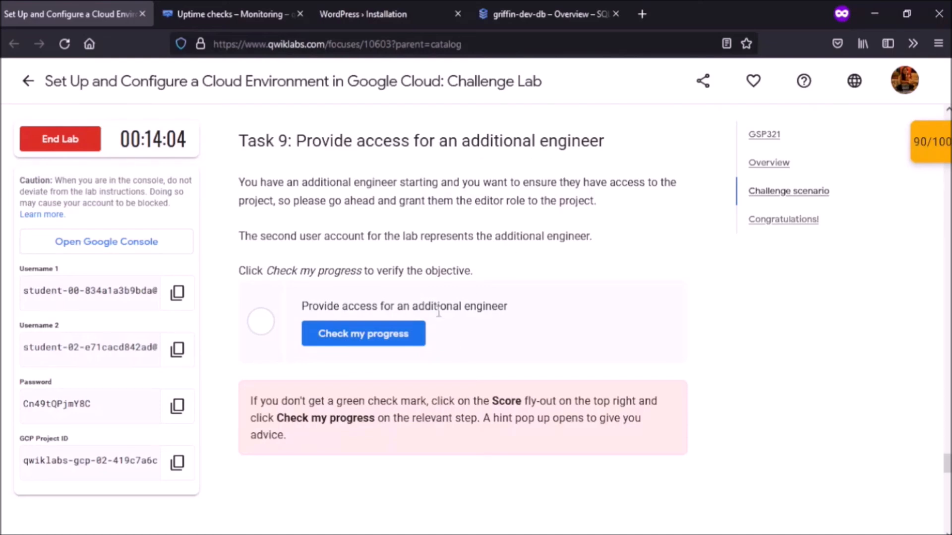
Step: In IAM, add the second lab username, copied from Qwiklabs, as a new principal
click(251, 7)
click(26, 82)
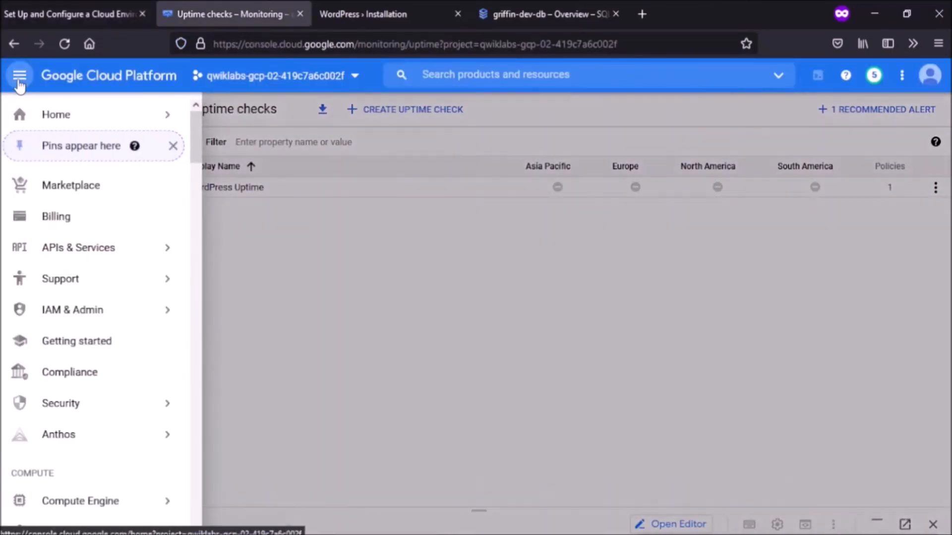
click(89, 312)
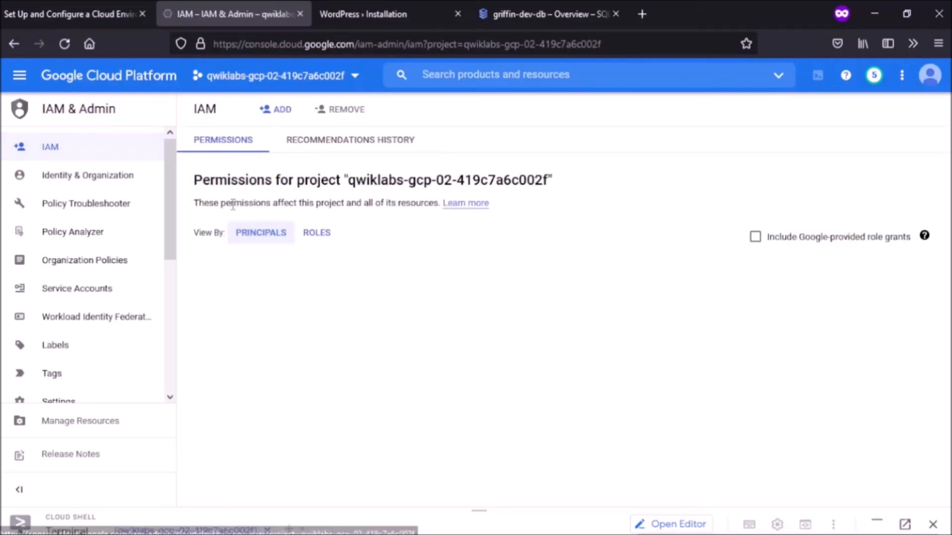
click(269, 111)
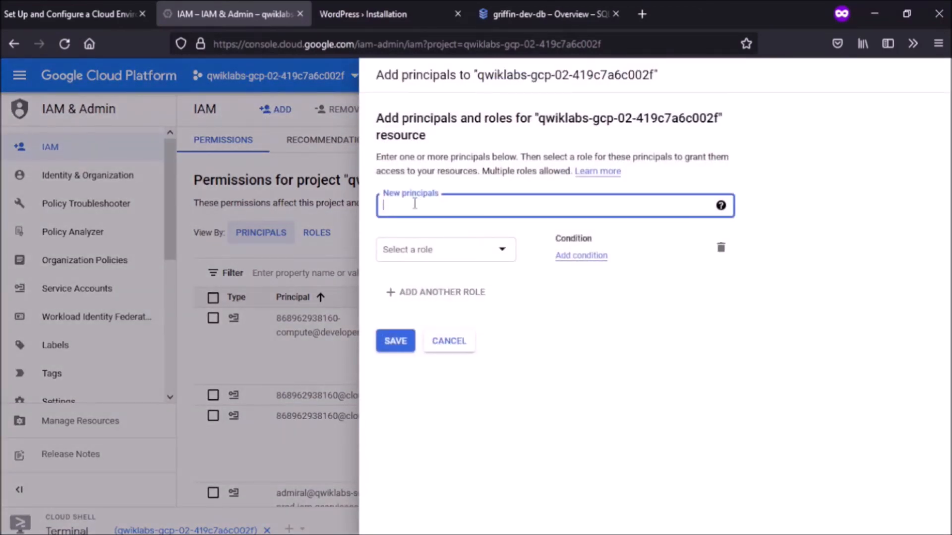
click(2, 5)
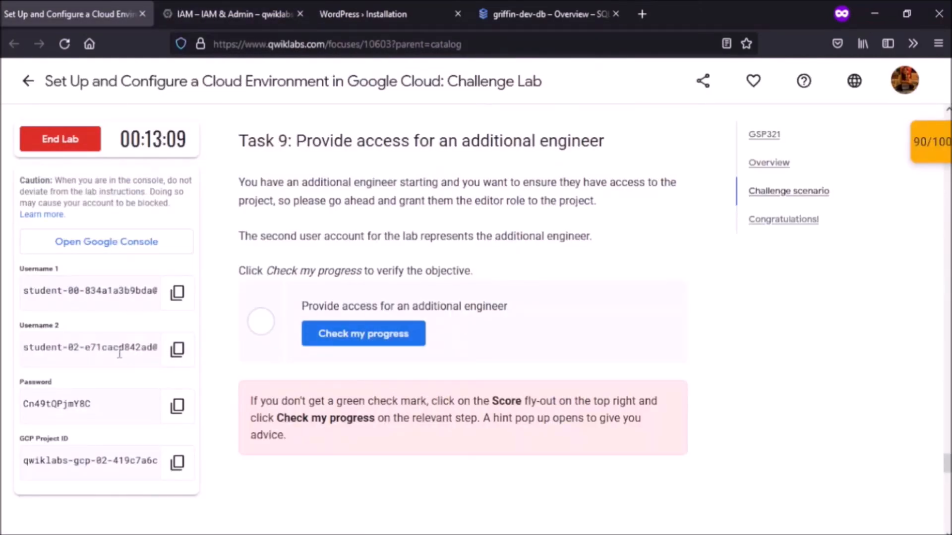
click(179, 354)
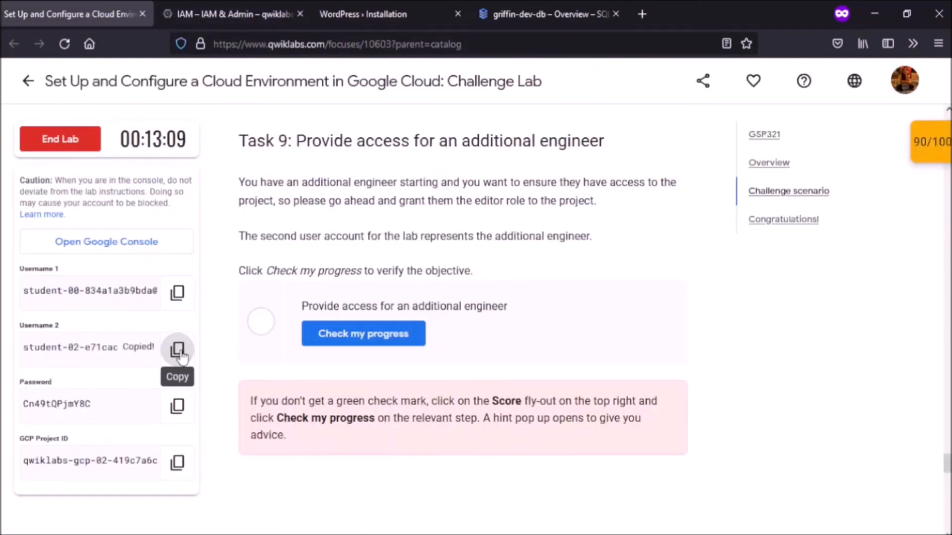
click(241, 7)
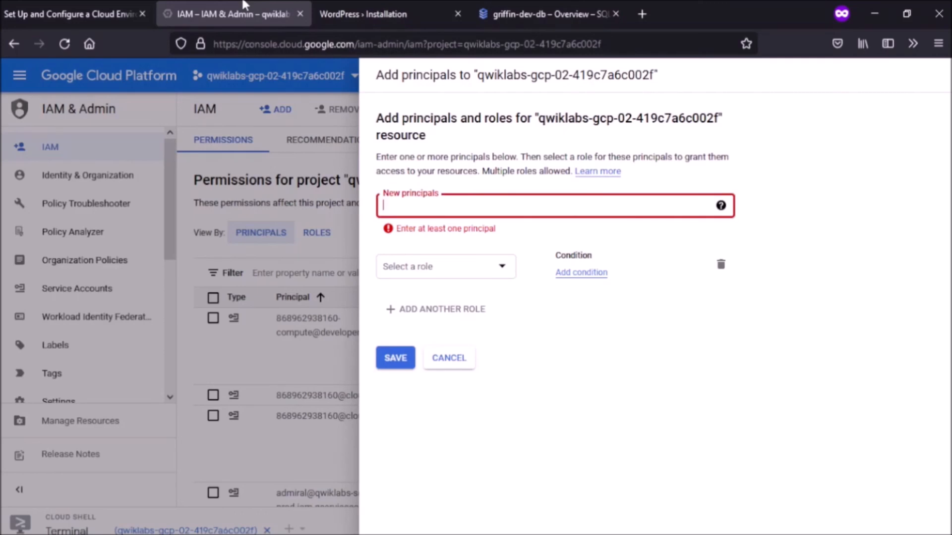
click(465, 207)
key(ctrl+v)
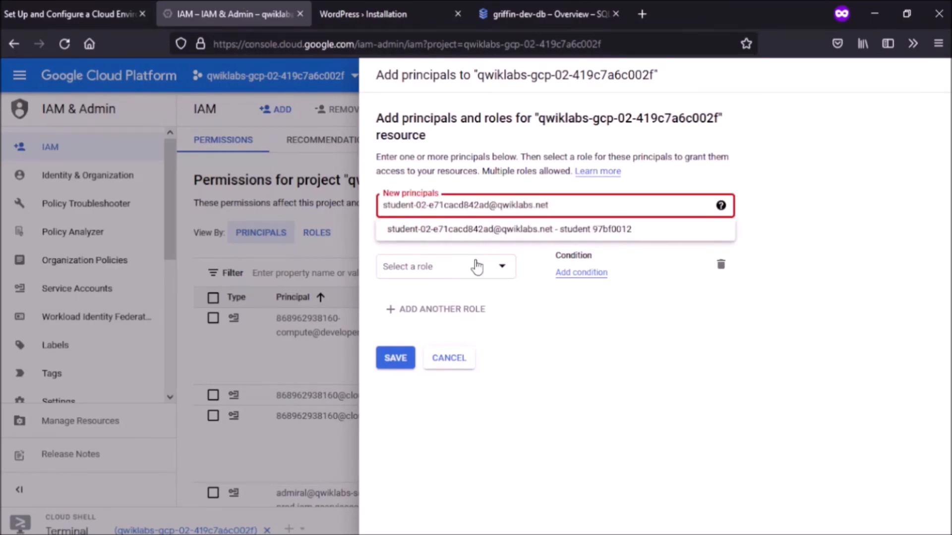
click(477, 266)
Step: Grant that principal the Project > Editor role and save
click(477, 266)
scroll(446, 327, down, 10)
scroll(449, 335, up, 2)
scroll(447, 335, up, 3)
scroll(448, 335, down, 15)
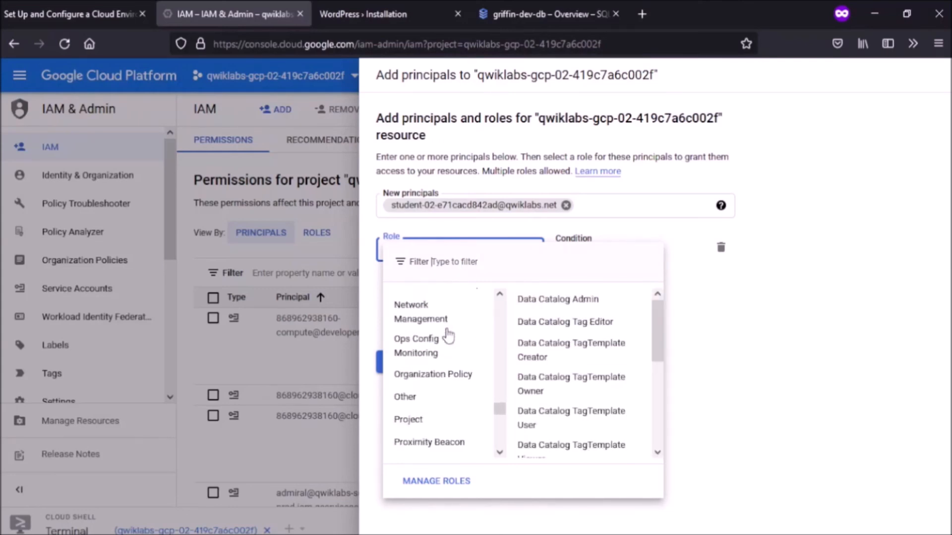
scroll(447, 334, up, 5)
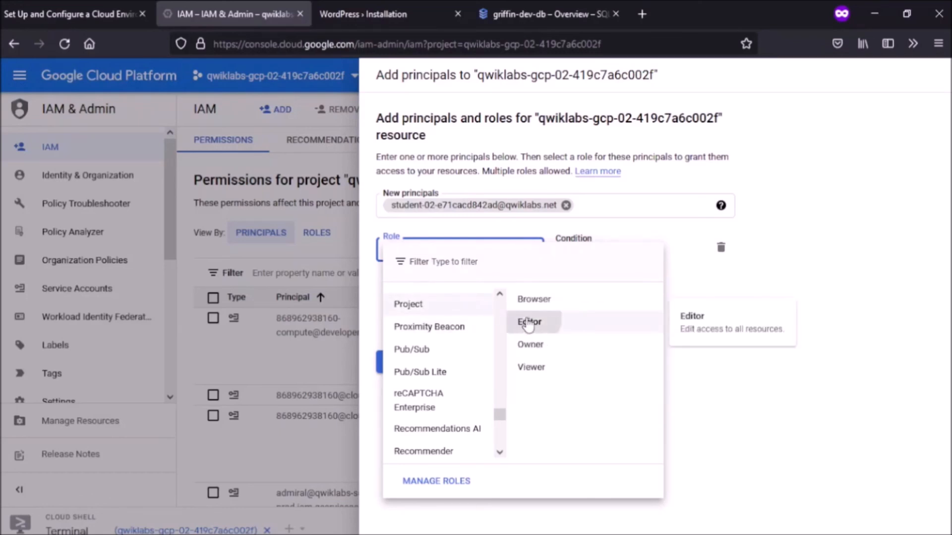
click(527, 323)
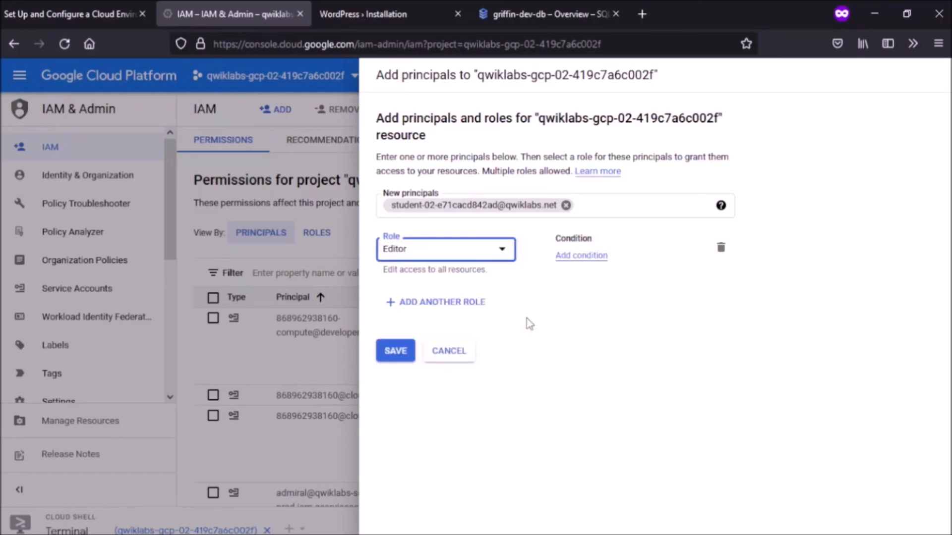
click(395, 351)
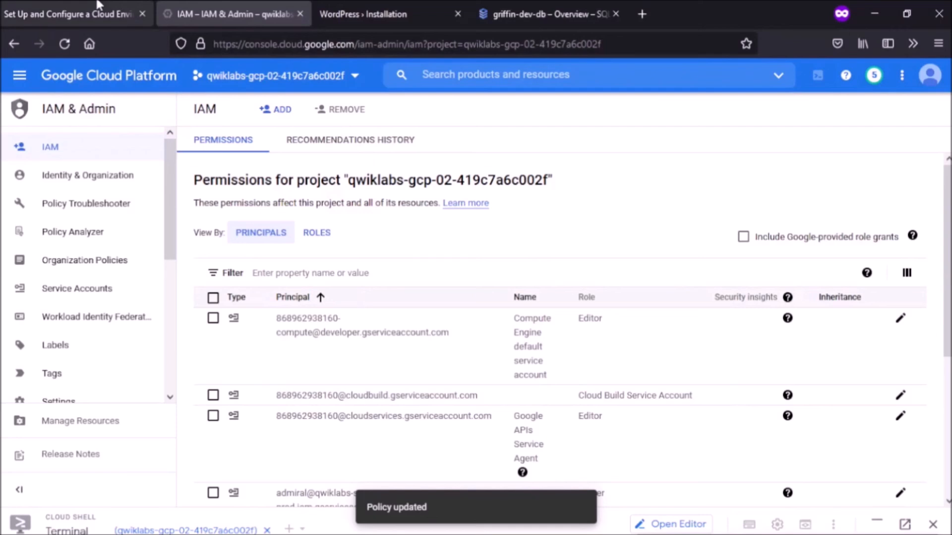
Step: Verify Task 9, review the 100/100 score checkpoints, and scroll to Congratulations
click(115, 5)
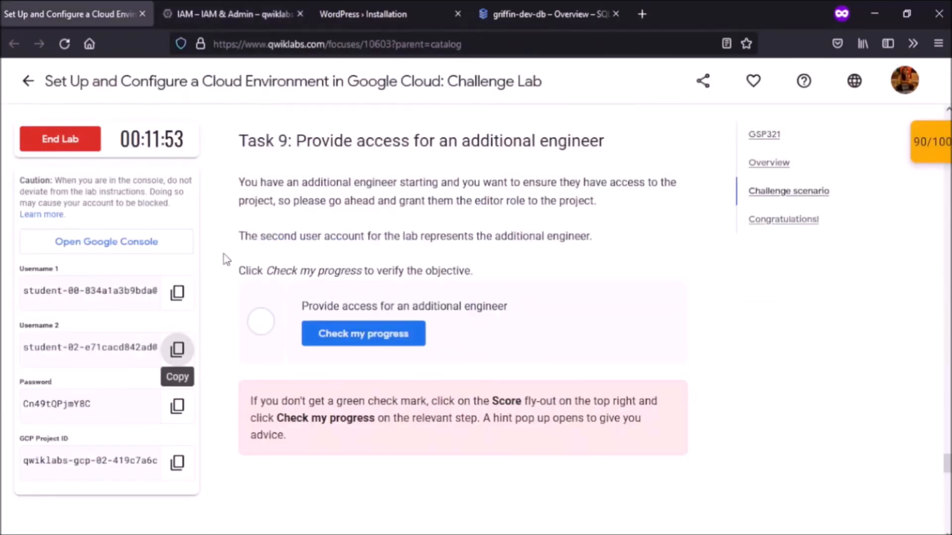
click(322, 350)
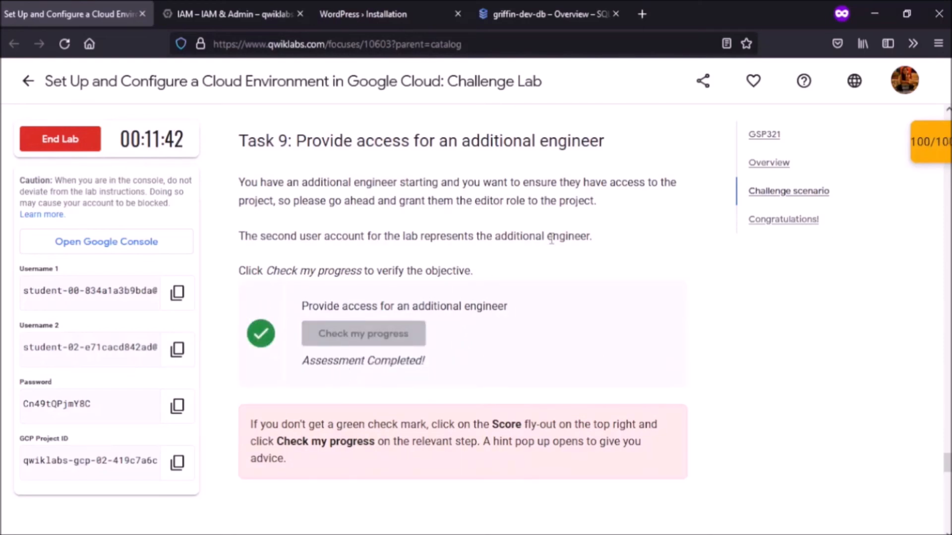
click(924, 144)
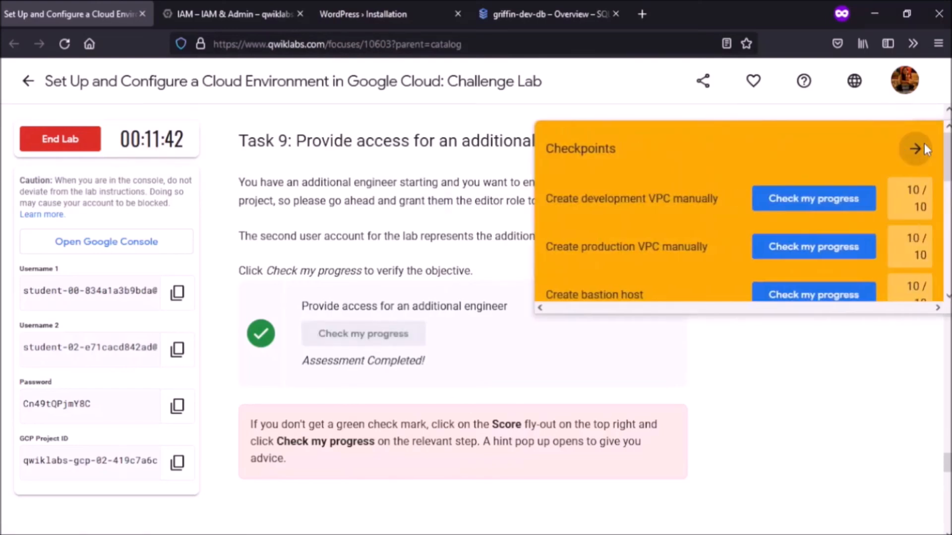
scroll(837, 168, down, 6)
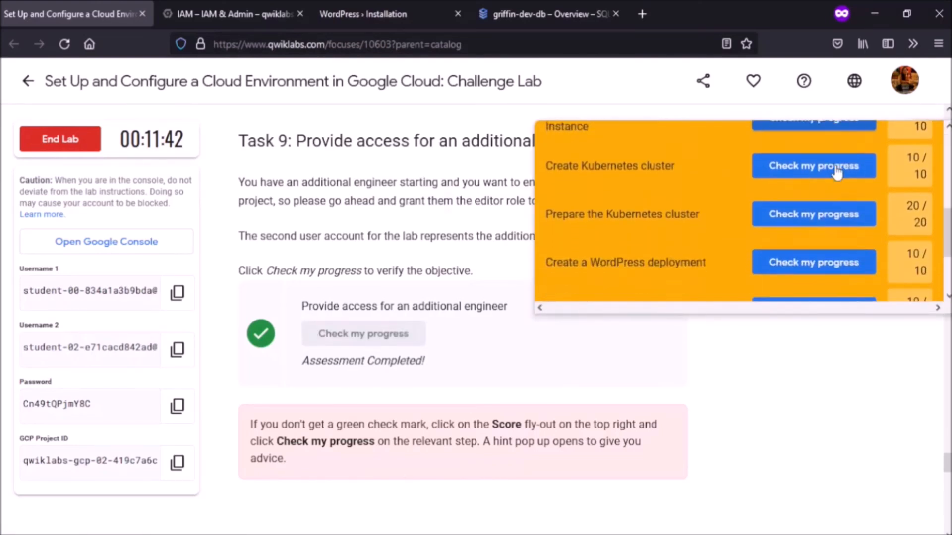
scroll(837, 172, up, 4)
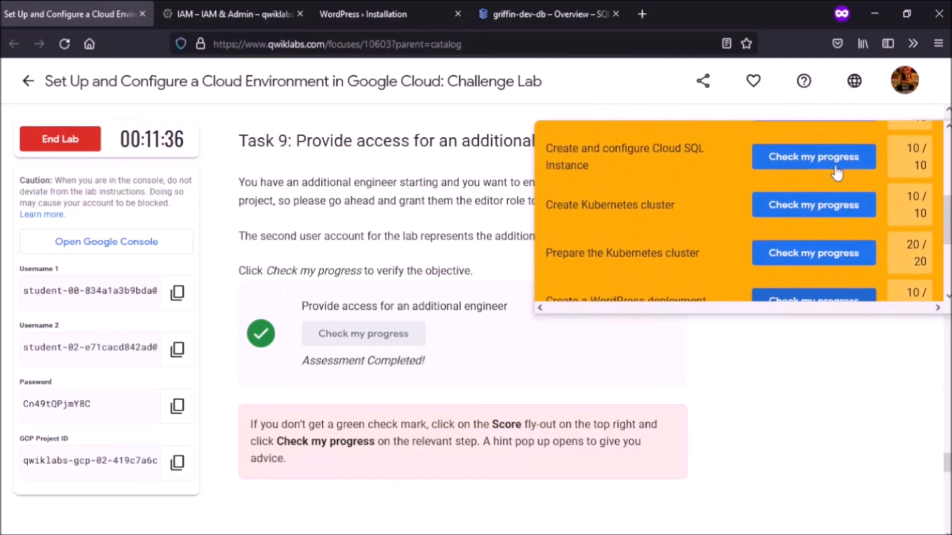
scroll(837, 173, up, 3)
click(915, 145)
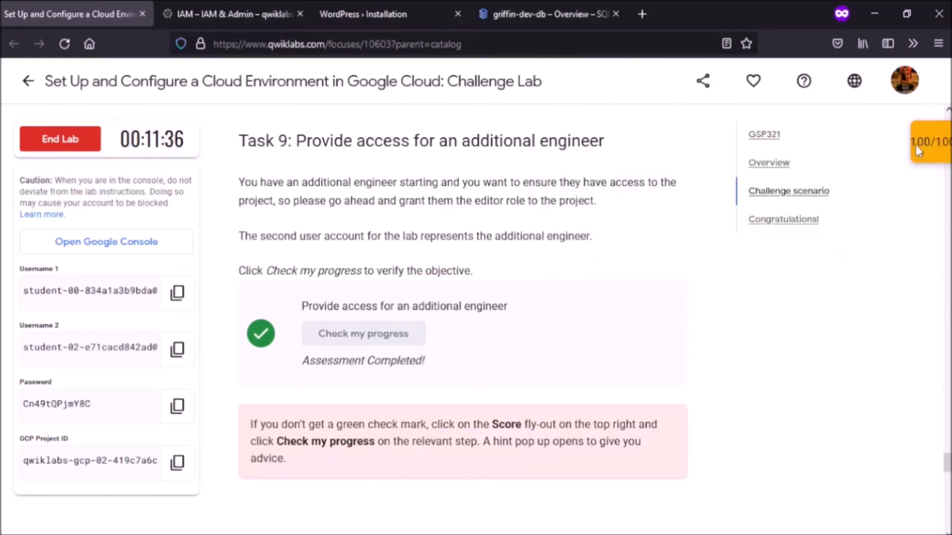
scroll(611, 282, down, 3)
scroll(611, 281, down, 4)
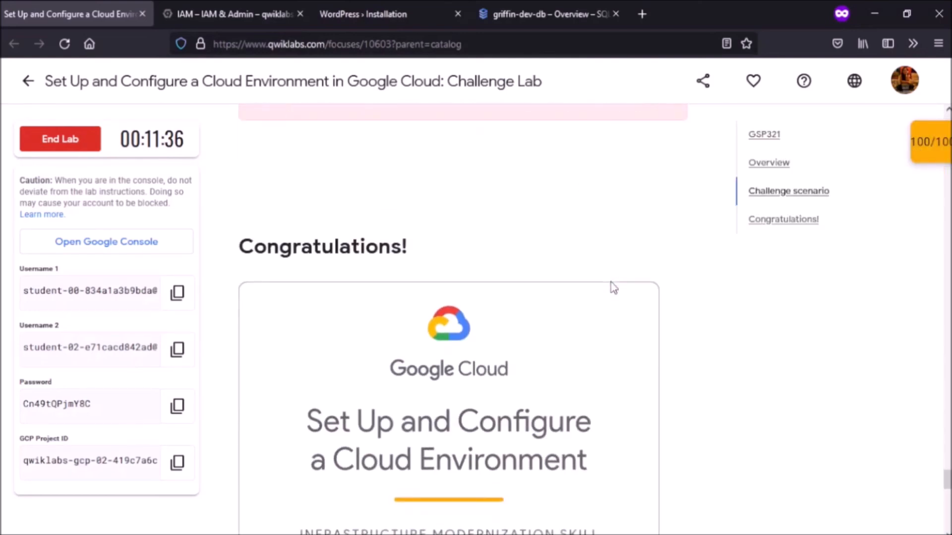